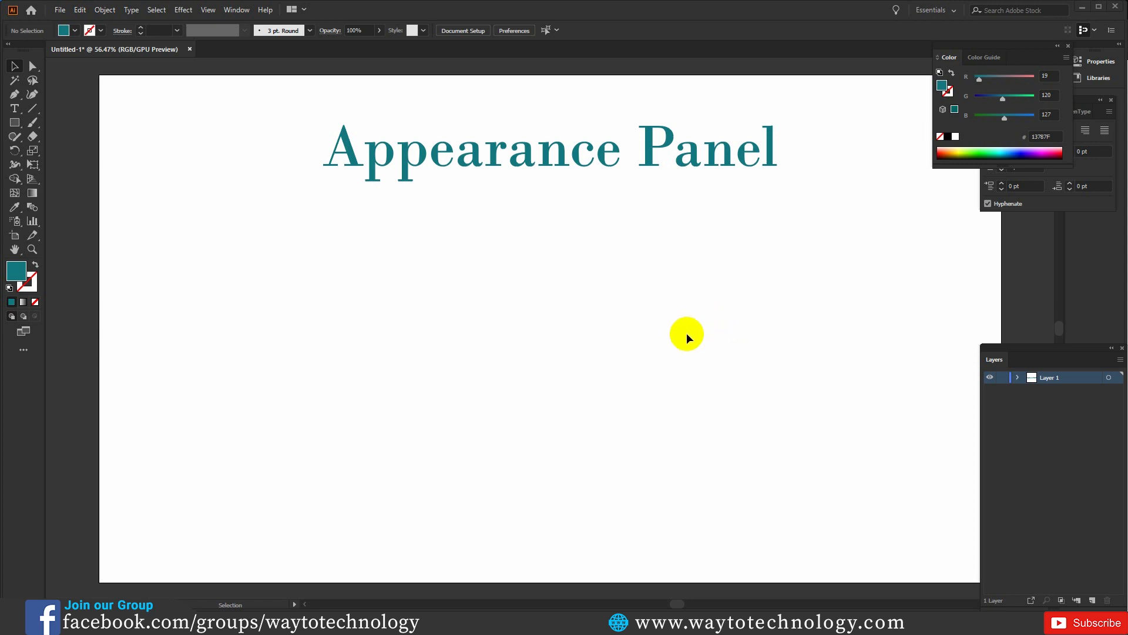
Step: Draw a square about 260 px wide below the title and fill it with orange F15A24
{"action": "left_click", "coordinate": [15, 122]}
{"action": "left_click_drag", "start_coordinate": [346, 324], "coordinate": [408, 351]}
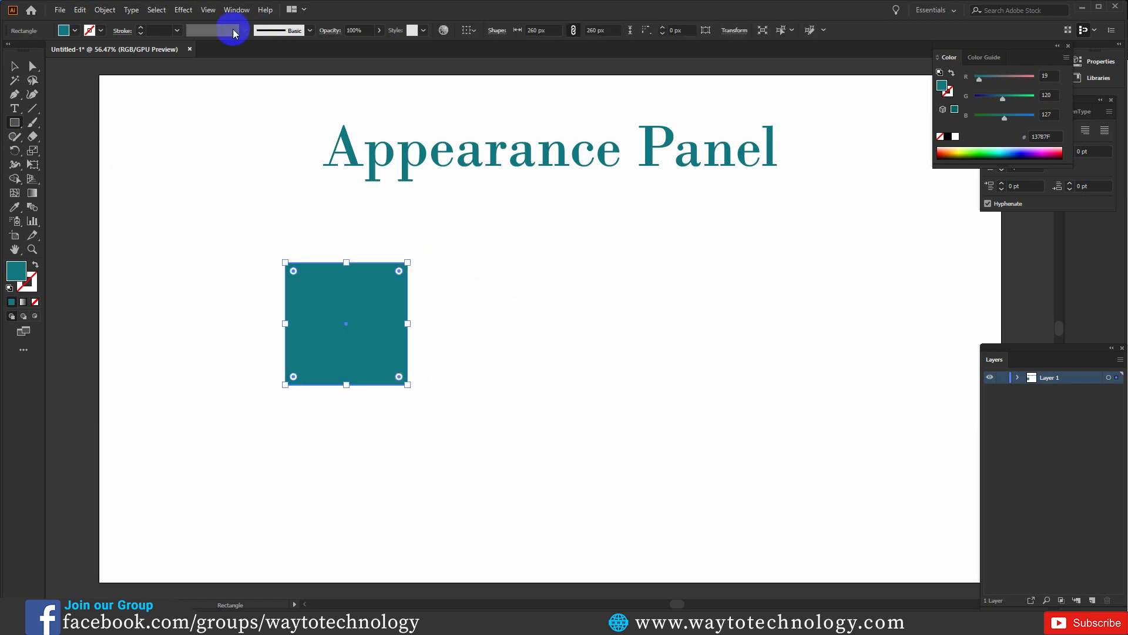
{"action": "left_click", "coordinate": [75, 30]}
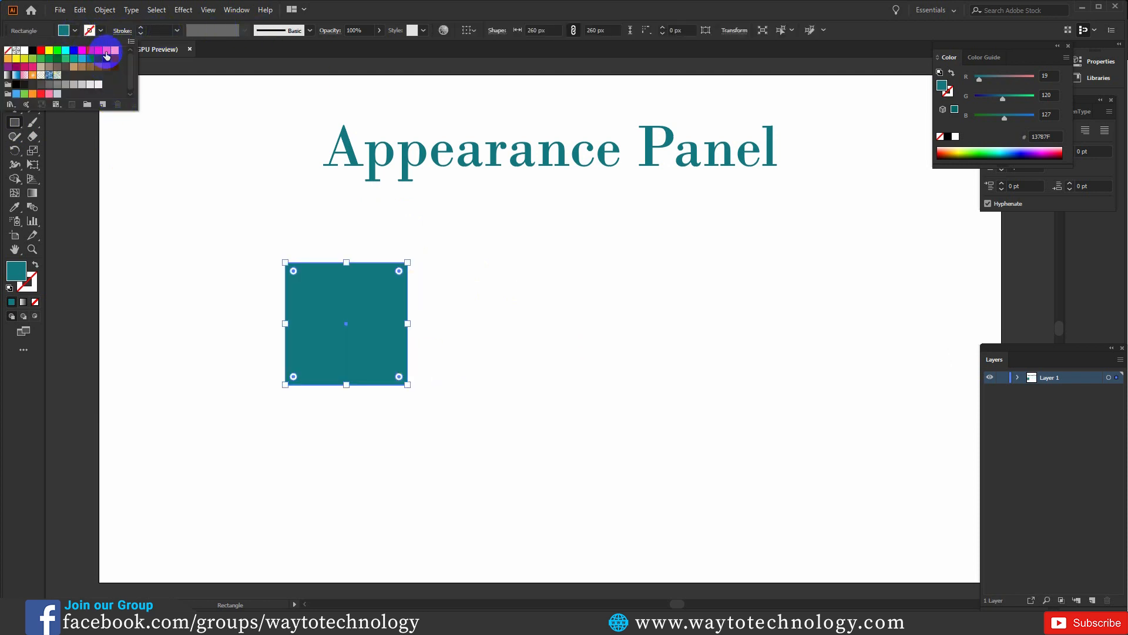
{"action": "left_click", "coordinate": [107, 51]}
{"action": "left_click", "coordinate": [349, 3]}
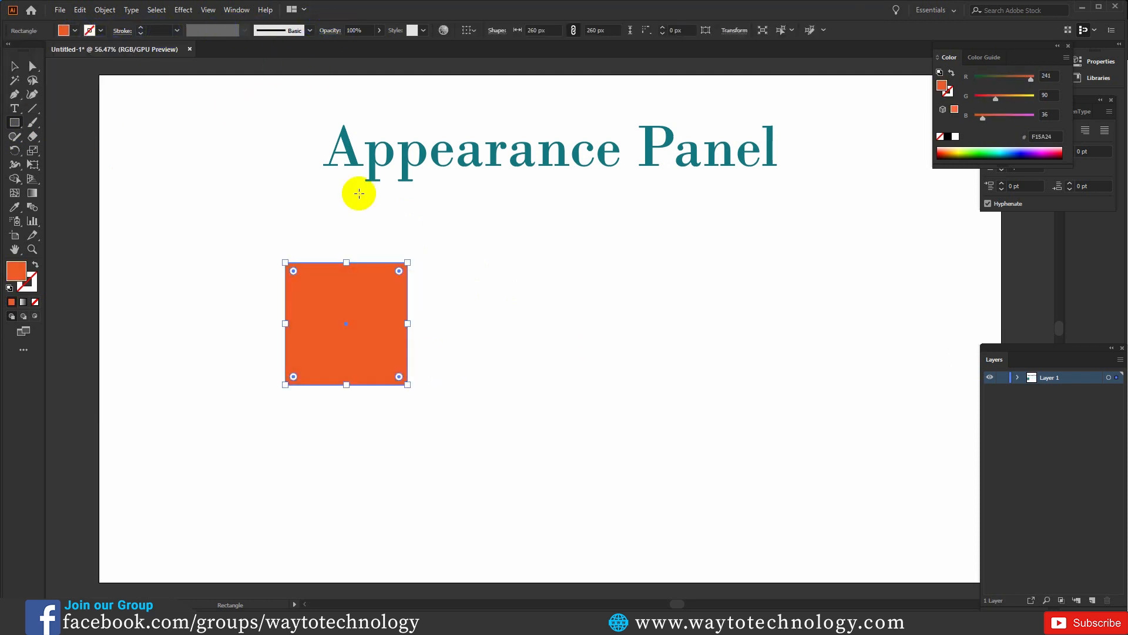
Step: Apply a Drop Shadow to the square with Multiply mode, 75% opacity, 7 px X and Y offsets and 5 px blur
{"action": "left_click", "coordinate": [183, 10]}
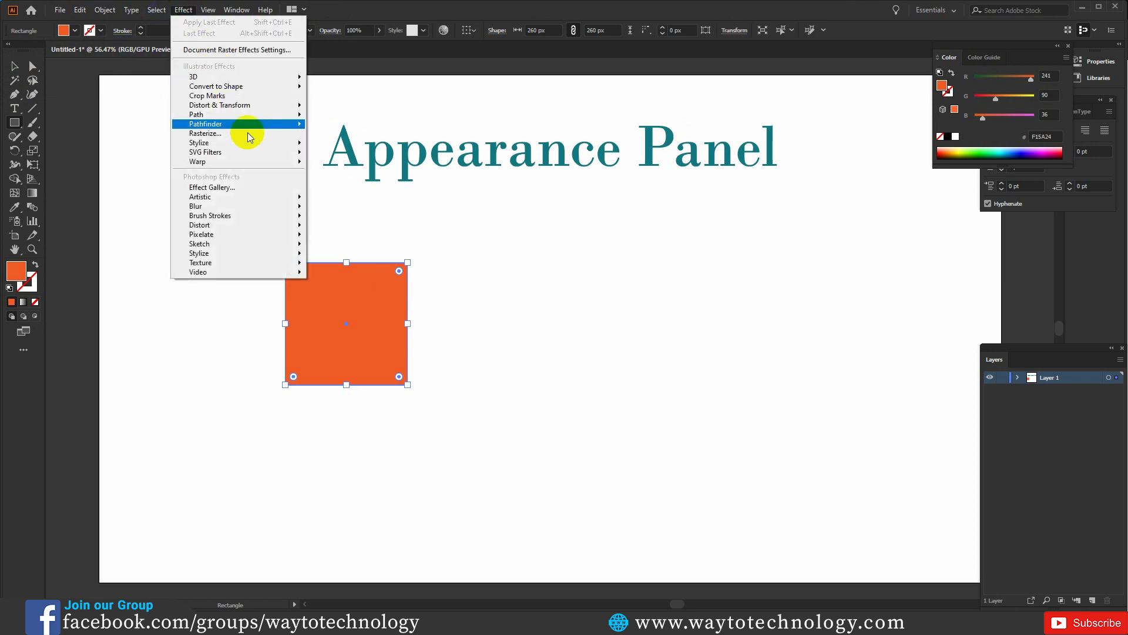
{"action": "mouse_move", "coordinate": [250, 145]}
{"action": "left_click", "coordinate": [347, 144]}
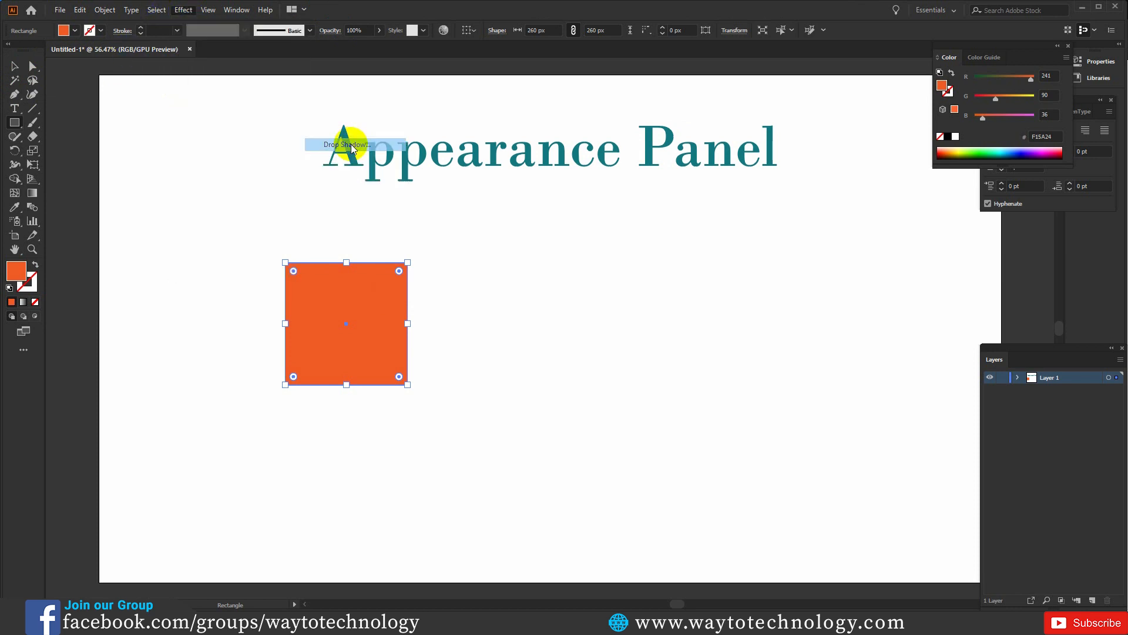
{"action": "left_click", "coordinate": [676, 275]}
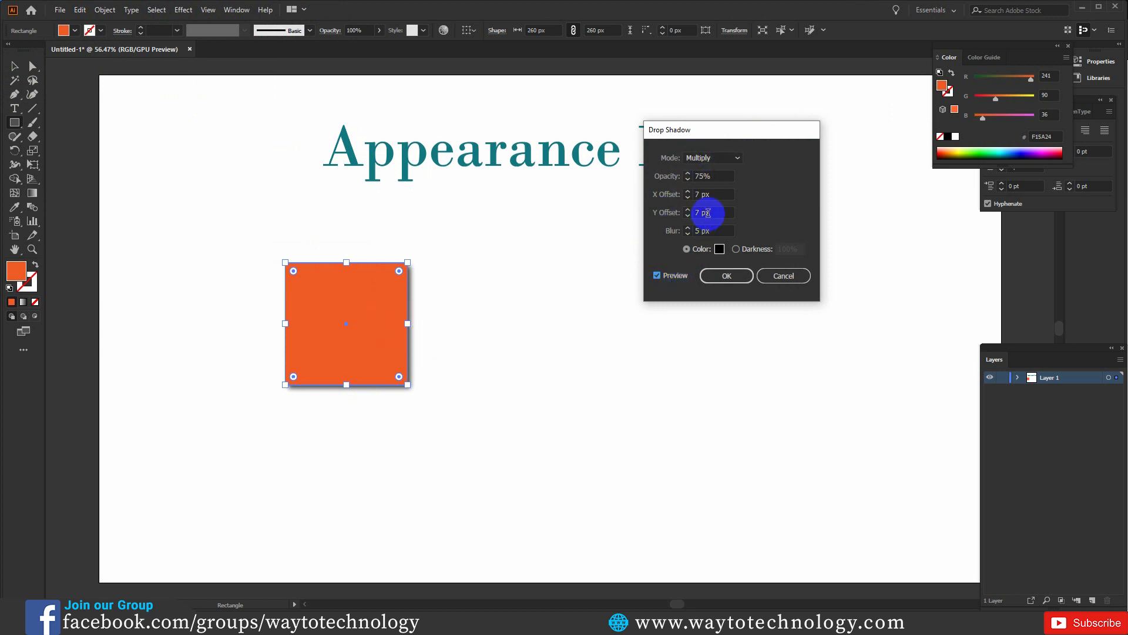
{"action": "left_click", "coordinate": [725, 276]}
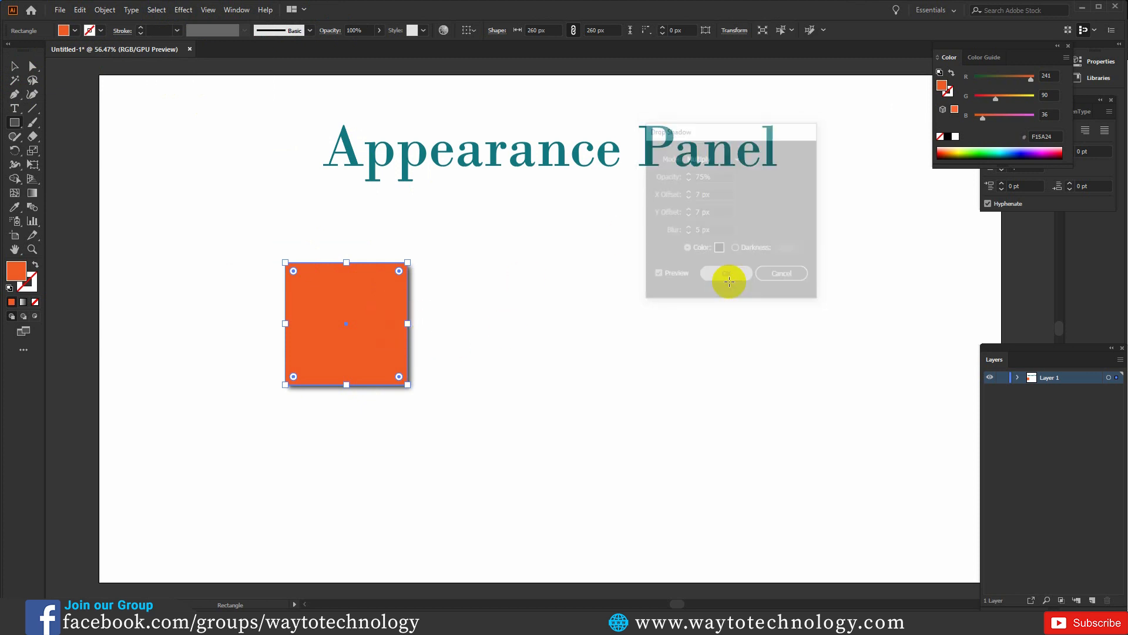
Step: Move the shadowed square left and slightly up, towards the artboard's left edge, and leave it deselected
{"action": "left_click", "coordinate": [15, 66]}
{"action": "left_click", "coordinate": [437, 306]}
{"action": "left_click_drag", "start_coordinate": [340, 309], "coordinate": [240, 291]}
{"action": "left_click", "coordinate": [454, 315]}
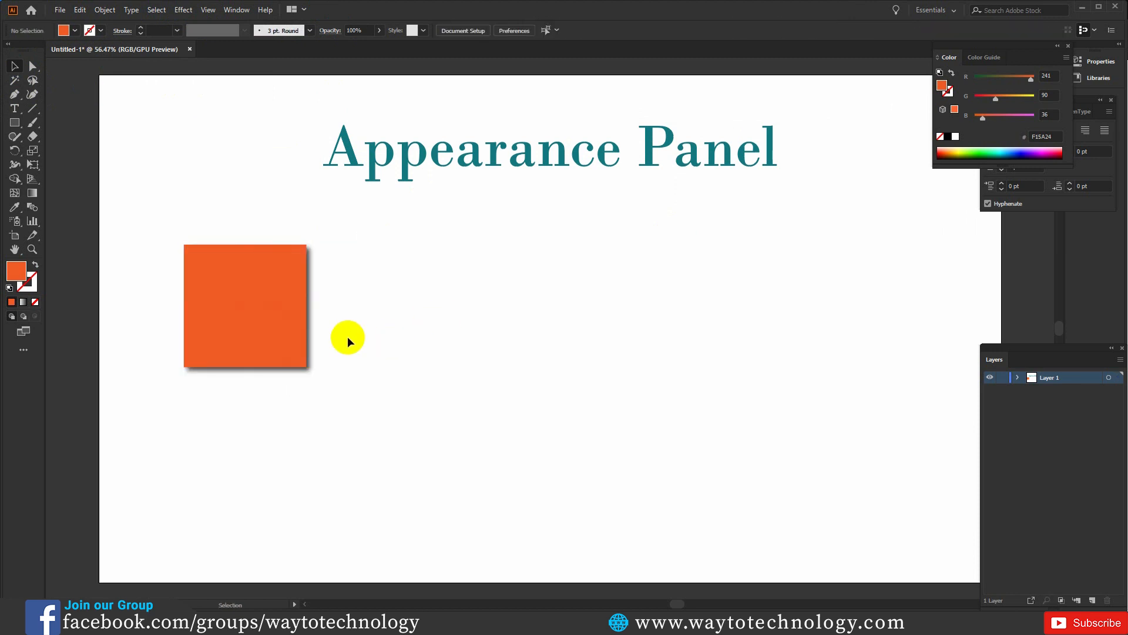
{"action": "left_click", "coordinate": [298, 308]}
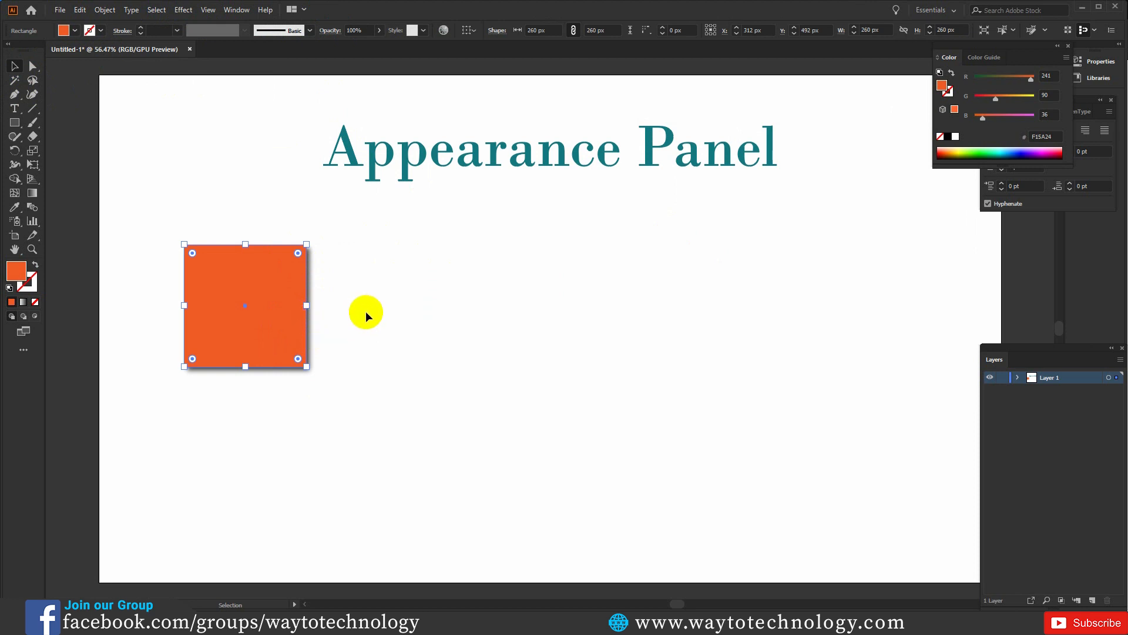
{"action": "left_click", "coordinate": [393, 306]}
Step: Draw an orange circle about 234 px in diameter to the right of the square and shift it slightly upward
{"action": "left_click_drag", "start_coordinate": [14, 122], "coordinate": [54, 151]}
{"action": "left_click_drag", "start_coordinate": [712, 367], "coordinate": [766, 421]}
{"action": "left_click", "coordinate": [14, 66]}
{"action": "left_click", "coordinate": [468, 277]}
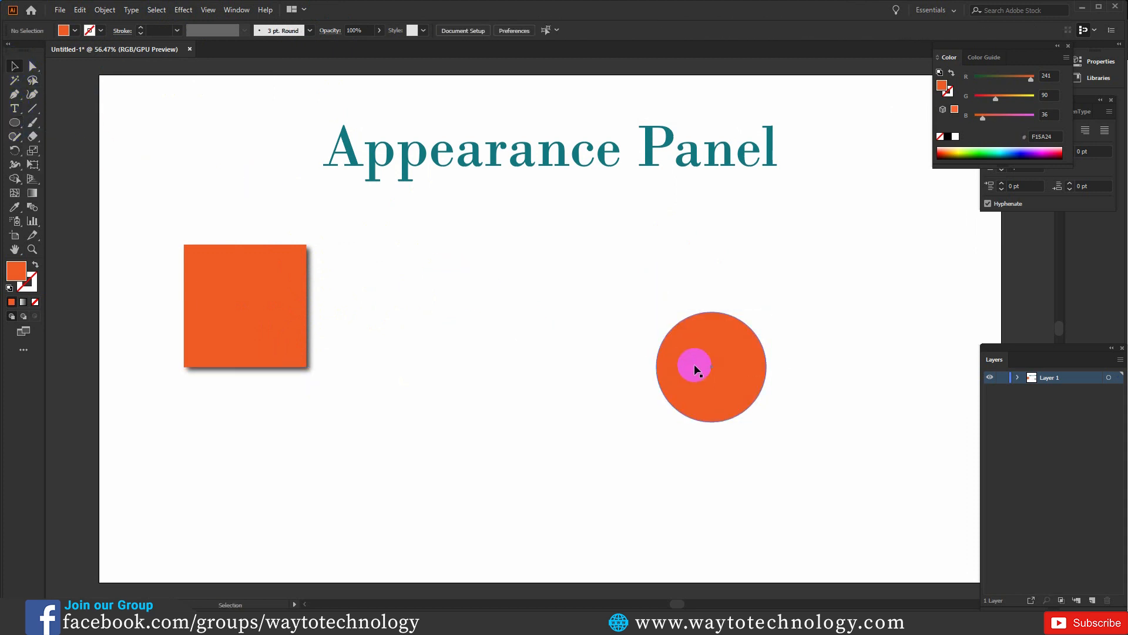
{"action": "left_click_drag", "start_coordinate": [693, 363], "coordinate": [688, 341]}
{"action": "left_click", "coordinate": [523, 328]}
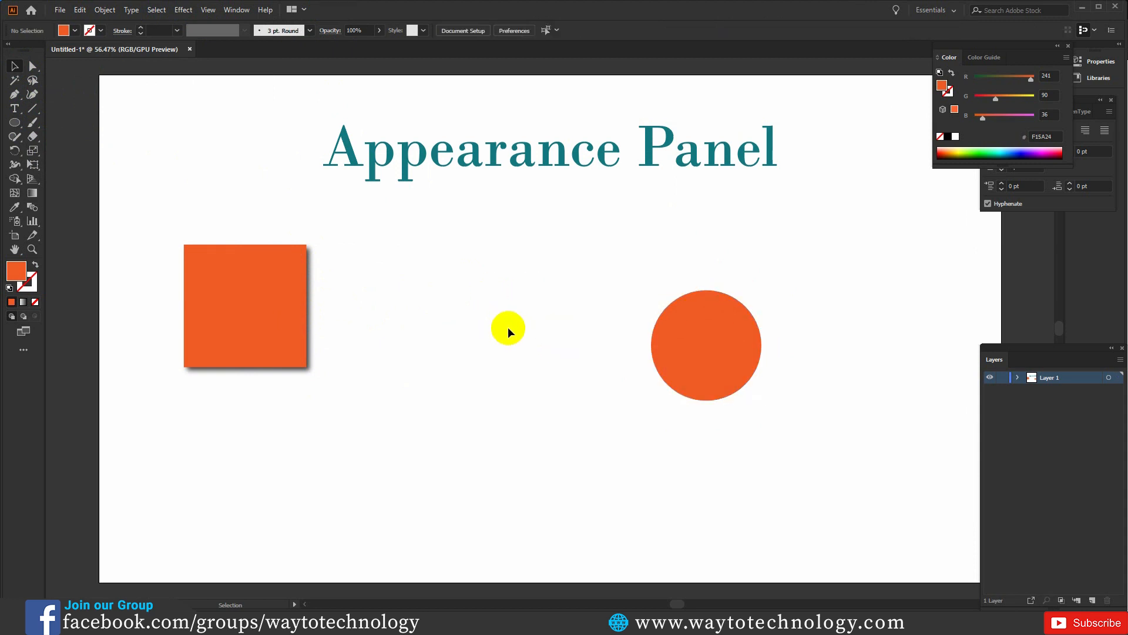
Step: Move the circle a little left and up to about X 1228, Y 551, and the square slightly up to about X 321, Y 479
{"action": "left_click", "coordinate": [292, 320]}
{"action": "left_click_drag", "start_coordinate": [691, 340], "coordinate": [654, 325]}
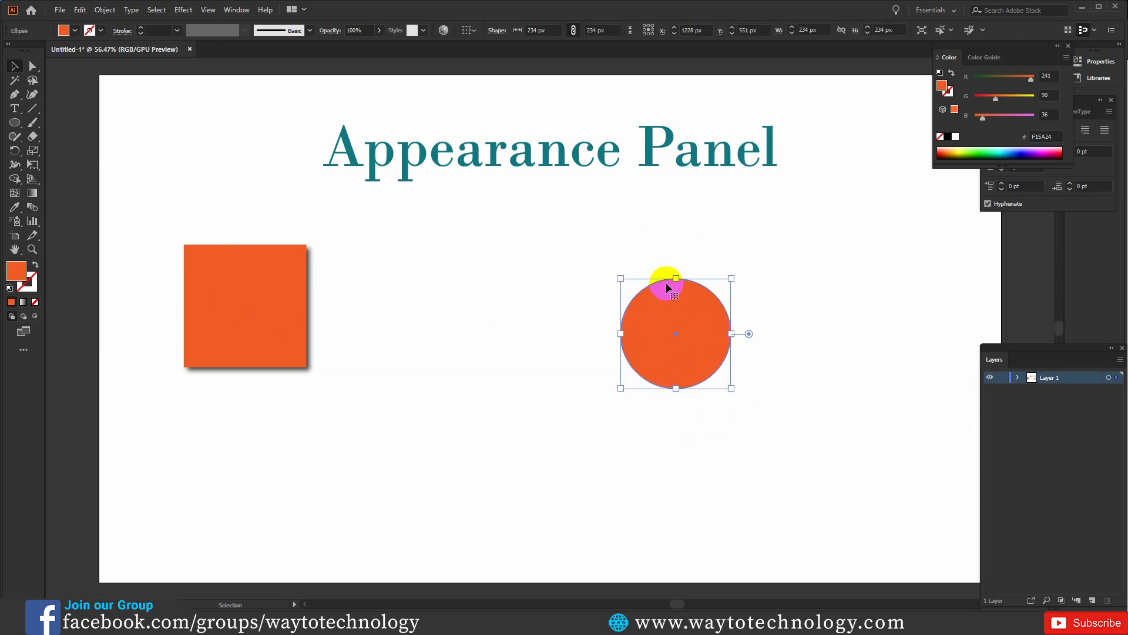
{"action": "left_click_drag", "start_coordinate": [262, 302], "coordinate": [265, 284]}
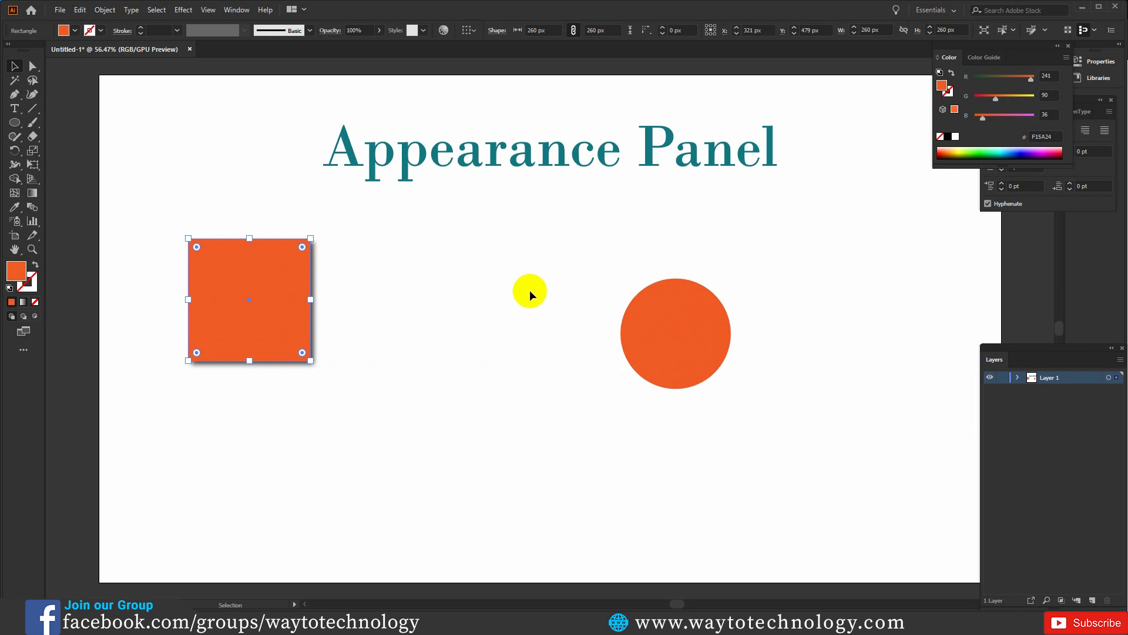
Step: Show the Appearance panel and compare the attributes listed for the title text and the circle
{"action": "left_click", "coordinate": [237, 15]}
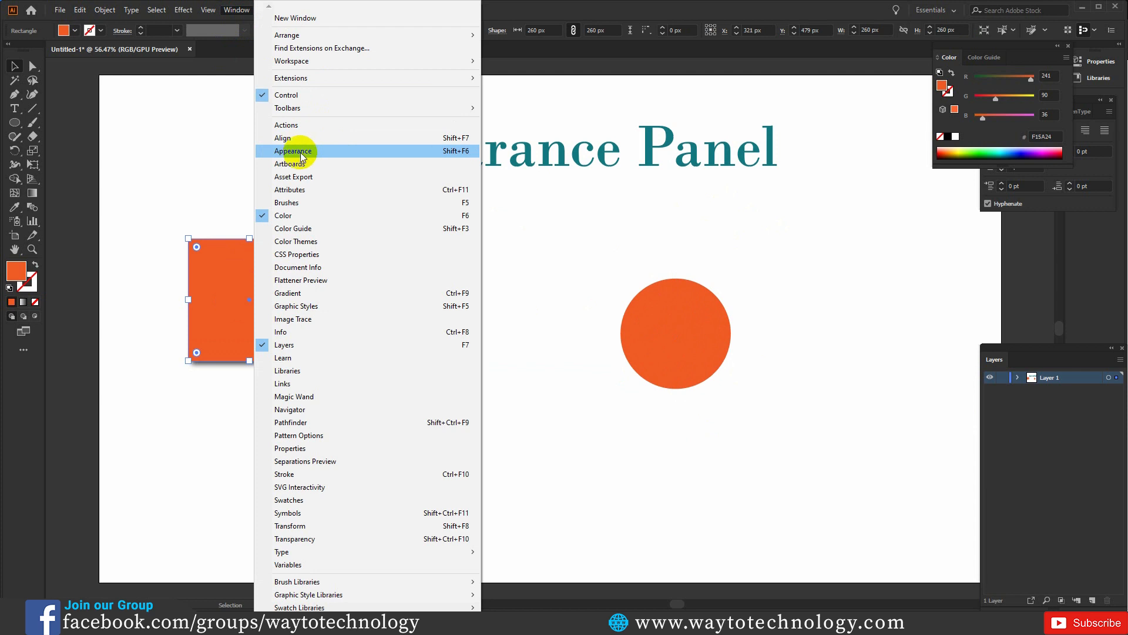
{"action": "left_click", "coordinate": [301, 153]}
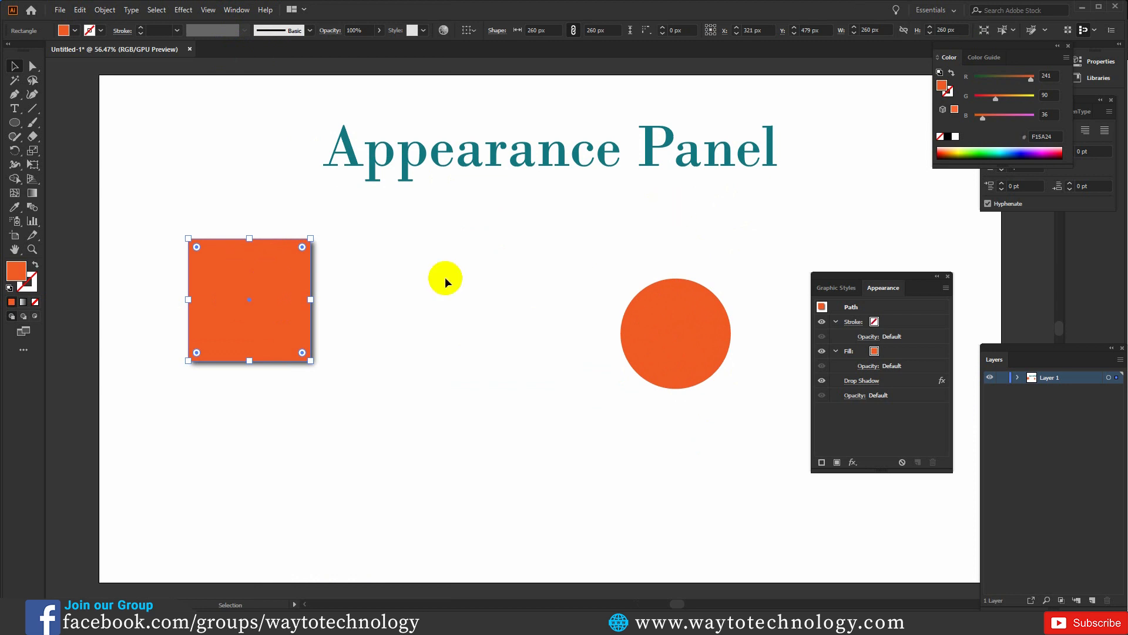
{"action": "left_click", "coordinate": [362, 247]}
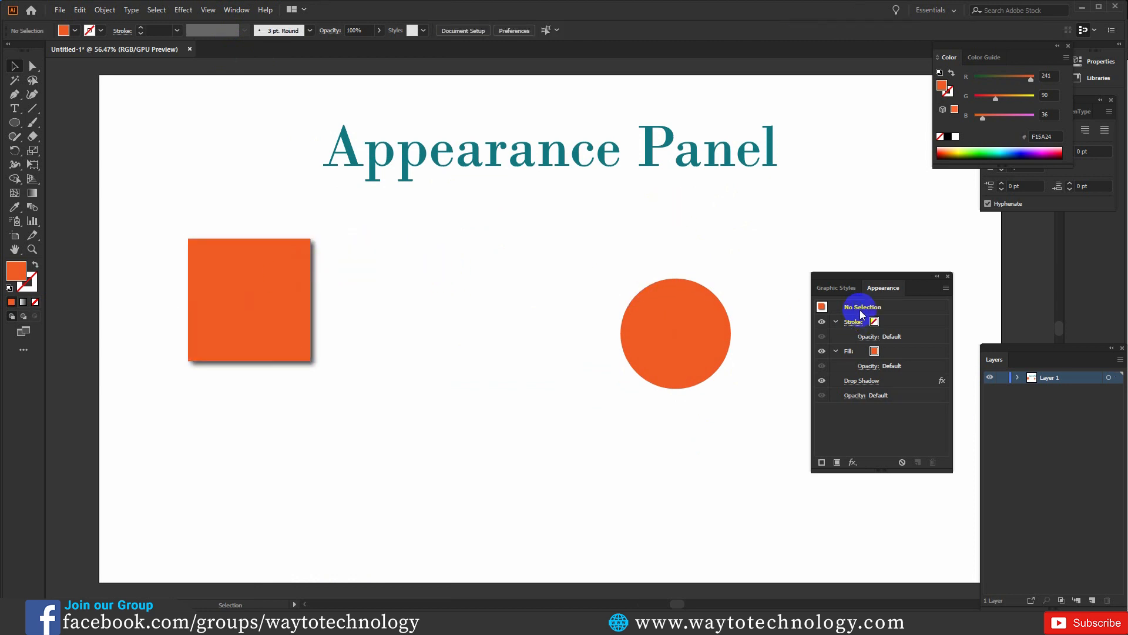
{"action": "left_click", "coordinate": [580, 151]}
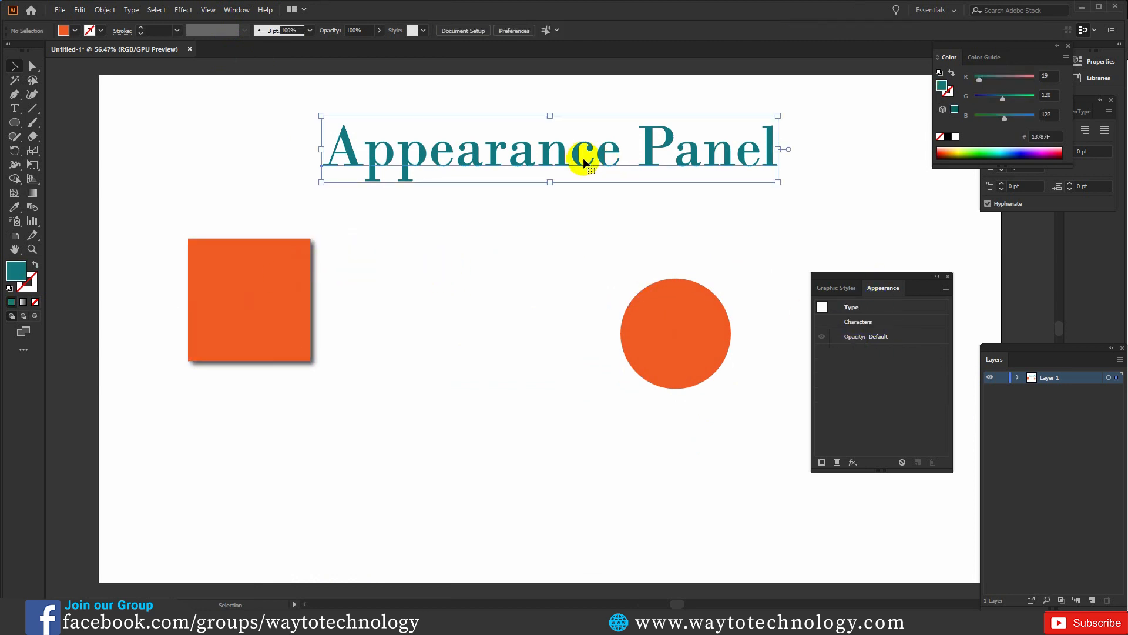
{"action": "left_click", "coordinate": [717, 364]}
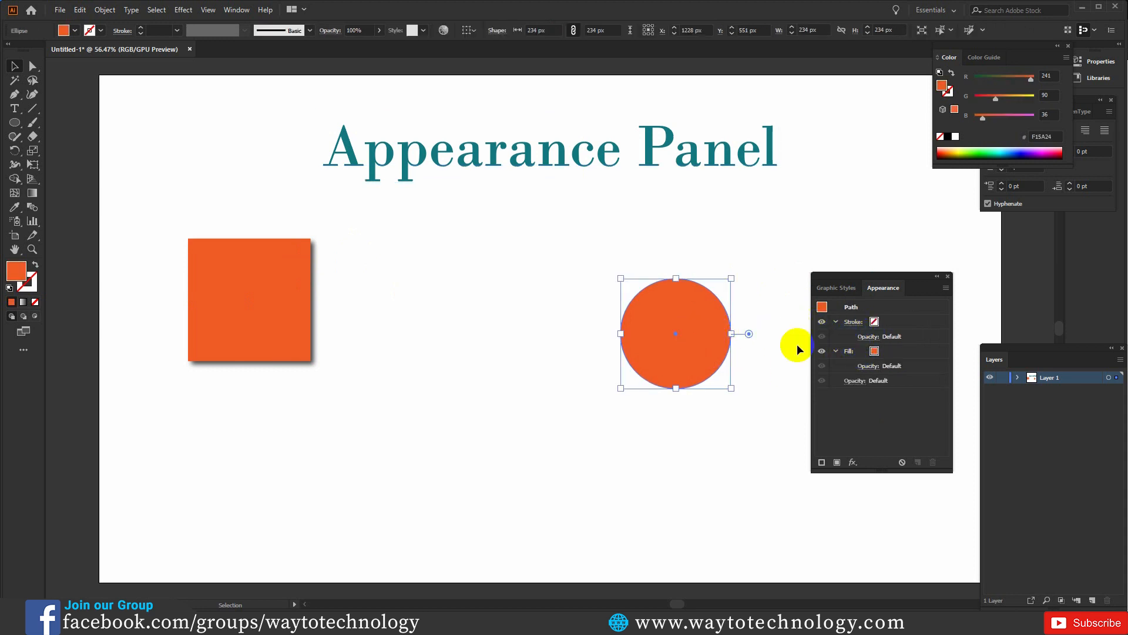
{"action": "left_click", "coordinate": [404, 308]}
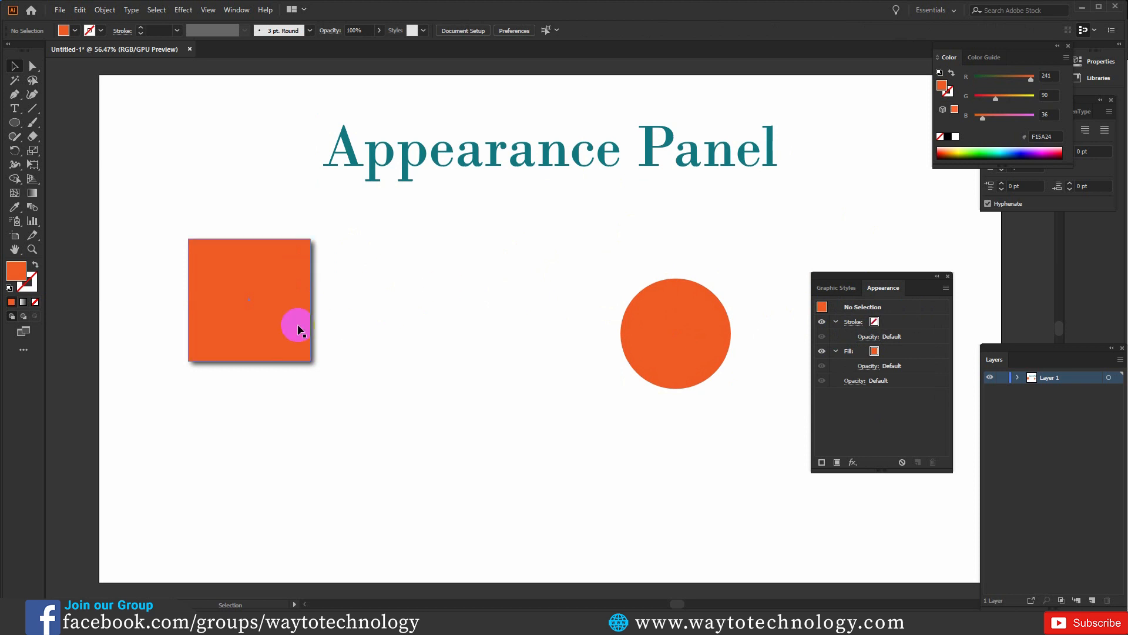
Step: Hide the square's Drop Shadow effect and show it again
{"action": "left_click", "coordinate": [276, 323]}
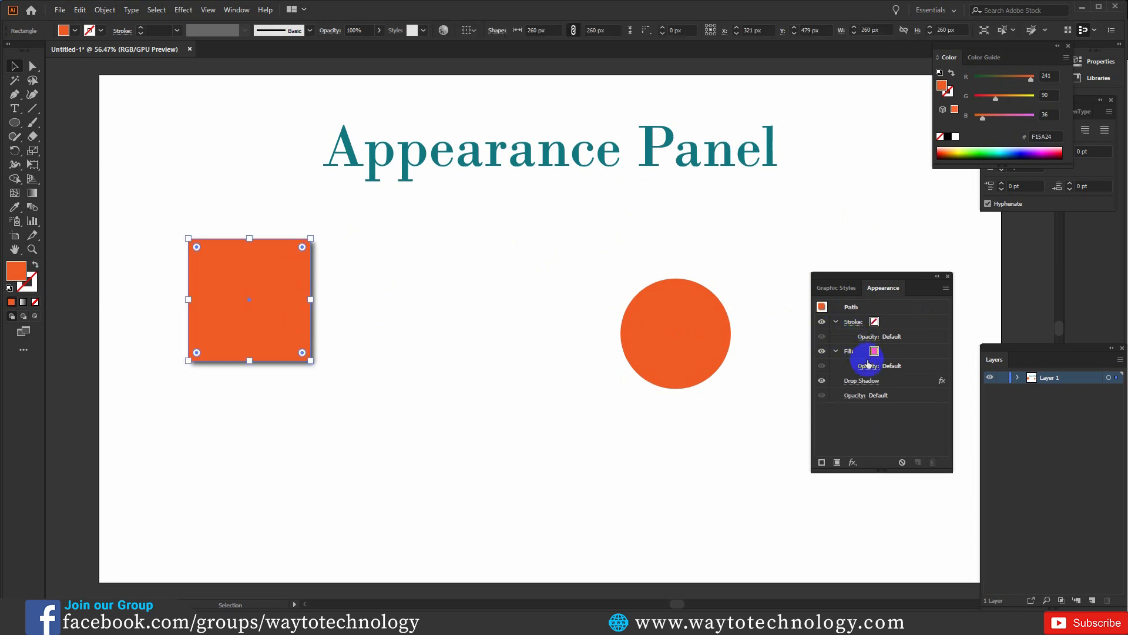
{"action": "left_click", "coordinate": [822, 381]}
{"action": "left_click", "coordinate": [822, 380]}
Step: Edit the square's existing Drop Shadow from its appearance attributes, changing the shadow colour to a purple with 293° hue
{"action": "left_click", "coordinate": [862, 382]}
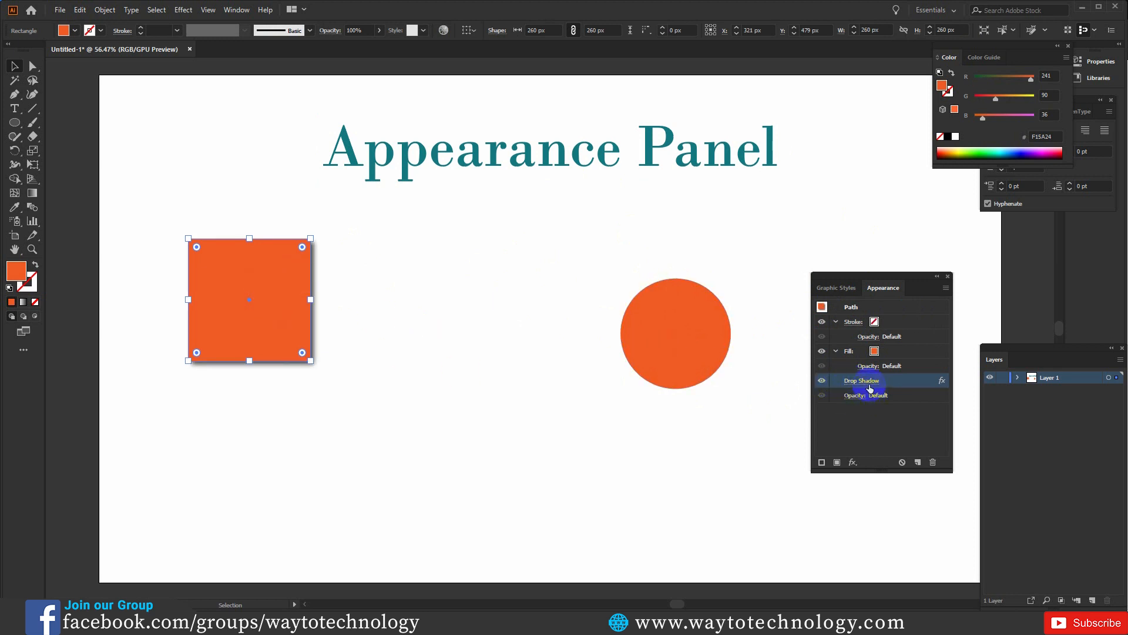
{"action": "left_click", "coordinate": [863, 383]}
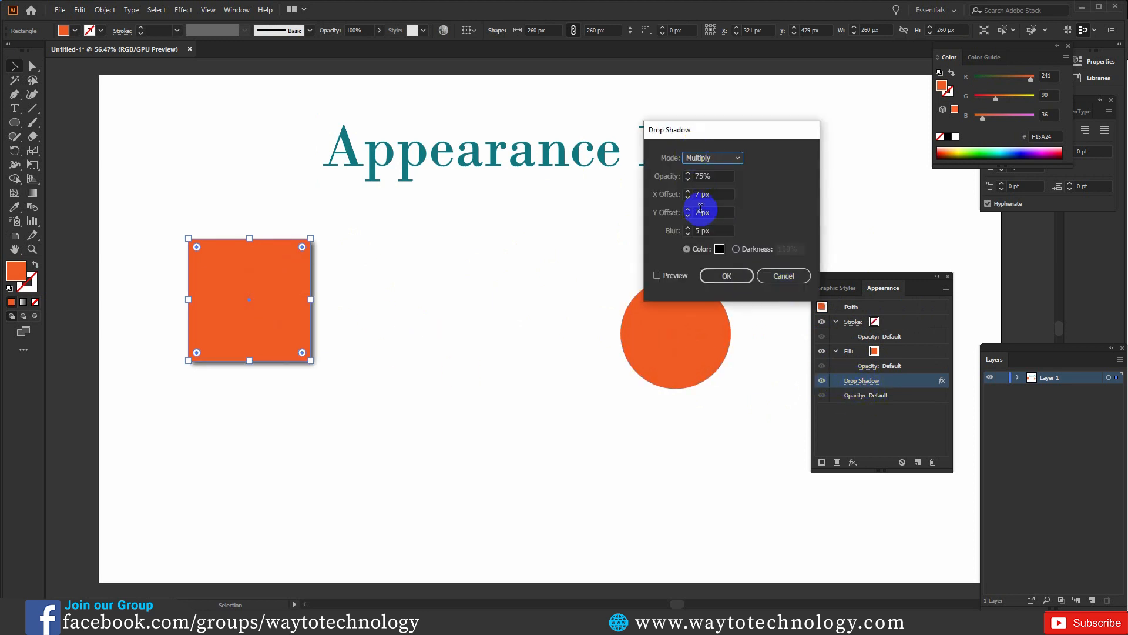
{"action": "left_click", "coordinate": [668, 276]}
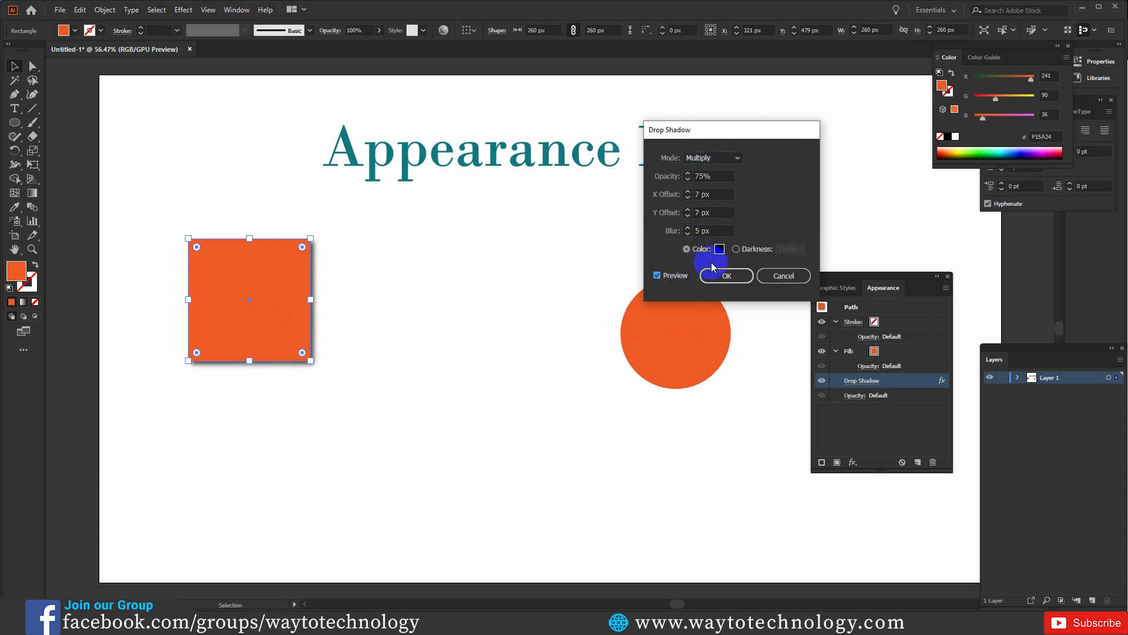
{"action": "left_click", "coordinate": [724, 251]}
{"action": "left_click", "coordinate": [767, 190]}
{"action": "left_click", "coordinate": [728, 176]}
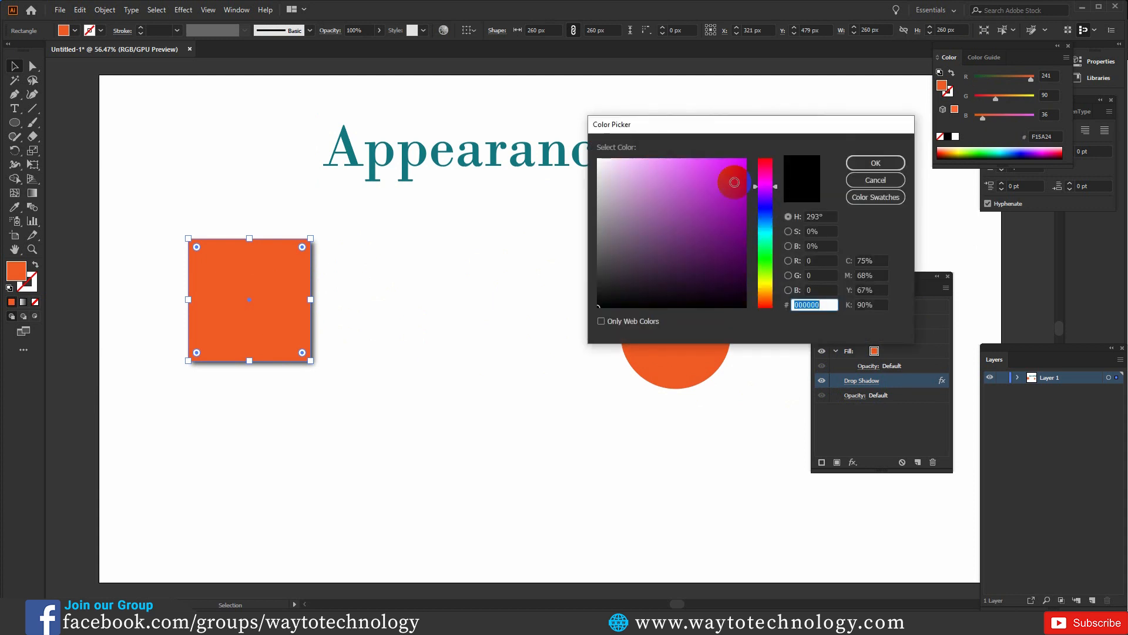
{"action": "left_click", "coordinate": [853, 164]}
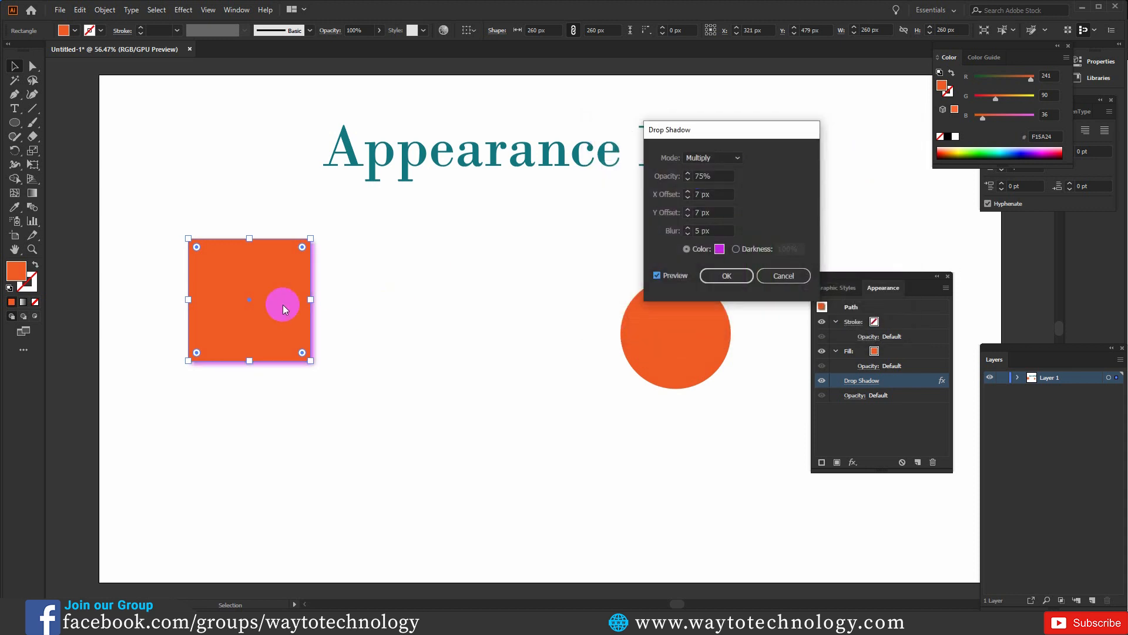
{"action": "left_click", "coordinate": [727, 276]}
Step: Start an Inner Glow effect on the circle with preview on, keeping the circle unobstructed by the dialog
{"action": "left_click", "coordinate": [676, 323]}
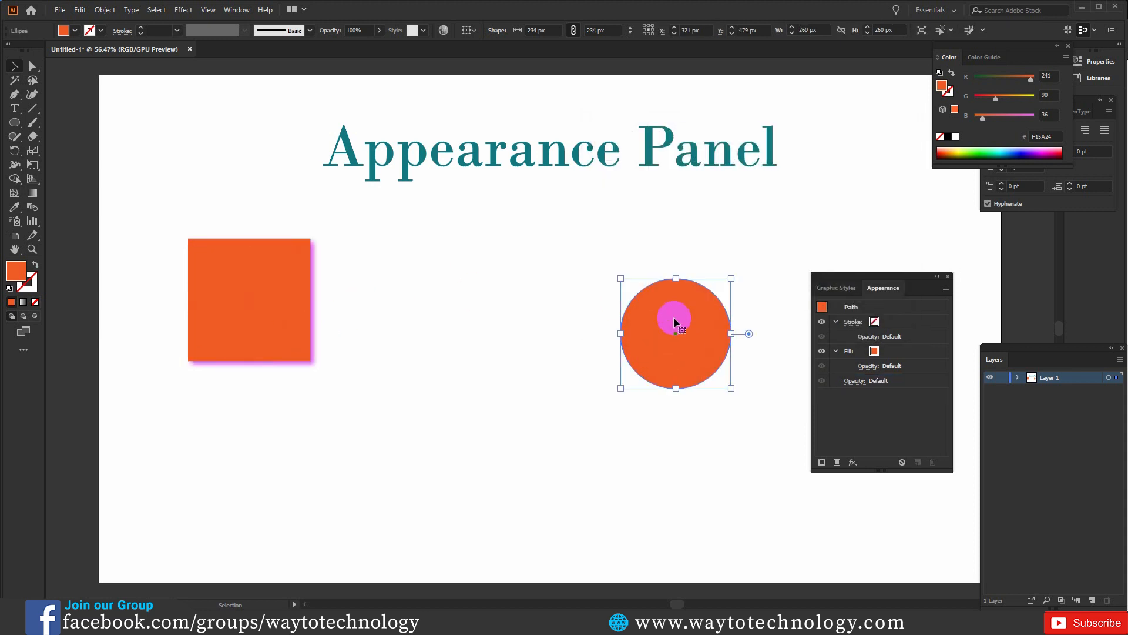
{"action": "left_click", "coordinate": [685, 307]}
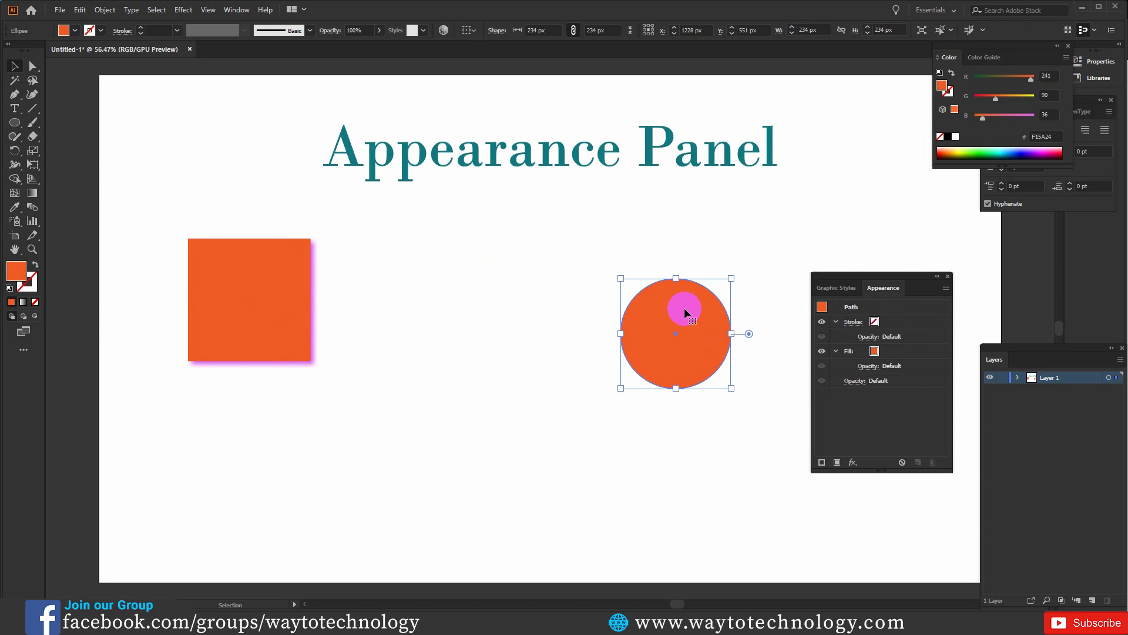
{"action": "left_click", "coordinate": [182, 10]}
{"action": "mouse_move", "coordinate": [252, 146]}
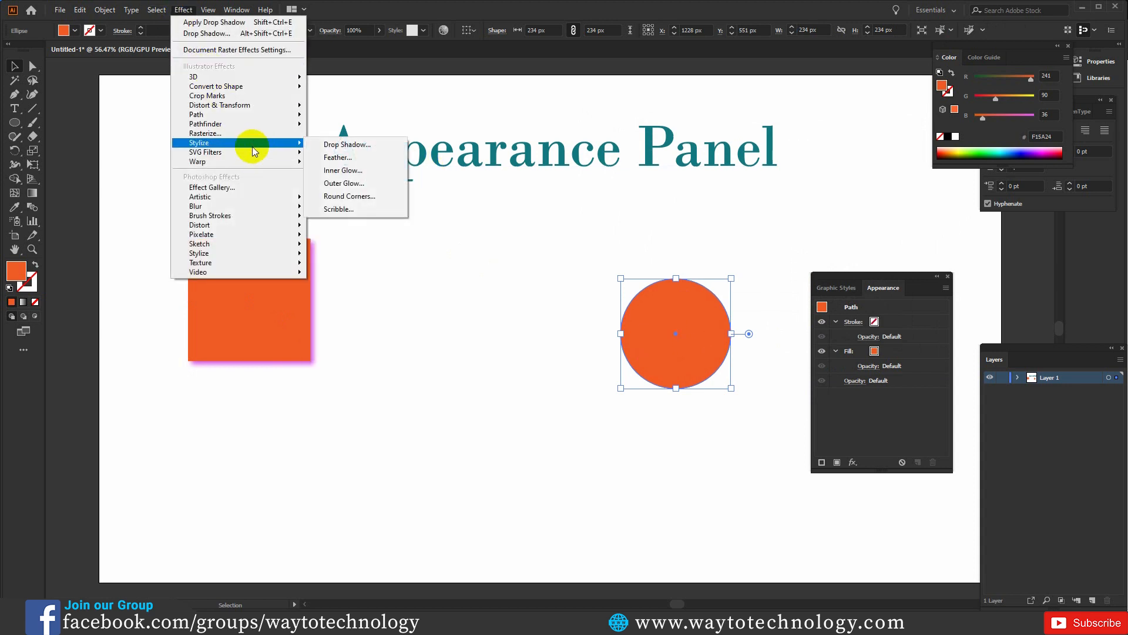
{"action": "left_click", "coordinate": [355, 170]}
{"action": "left_click", "coordinate": [489, 347]}
{"action": "left_click_drag", "start_coordinate": [544, 241], "coordinate": [479, 214]}
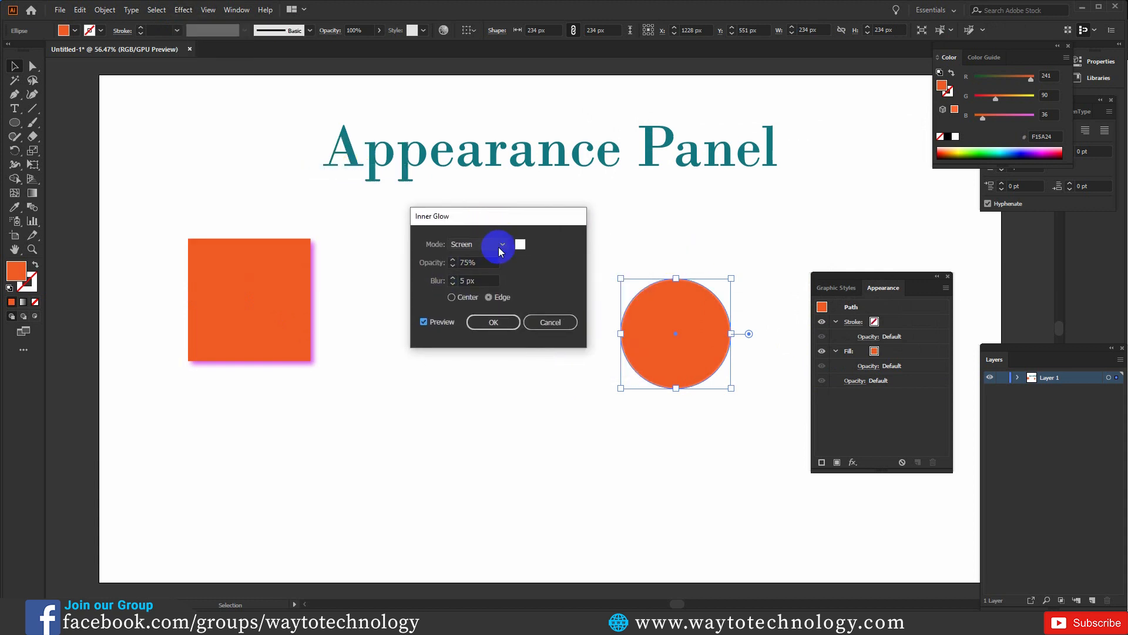
Step: Set the circle's inner glow colour to black, 000000
{"action": "left_click", "coordinate": [520, 244]}
{"action": "left_click_drag", "start_coordinate": [702, 249], "coordinate": [592, 306]}
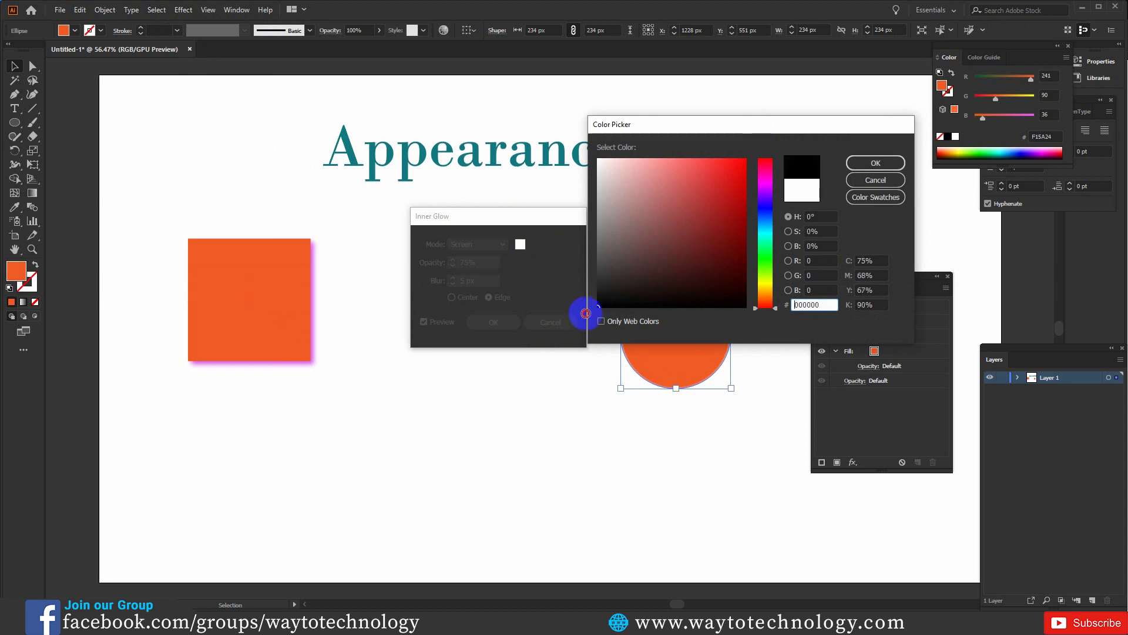
{"action": "left_click", "coordinate": [876, 162]}
{"action": "left_click", "coordinate": [497, 295]}
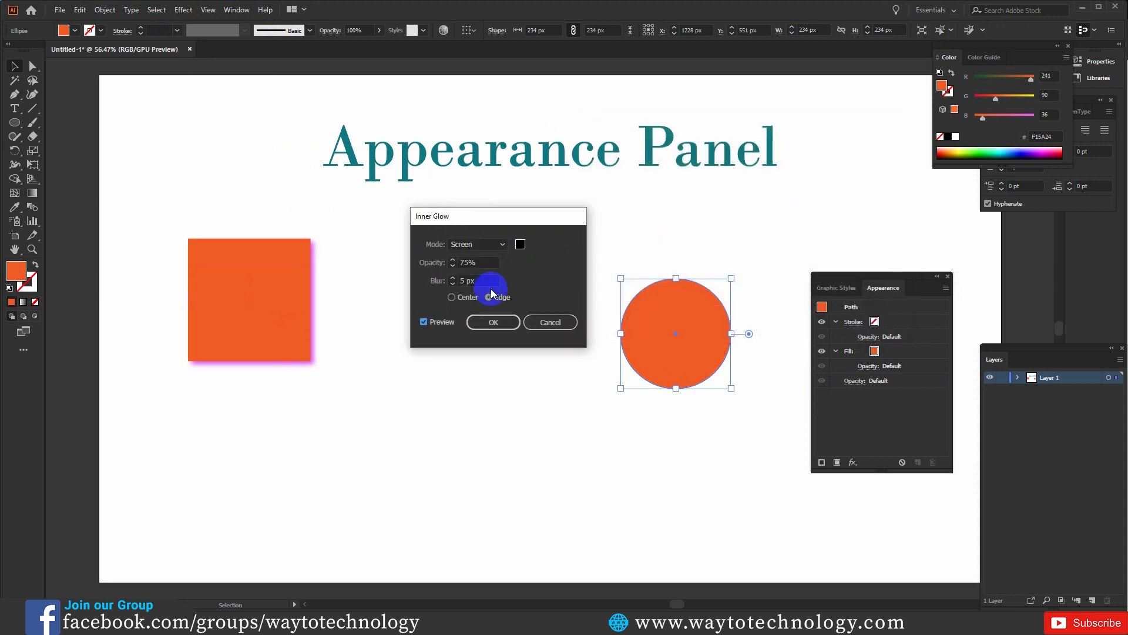
Step: Set the inner glow's blur to 33 px, its opacity to 84% and its blending mode to Normal
{"action": "left_click", "coordinate": [454, 278], "text": "shift"}
{"action": "left_click", "coordinate": [453, 278]}
{"action": "left_click", "coordinate": [453, 278]}
{"action": "left_click", "coordinate": [453, 264]}
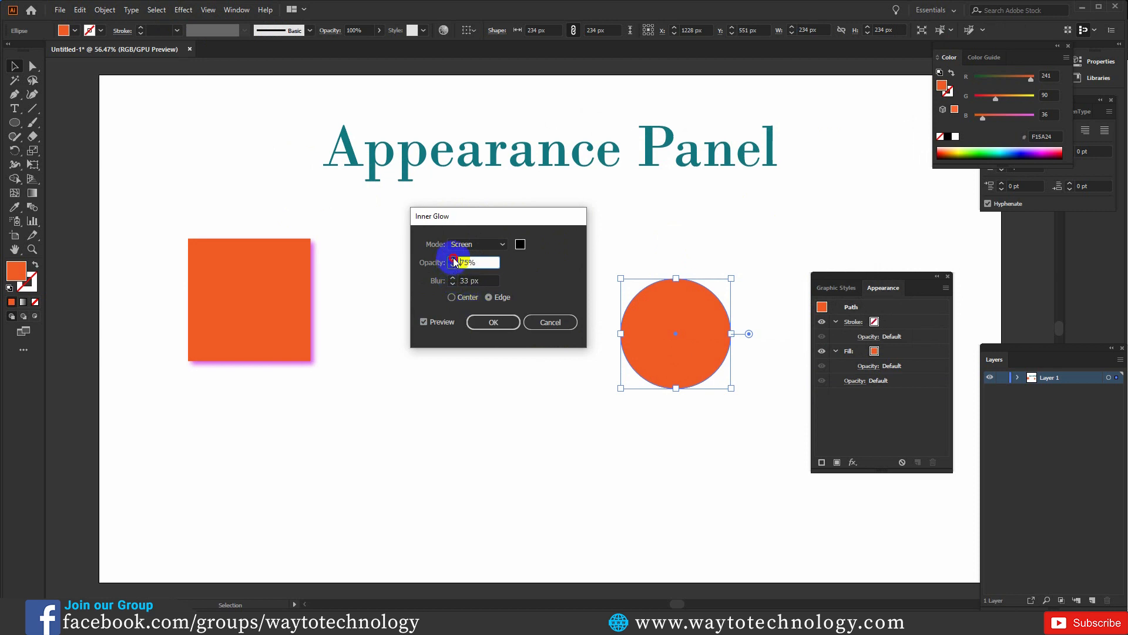
{"action": "left_click", "coordinate": [453, 259]}
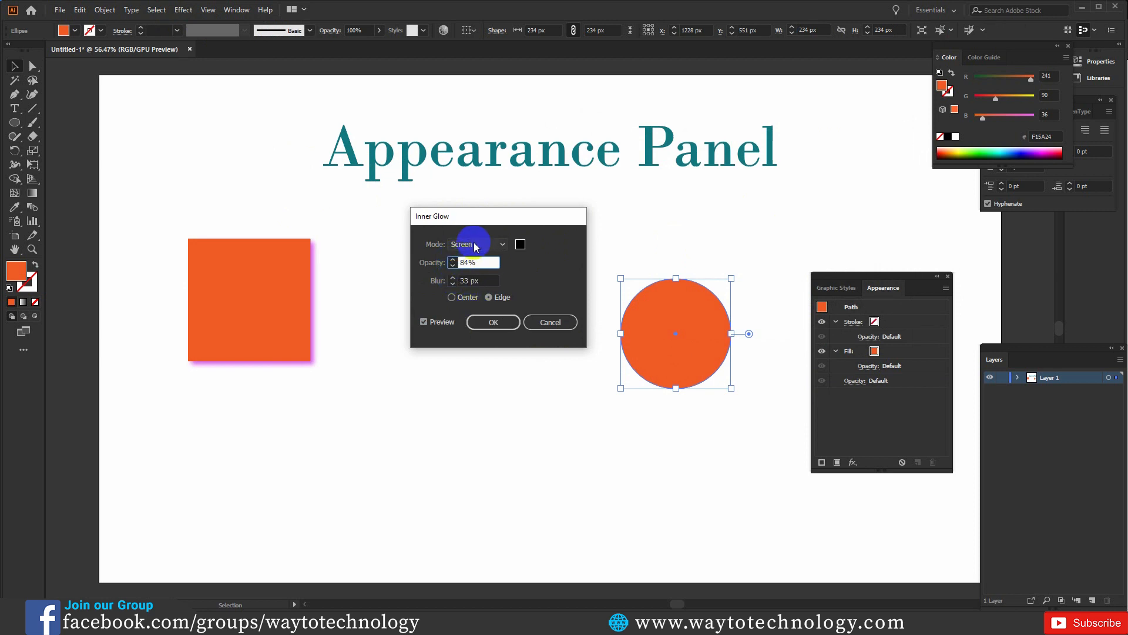
{"action": "left_click", "coordinate": [474, 243]}
{"action": "left_click", "coordinate": [480, 253]}
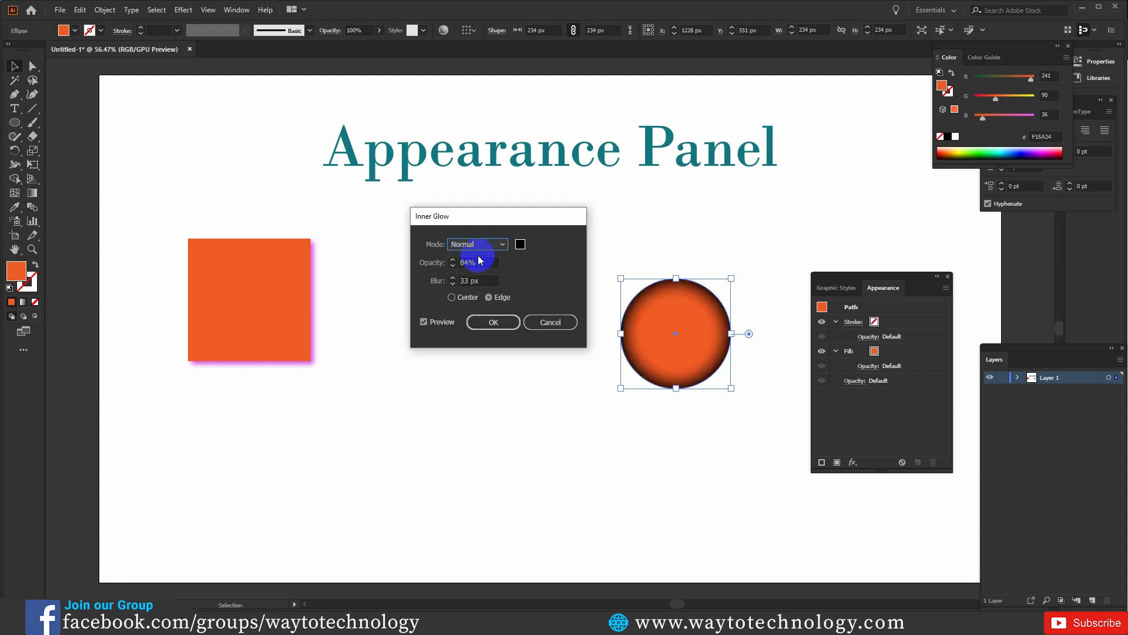
Step: Change the circle's inner glow colour to blue, 1E84D1, and apply the effect
{"action": "left_click", "coordinate": [520, 244]}
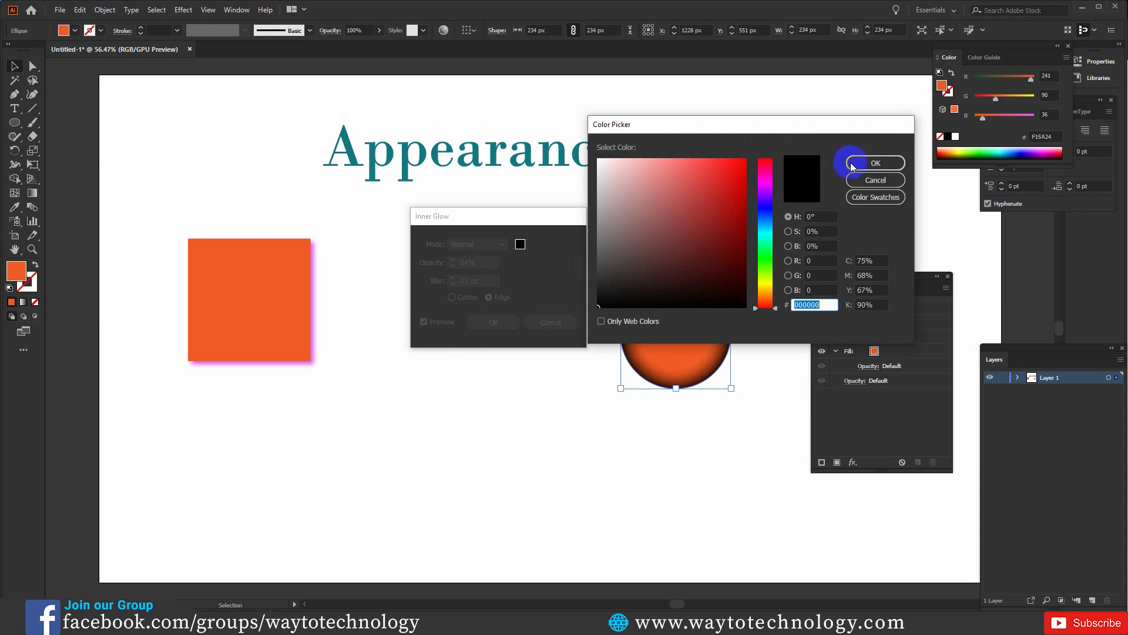
{"action": "left_click", "coordinate": [762, 221]}
{"action": "left_click", "coordinate": [729, 185]}
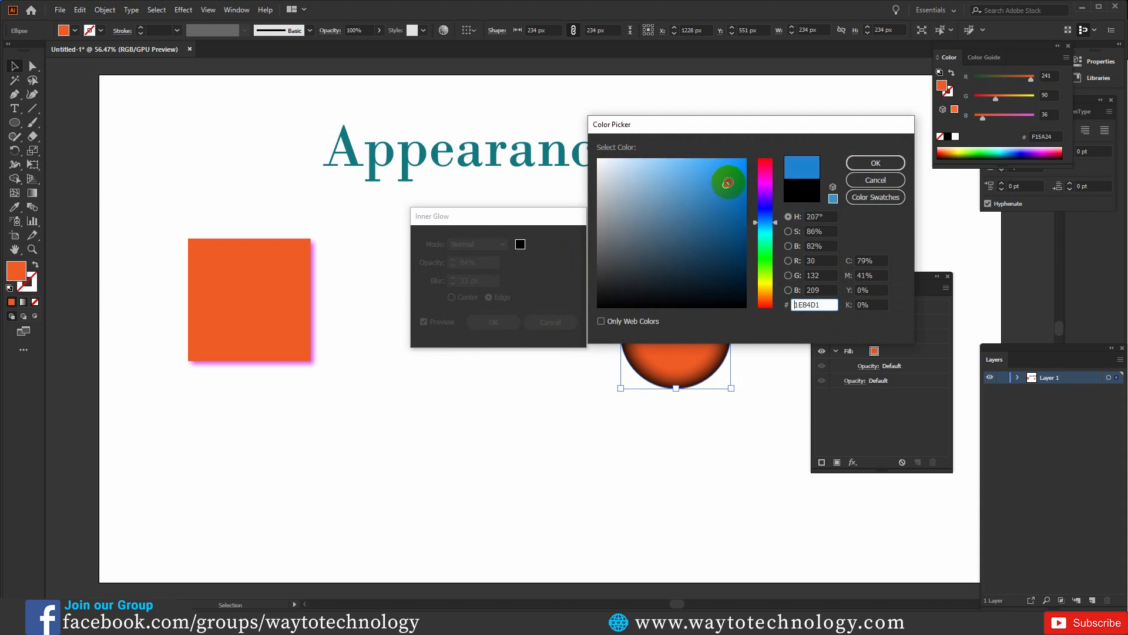
{"action": "left_click", "coordinate": [866, 160]}
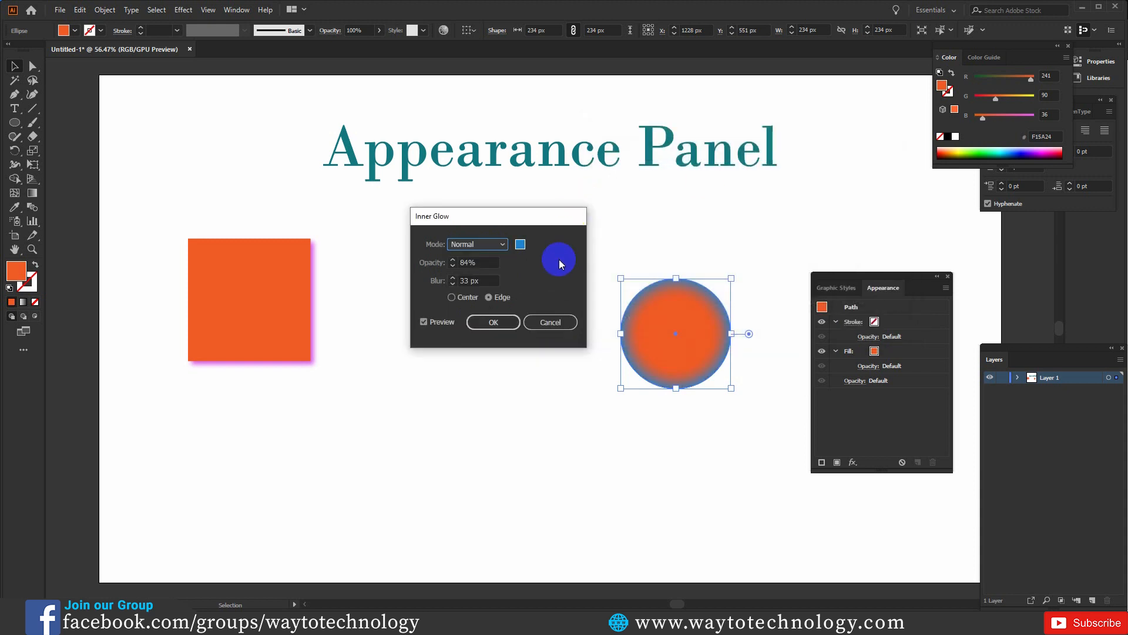
{"action": "left_click", "coordinate": [501, 322]}
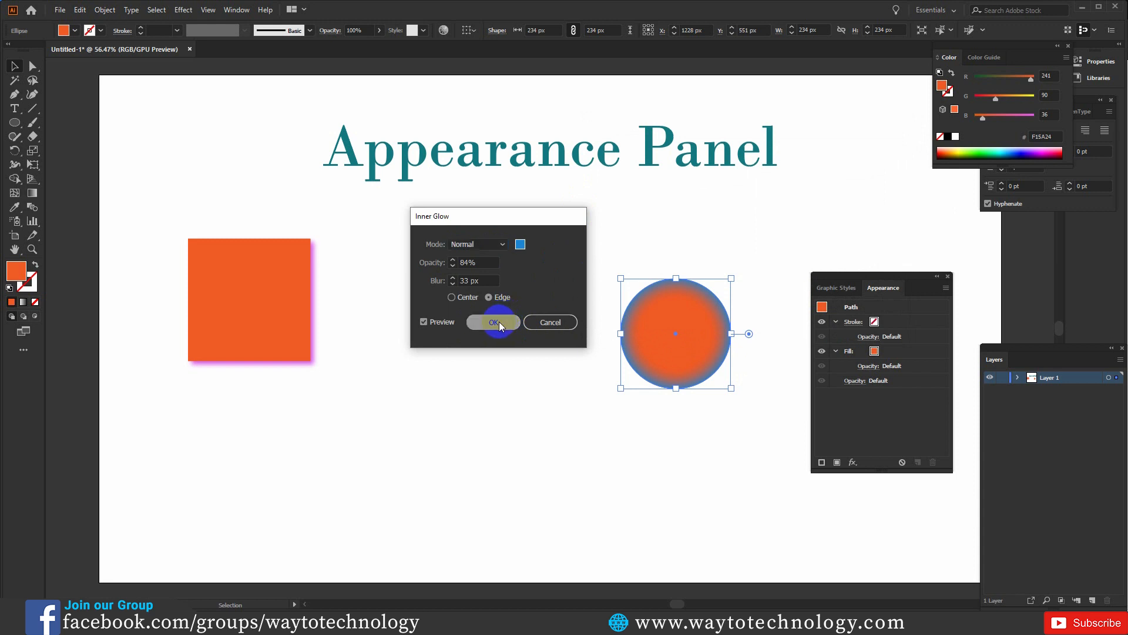
Step: Check the effects listed for the square and the circle in turn, and delete both shapes
{"action": "left_click", "coordinate": [312, 194]}
{"action": "left_click", "coordinate": [285, 298]}
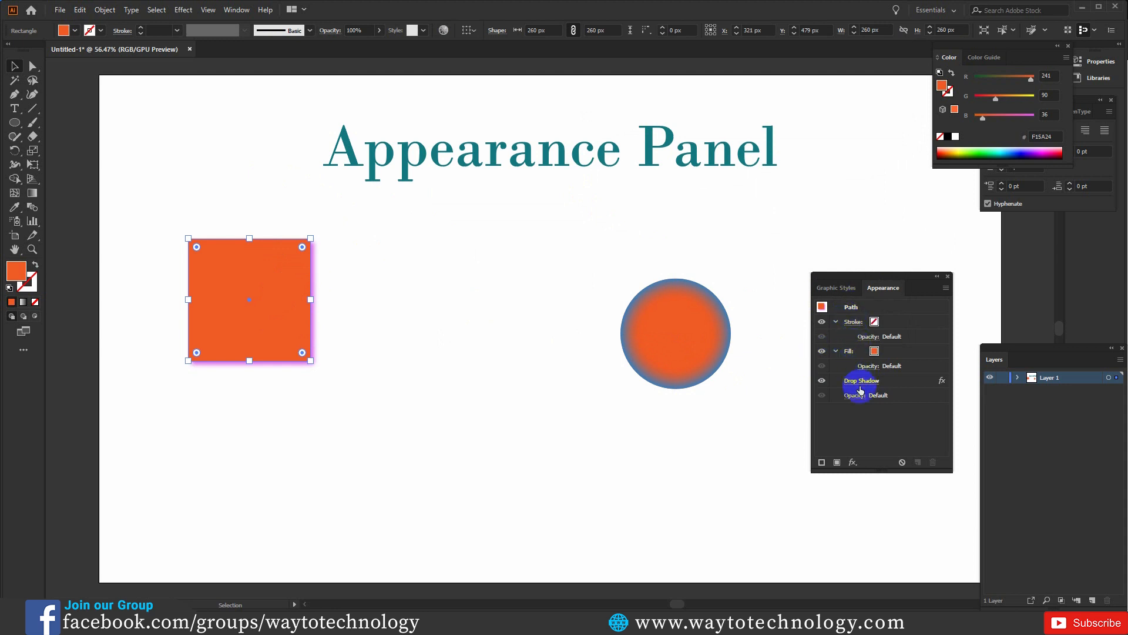
{"action": "left_click", "coordinate": [697, 329]}
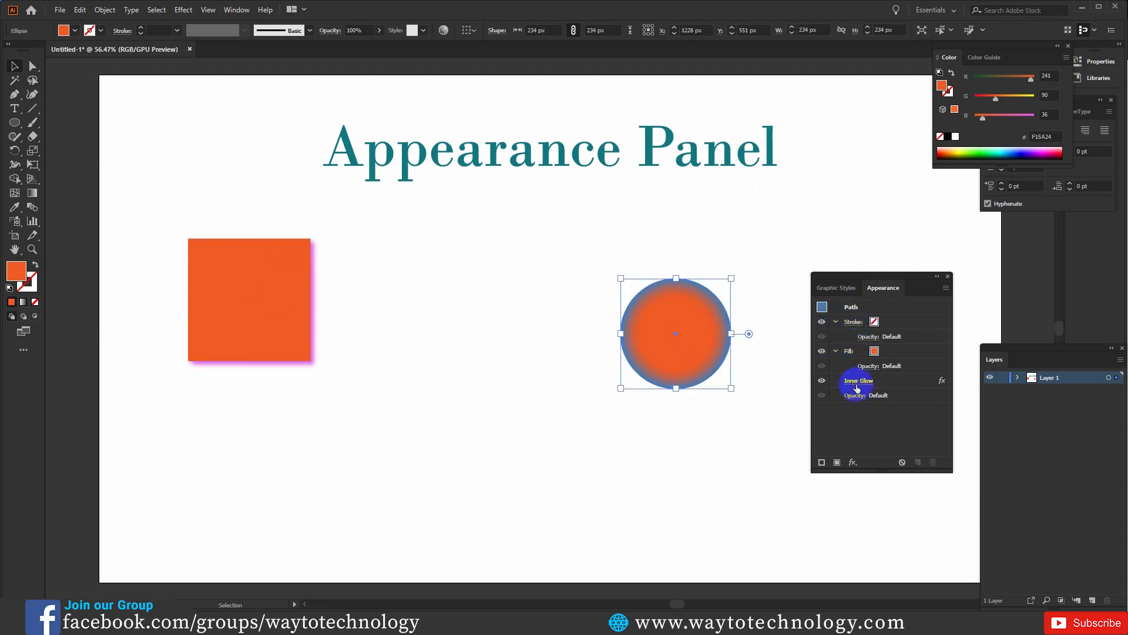
{"action": "left_click", "coordinate": [292, 329]}
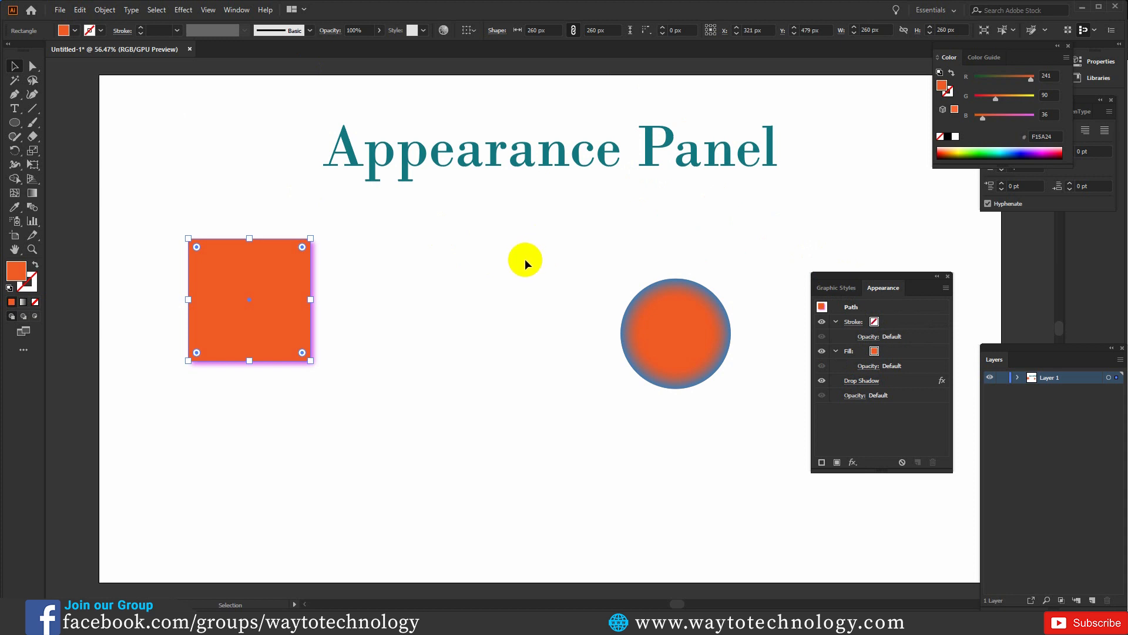
{"action": "left_click_drag", "start_coordinate": [135, 251], "coordinate": [717, 360]}
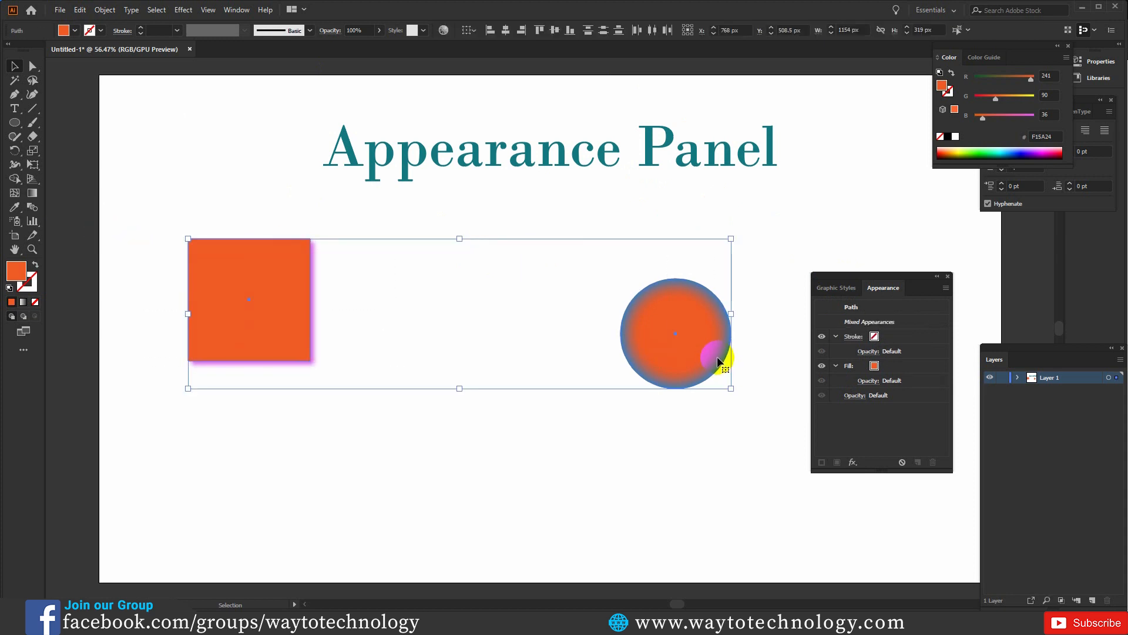
{"action": "key", "text": "Delete"}
Step: Add the text THIS IS MY STYLE in the empty area below the heading
{"action": "left_click", "coordinate": [15, 108]}
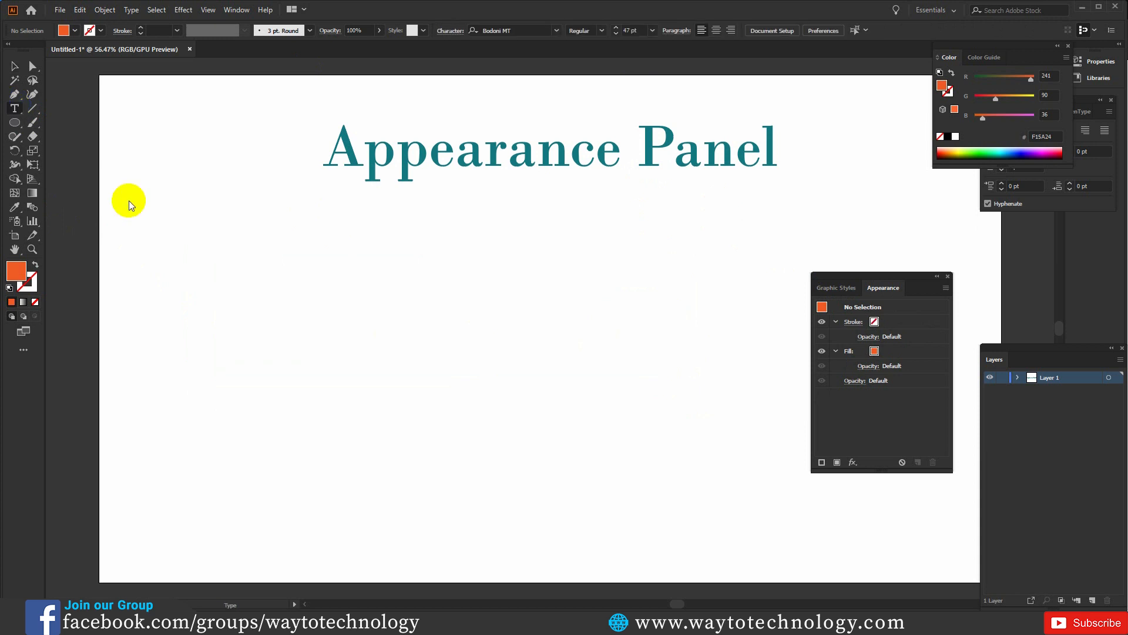
{"action": "left_click", "coordinate": [227, 298]}
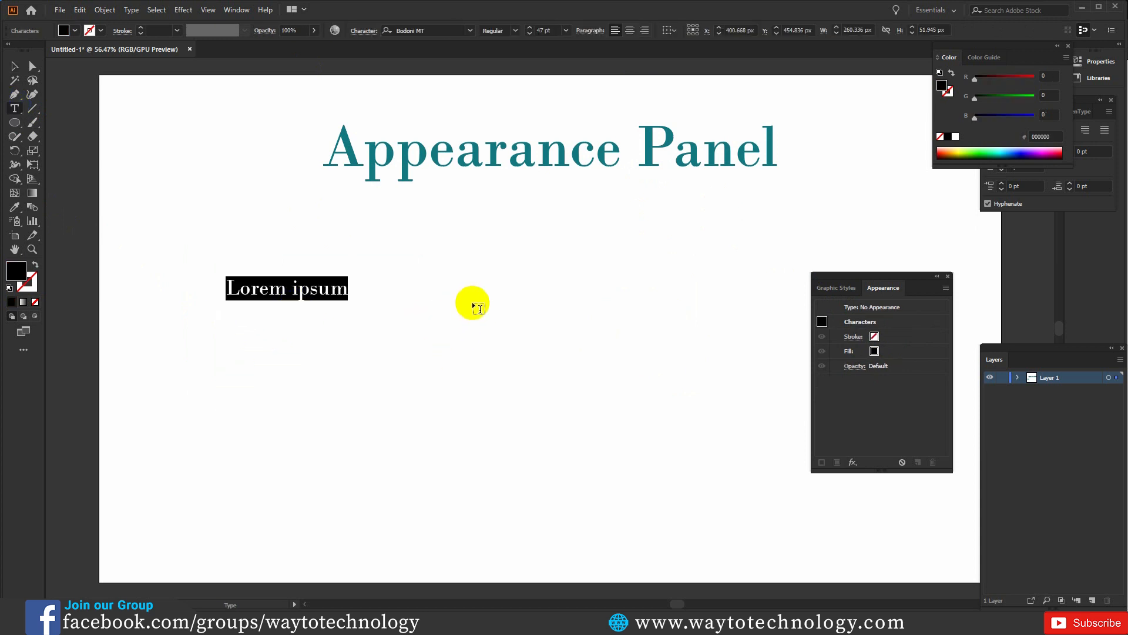
{"action": "type", "text": "thi"}
{"action": "key", "text": "BackSpace"}
{"action": "key", "text": "BackSpace"}
{"action": "key", "text": "BackSpace"}
{"action": "type", "text": "THIS I"}
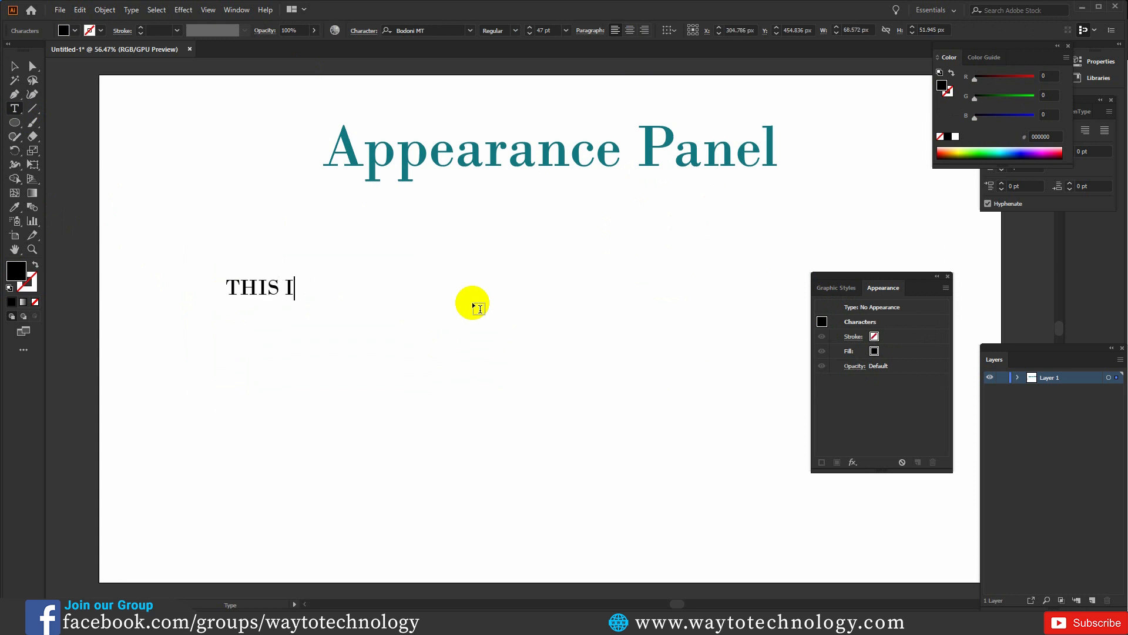
{"action": "type", "text": "MY STYLE"}
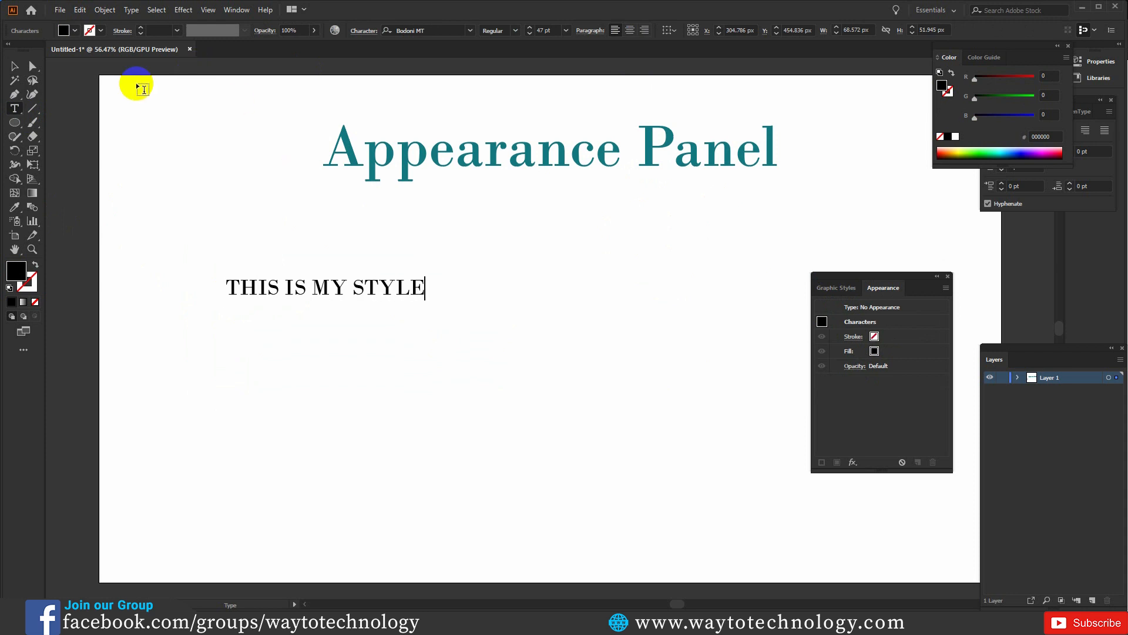
Step: Set the font of the THIS IS MY STYLE text to Roboto in the Black style
{"action": "left_click", "coordinate": [16, 66]}
{"action": "left_click", "coordinate": [445, 30]}
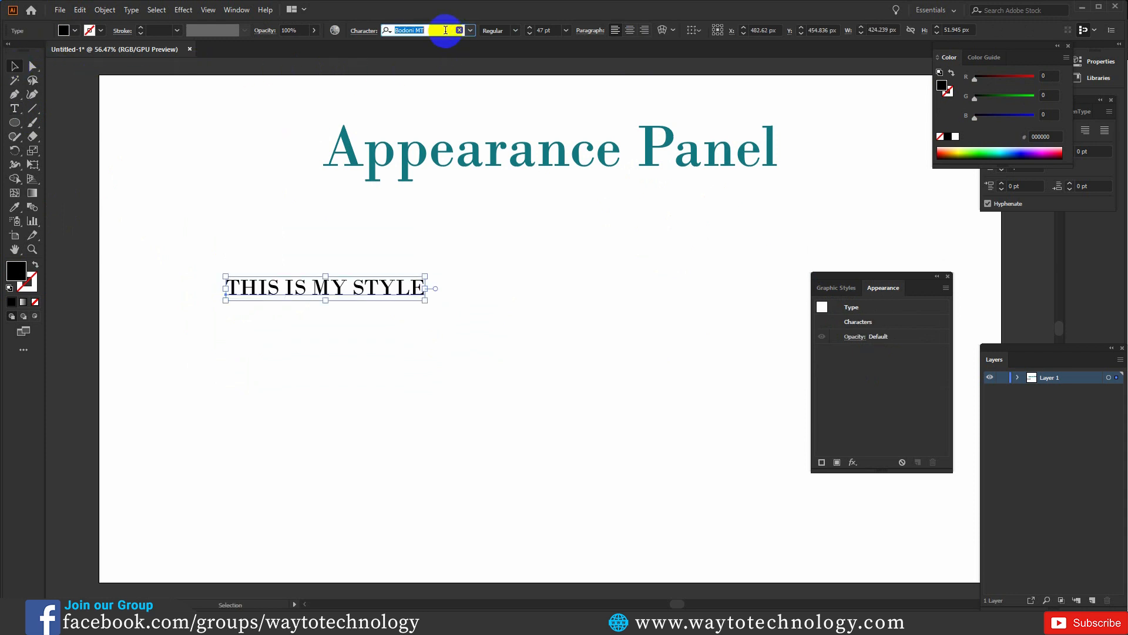
{"action": "type", "text": "ROBO"}
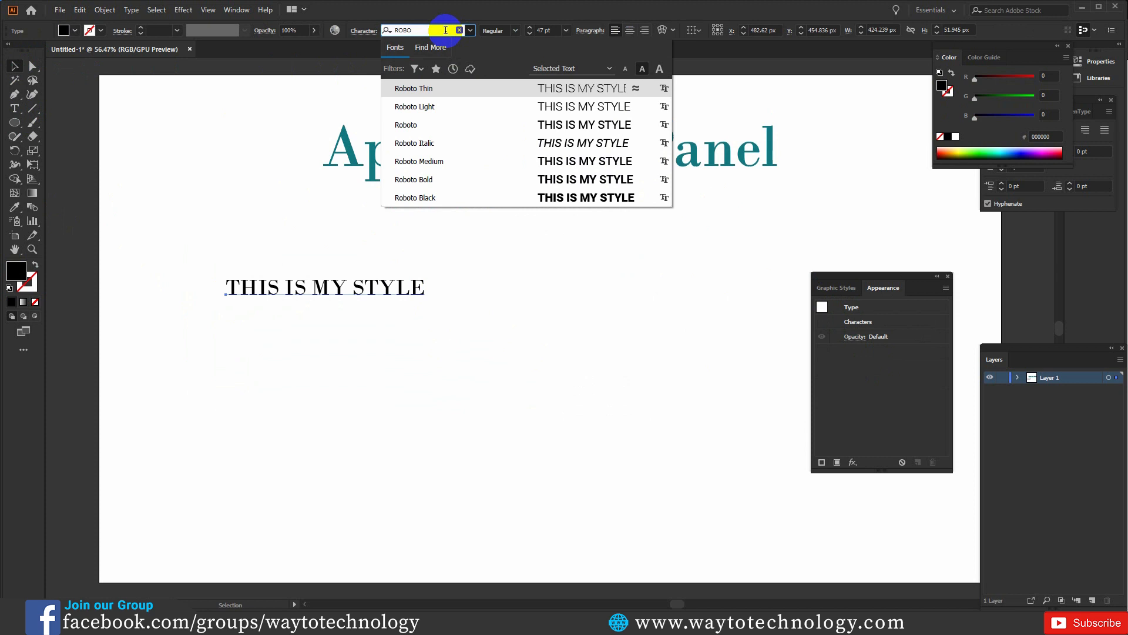
{"action": "left_click", "coordinate": [442, 180]}
{"action": "left_click", "coordinate": [514, 31]}
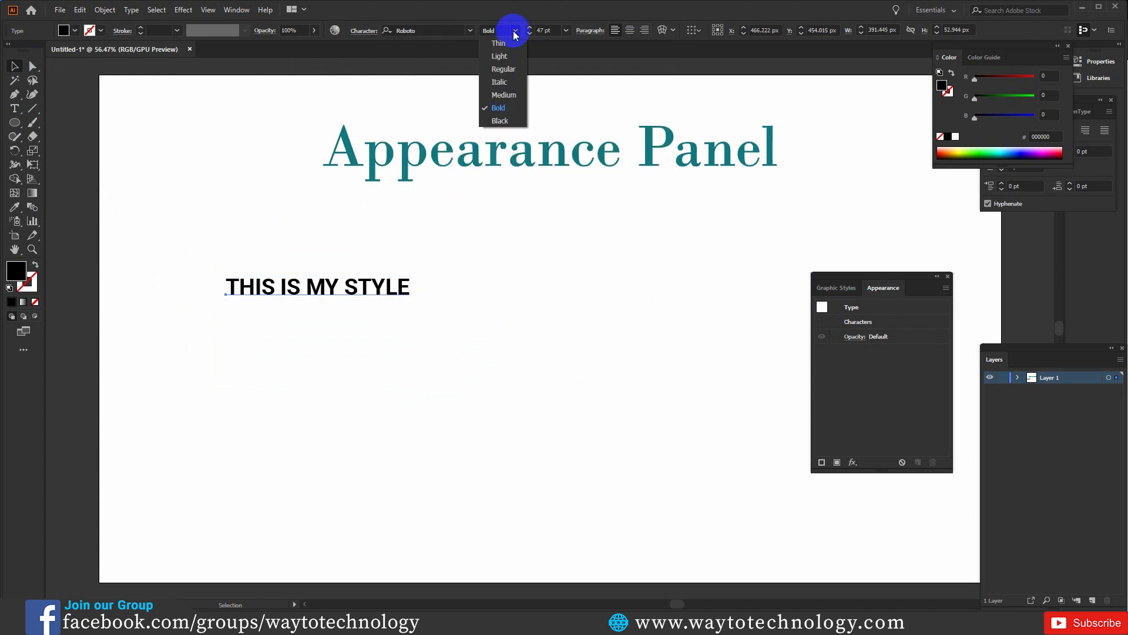
{"action": "left_click", "coordinate": [503, 120]}
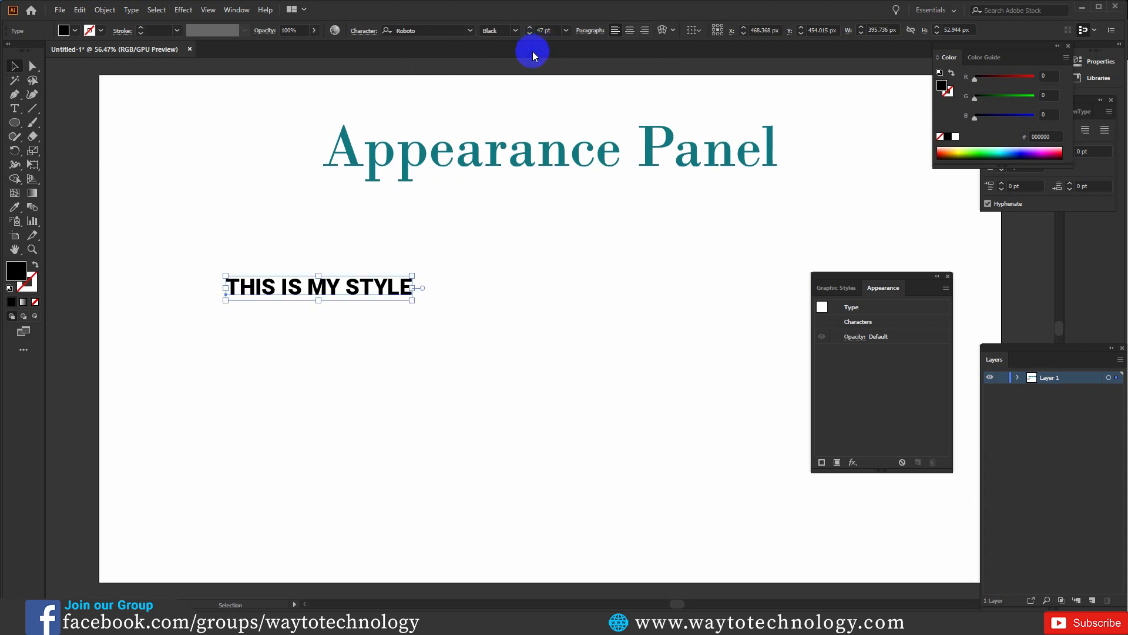
Step: Scale the text up to about 93.5 pt and position it below the heading
{"action": "left_click_drag", "start_coordinate": [412, 300], "coordinate": [468, 337]}
{"action": "left_click_drag", "start_coordinate": [394, 294], "coordinate": [449, 299]}
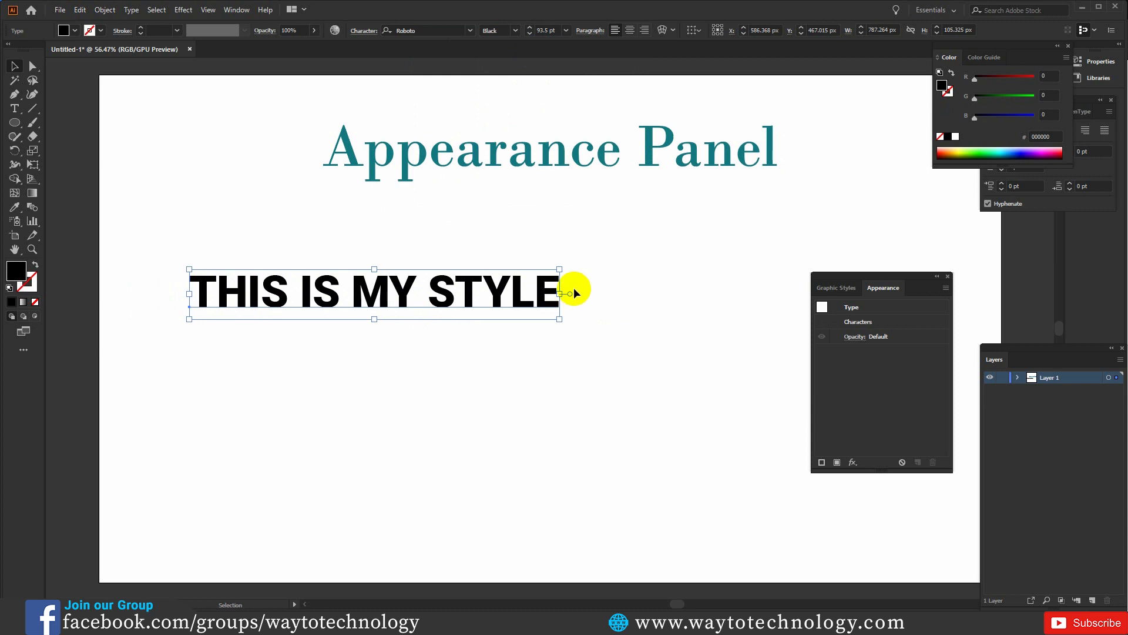
Step: Widen the letter spacing until the text is about 967 px wide, and shift it slightly left
{"action": "key", "text": "alt+Right"}
{"action": "key", "text": "alt+Right"}
{"action": "key", "text": "alt+Right"}
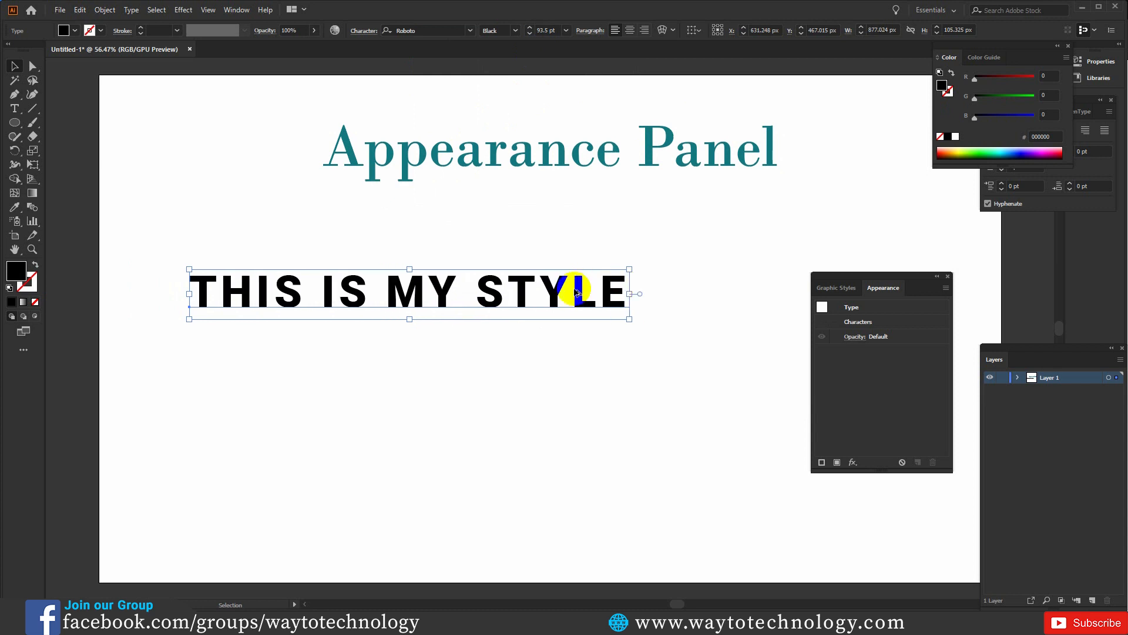
{"action": "key", "text": "alt+Right"}
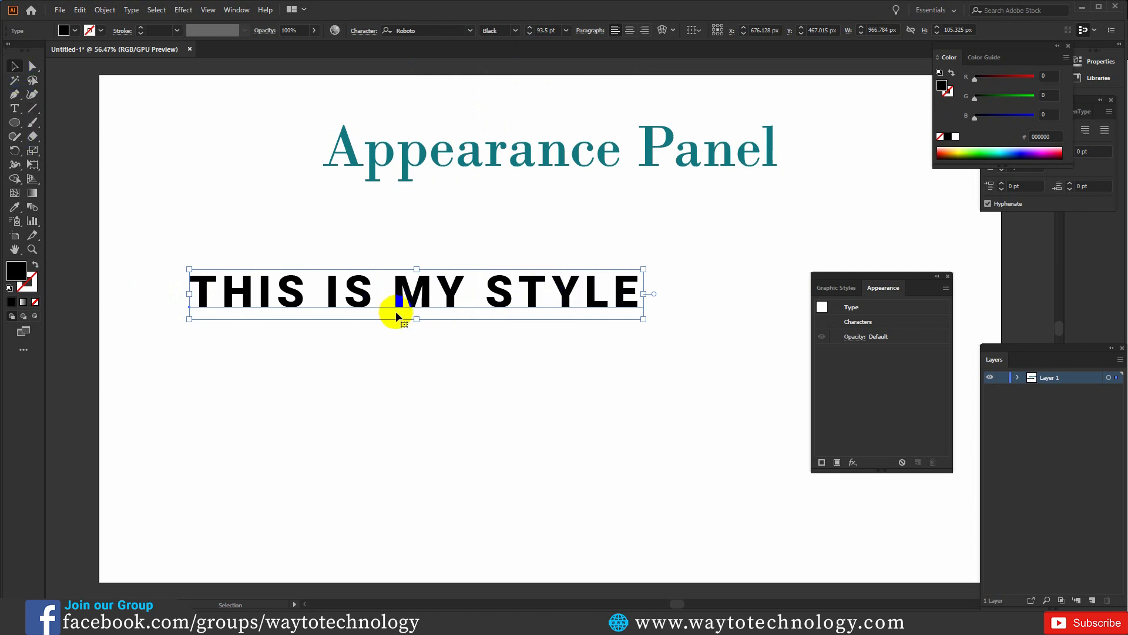
{"action": "left_click_drag", "start_coordinate": [424, 294], "coordinate": [407, 297]}
{"action": "left_click", "coordinate": [439, 253]}
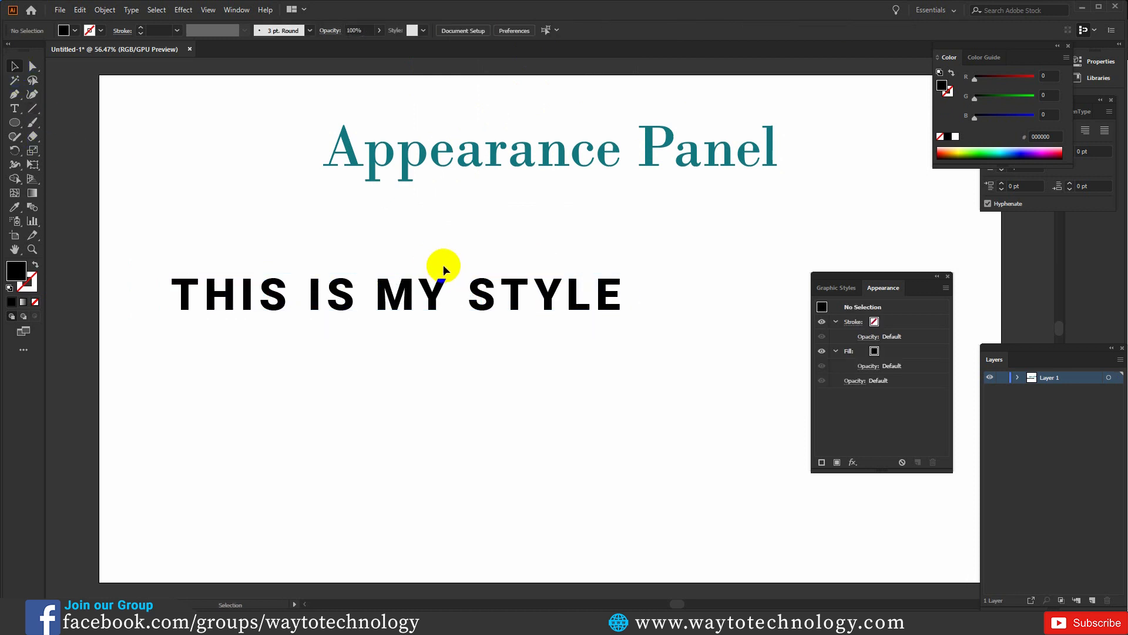
Step: Add a new fill to the text through its appearance attributes and colour it orange, F15A24
{"action": "left_click", "coordinate": [436, 294]}
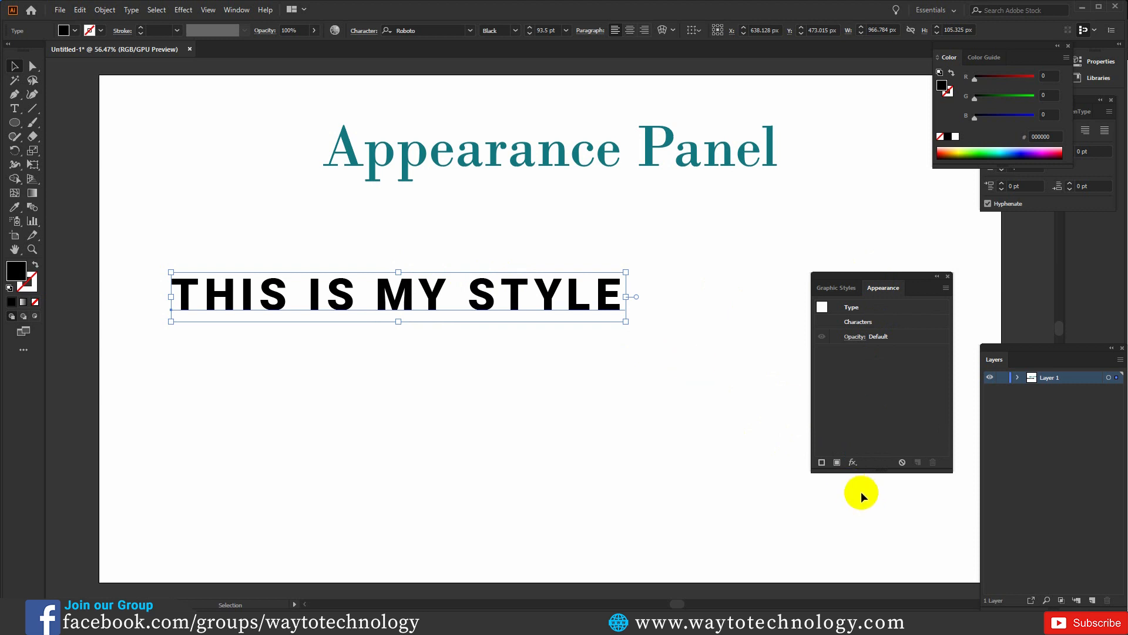
{"action": "left_click", "coordinate": [844, 466]}
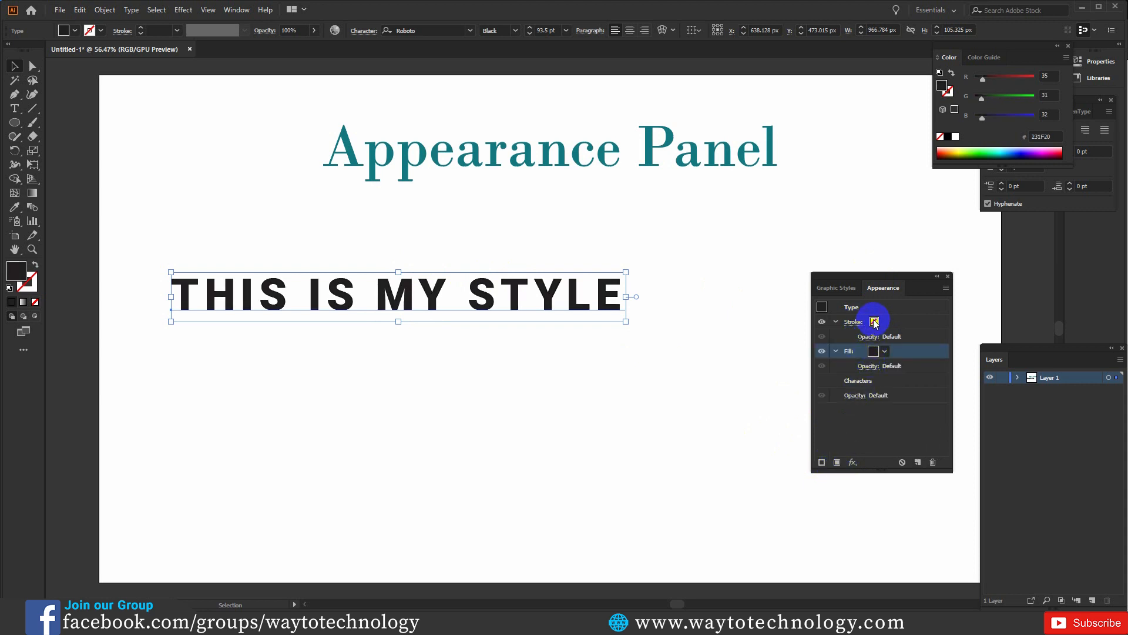
{"action": "left_click", "coordinate": [874, 352]}
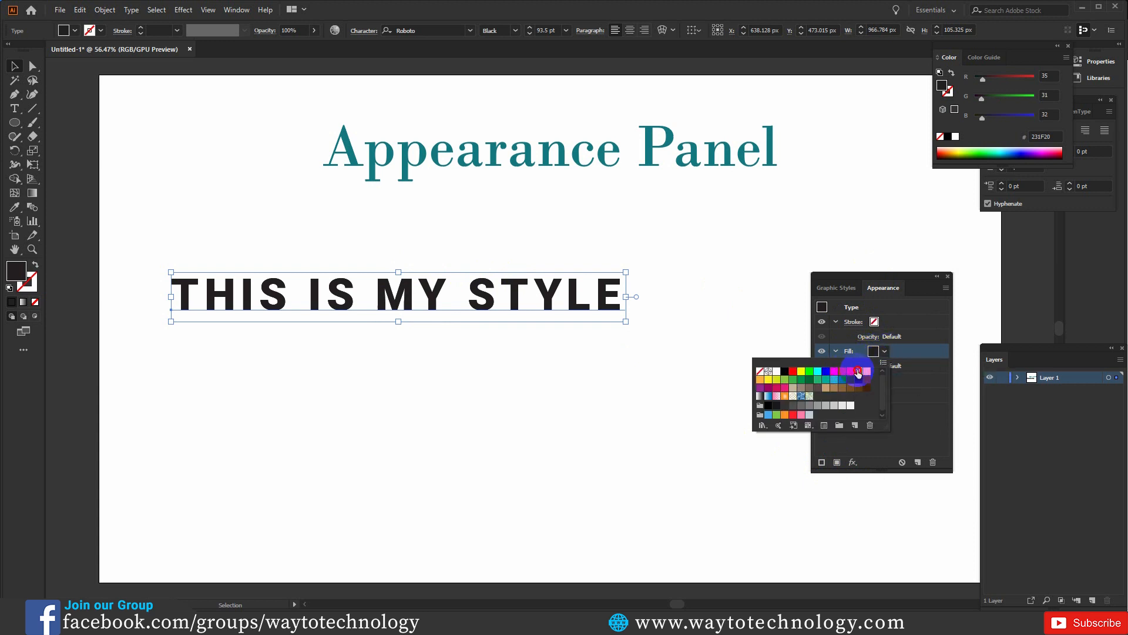
{"action": "left_click", "coordinate": [858, 372]}
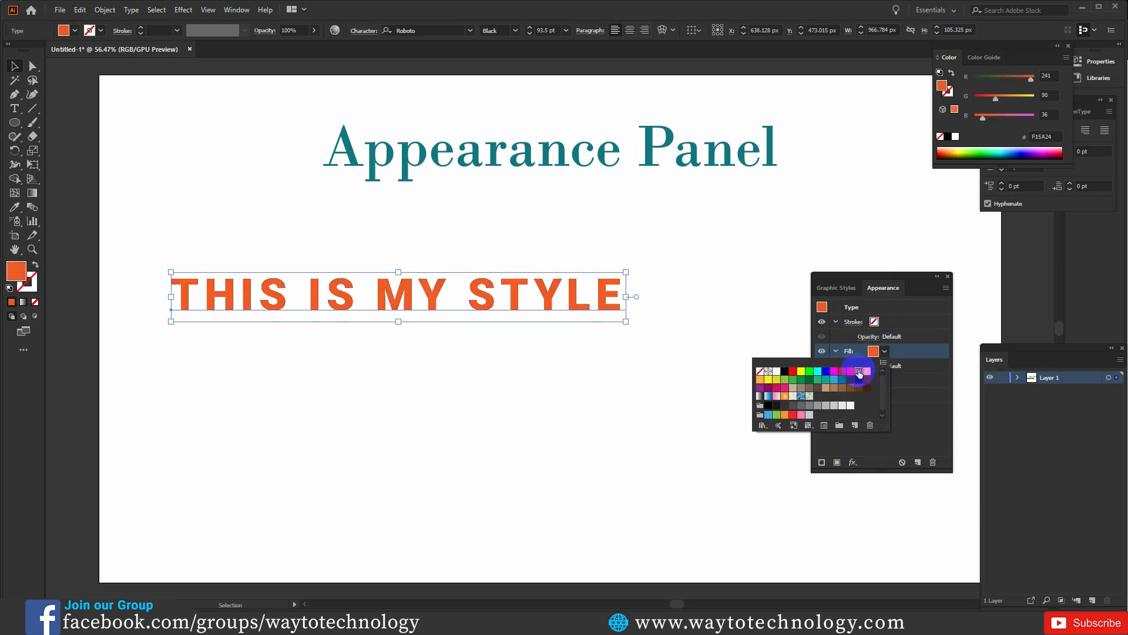
{"action": "left_click", "coordinate": [886, 351]}
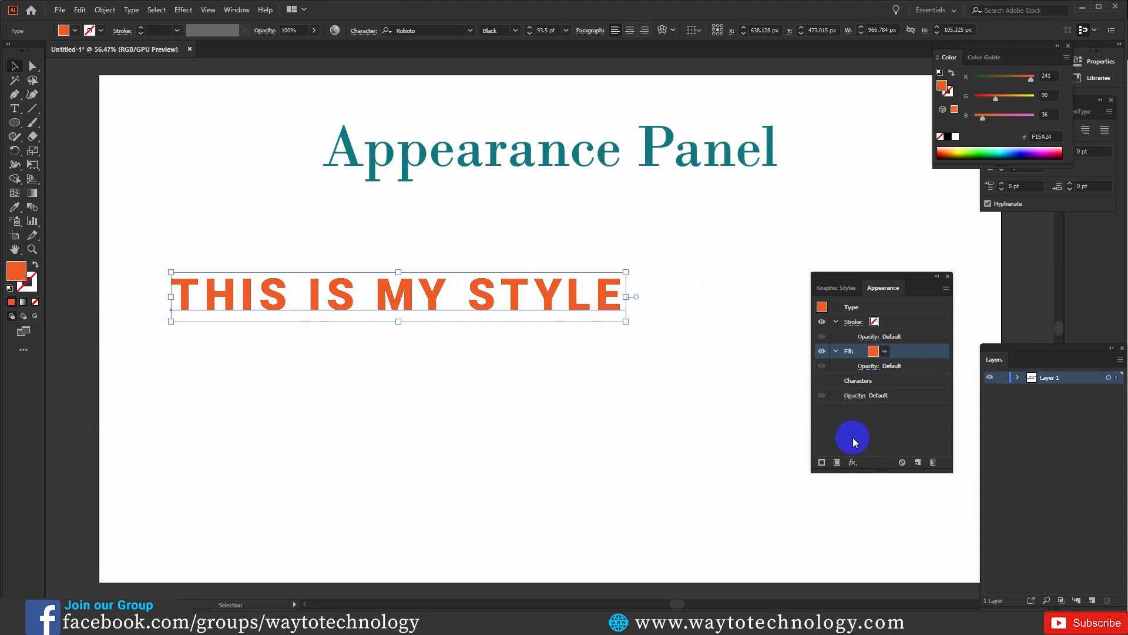
Step: Add a second fill to the text and set the lower of the two fills to black, 000000
{"action": "left_click", "coordinate": [838, 463]}
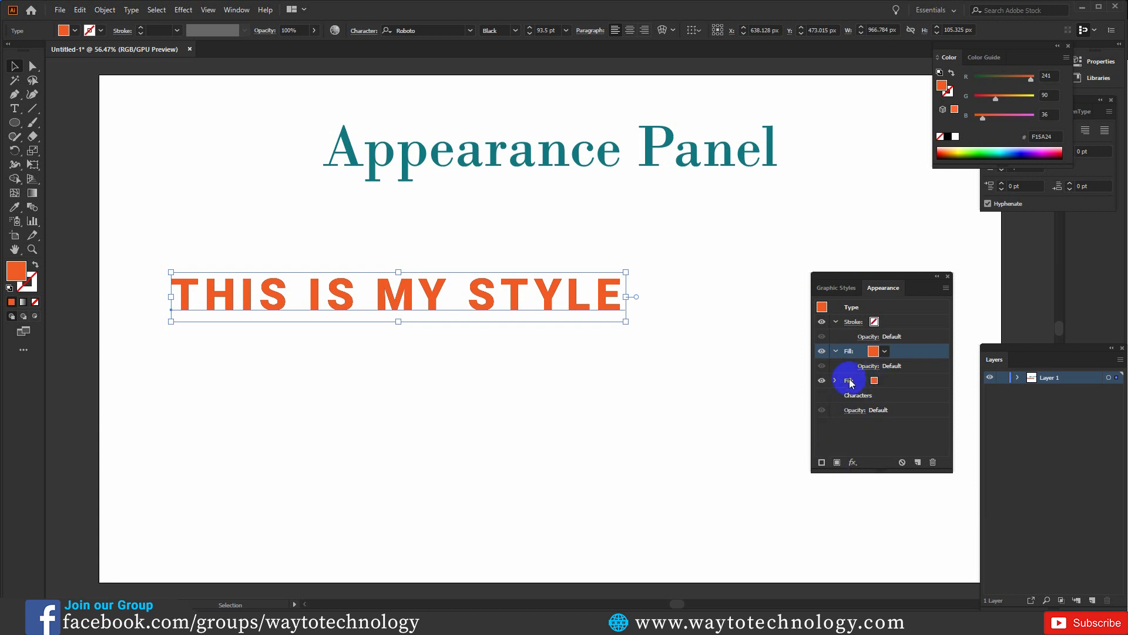
{"action": "left_click", "coordinate": [886, 381]}
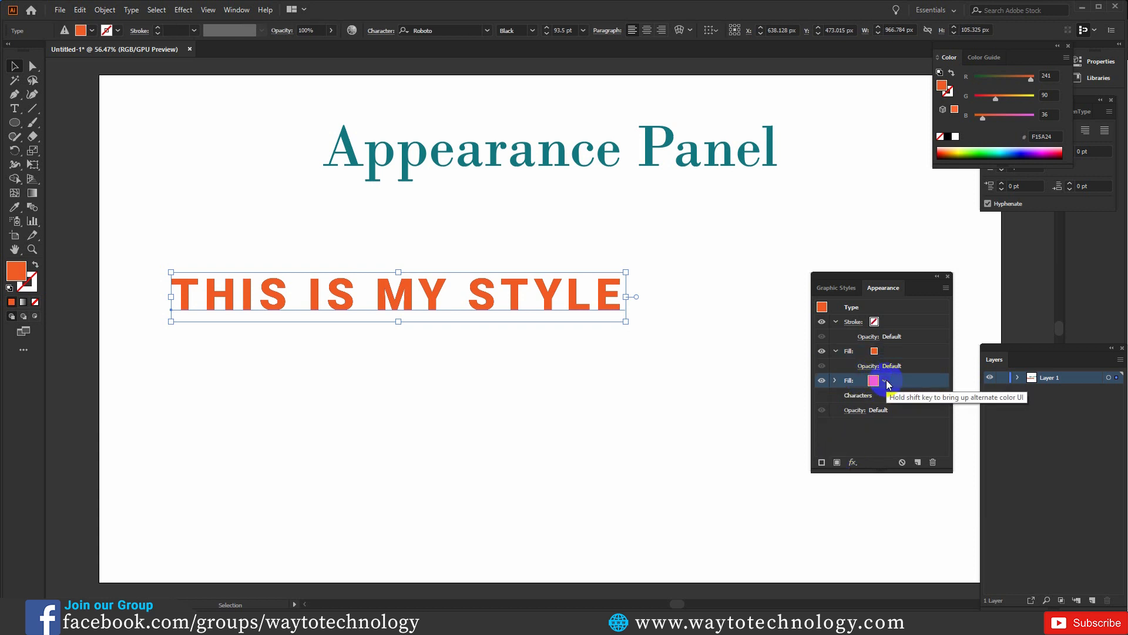
{"action": "left_click", "coordinate": [886, 382]}
{"action": "left_click", "coordinate": [785, 401]}
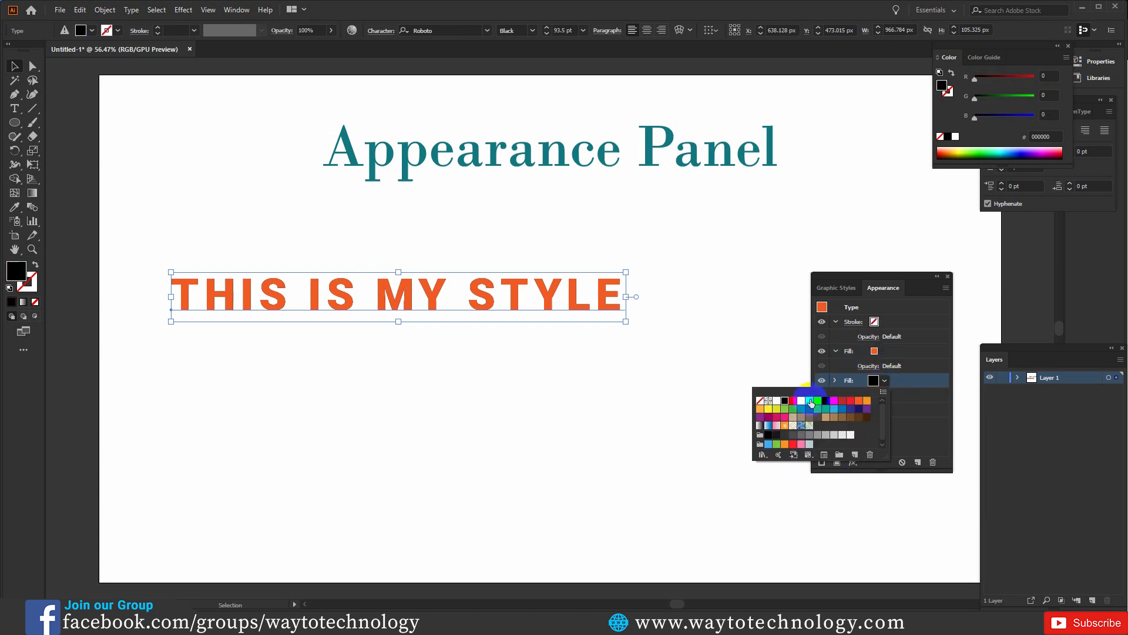
{"action": "left_click", "coordinate": [880, 382]}
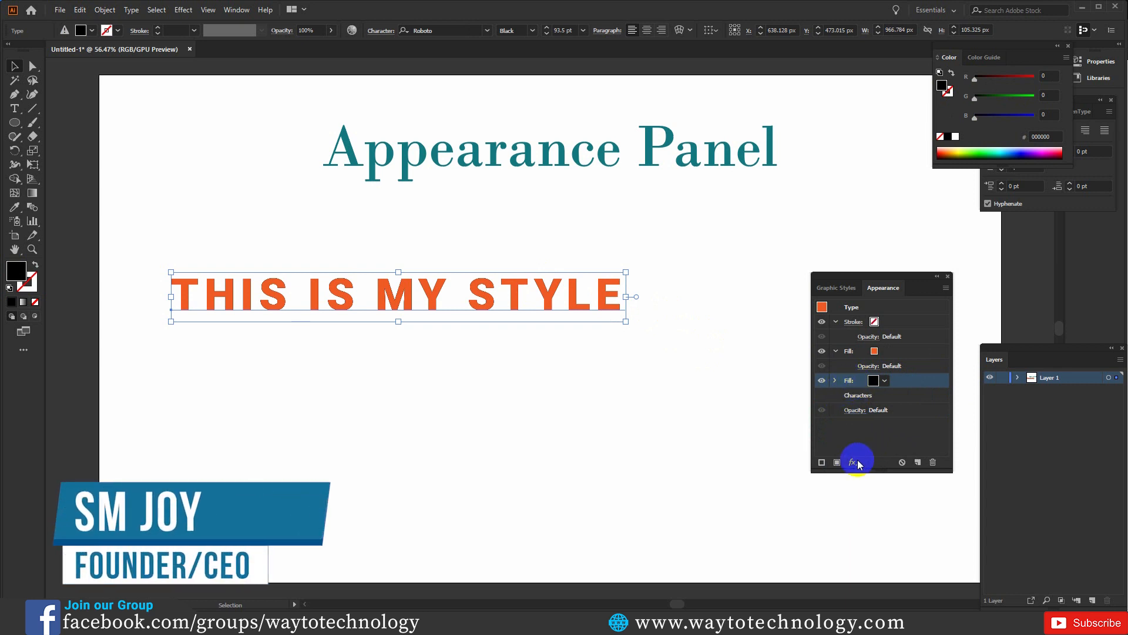
Step: Toggle the visibility of the upper orange fill off and on to inspect the black fill beneath it
{"action": "left_click", "coordinate": [882, 353]}
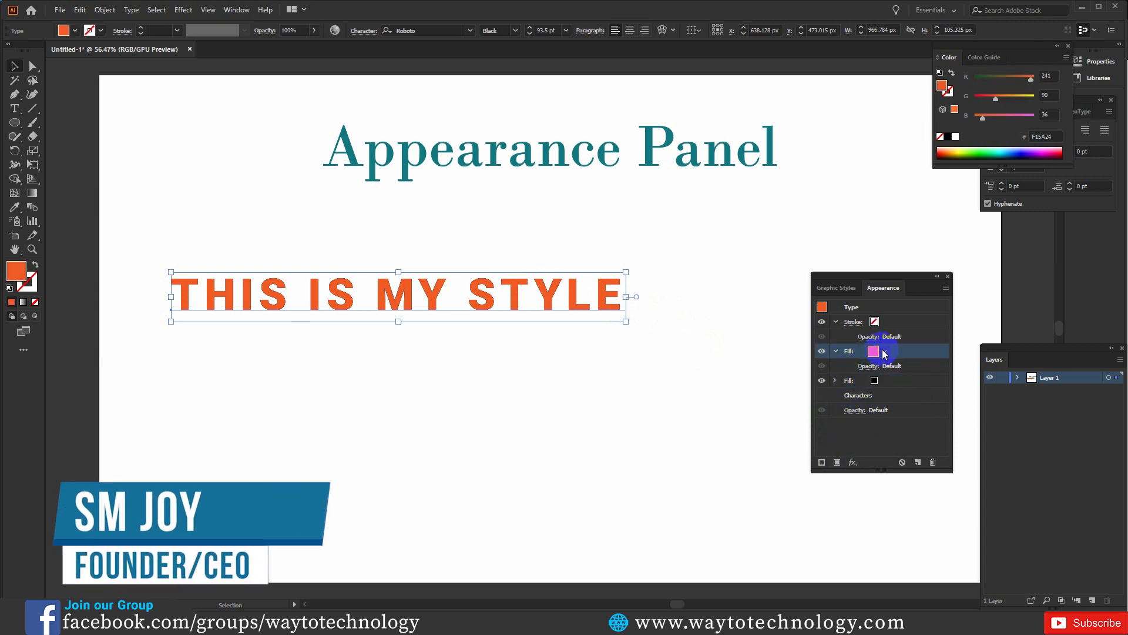
{"action": "left_click", "coordinate": [875, 353]}
{"action": "left_click", "coordinate": [872, 353]}
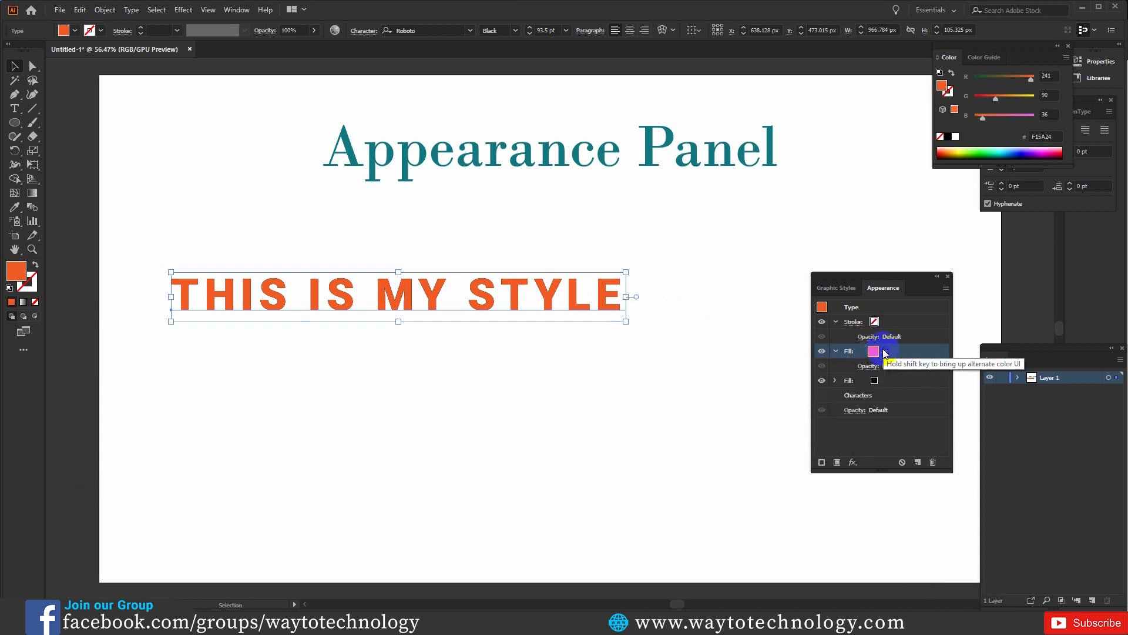
{"action": "left_click", "coordinate": [823, 352]}
{"action": "left_click", "coordinate": [823, 351]}
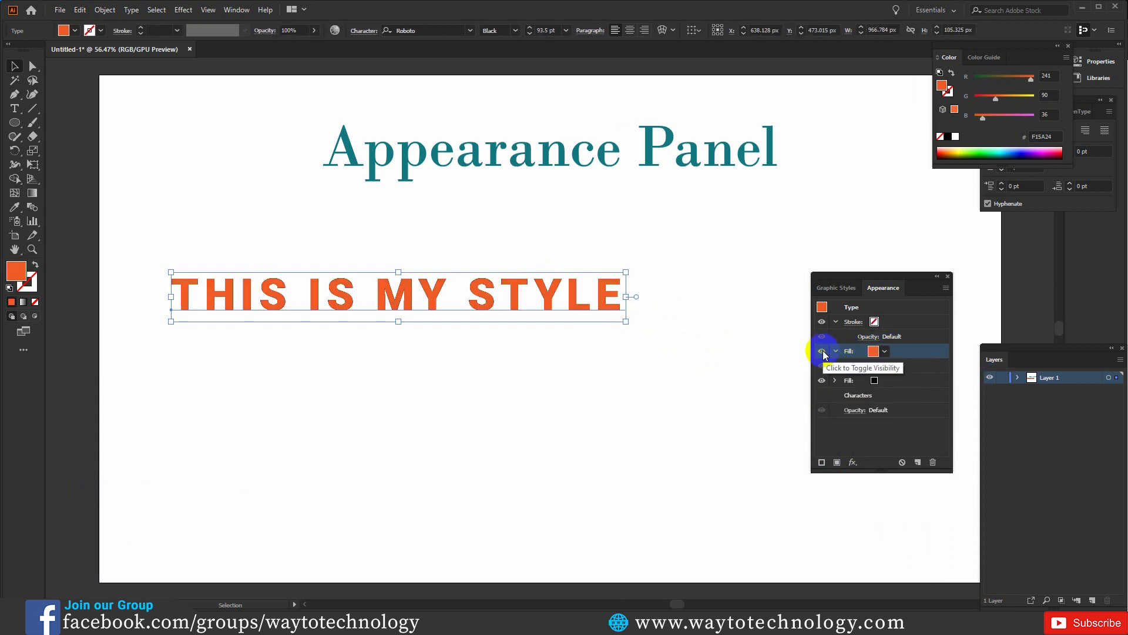
{"action": "left_click", "coordinate": [822, 351]}
{"action": "left_click", "coordinate": [822, 351]}
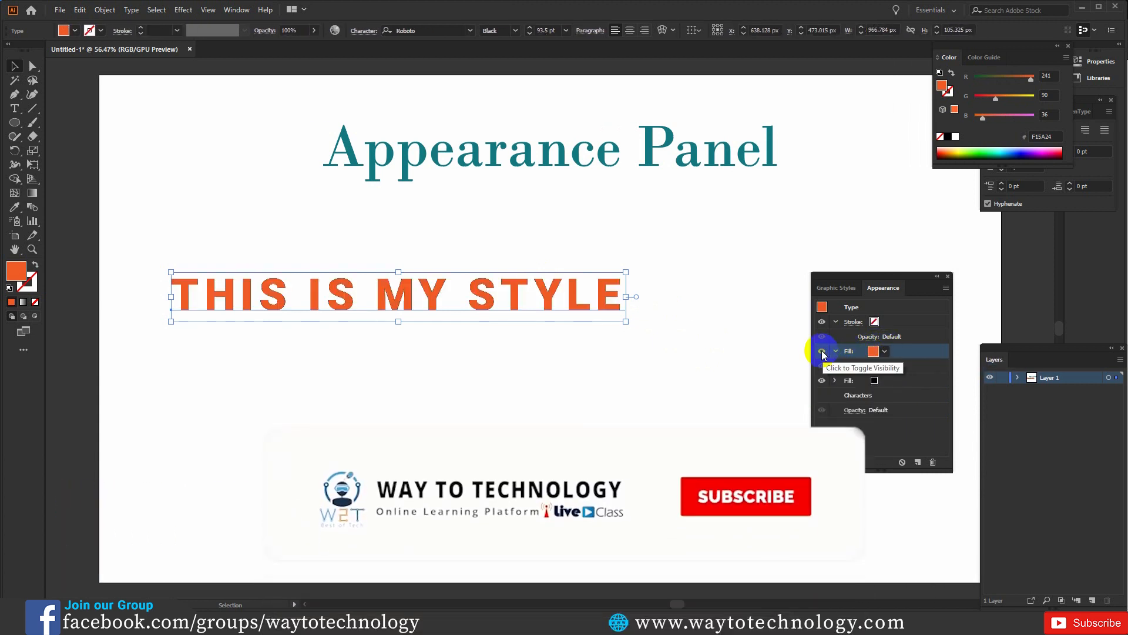
Step: Add a Transform effect with 10 copies to the text's black fill, with the preview on
{"action": "left_click", "coordinate": [874, 379]}
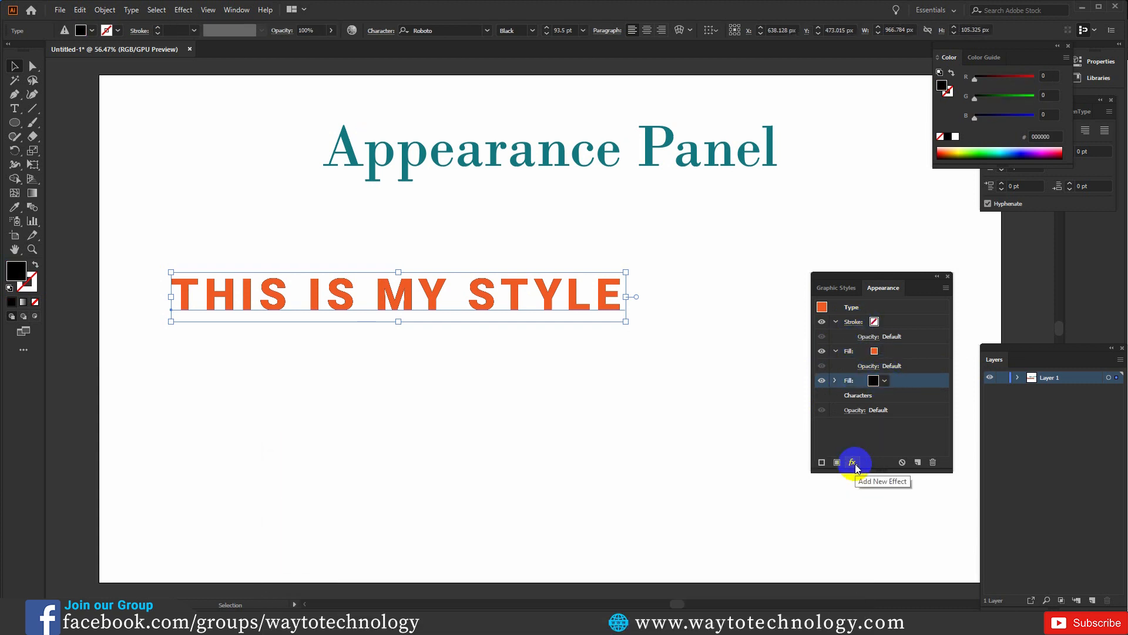
{"action": "left_click", "coordinate": [854, 462]}
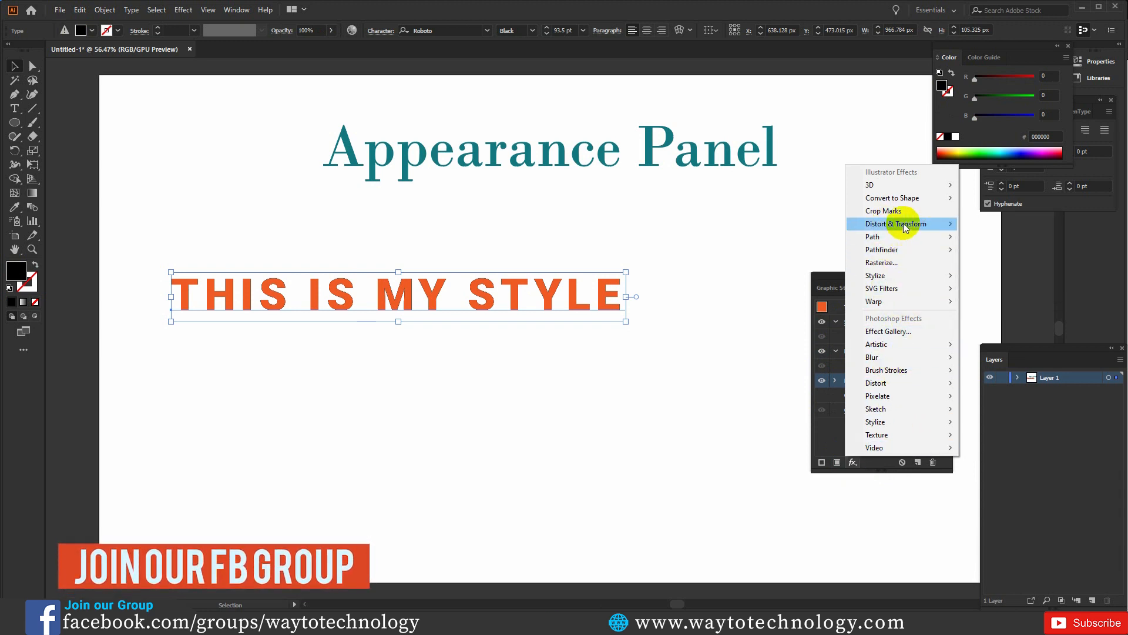
{"action": "mouse_move", "coordinate": [906, 225]}
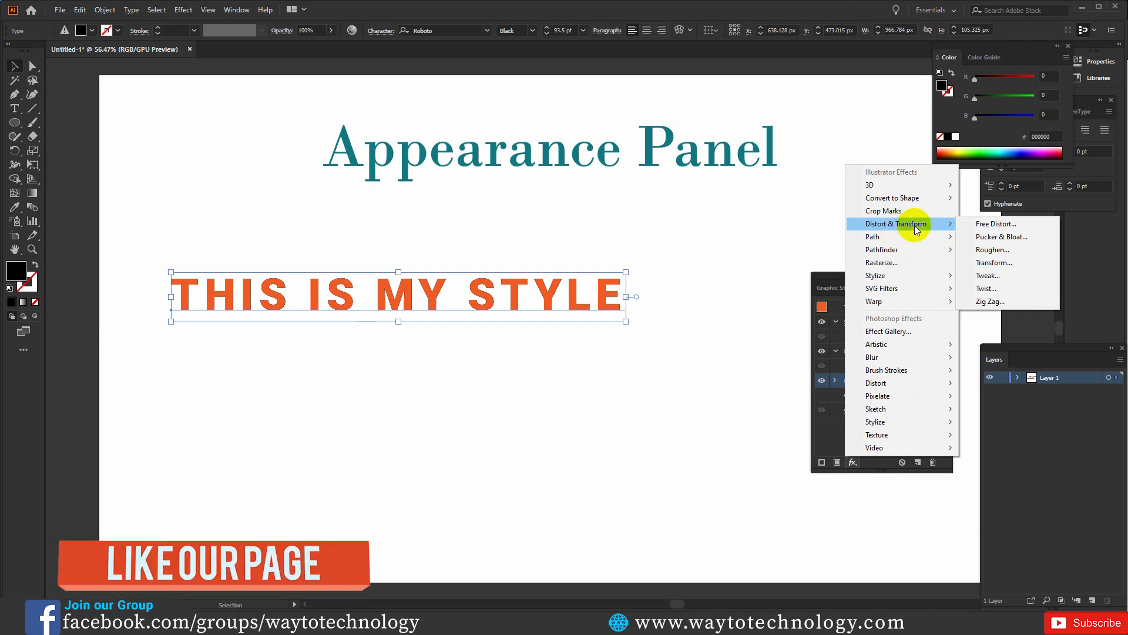
{"action": "left_click", "coordinate": [993, 262]}
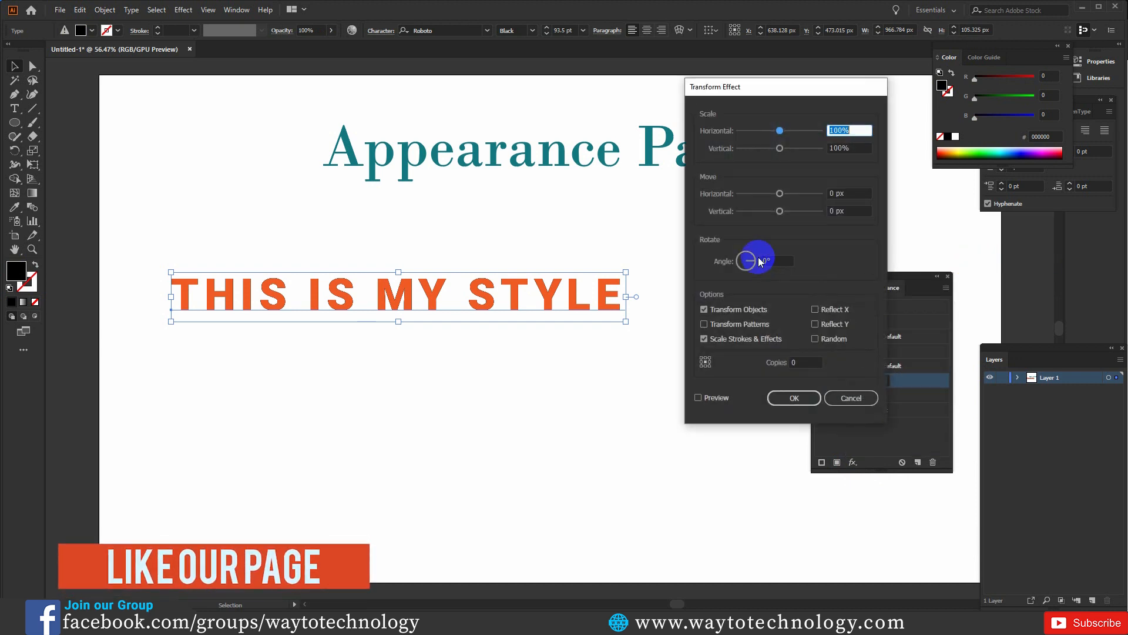
{"action": "left_click", "coordinate": [714, 397]}
{"action": "left_click", "coordinate": [793, 362]}
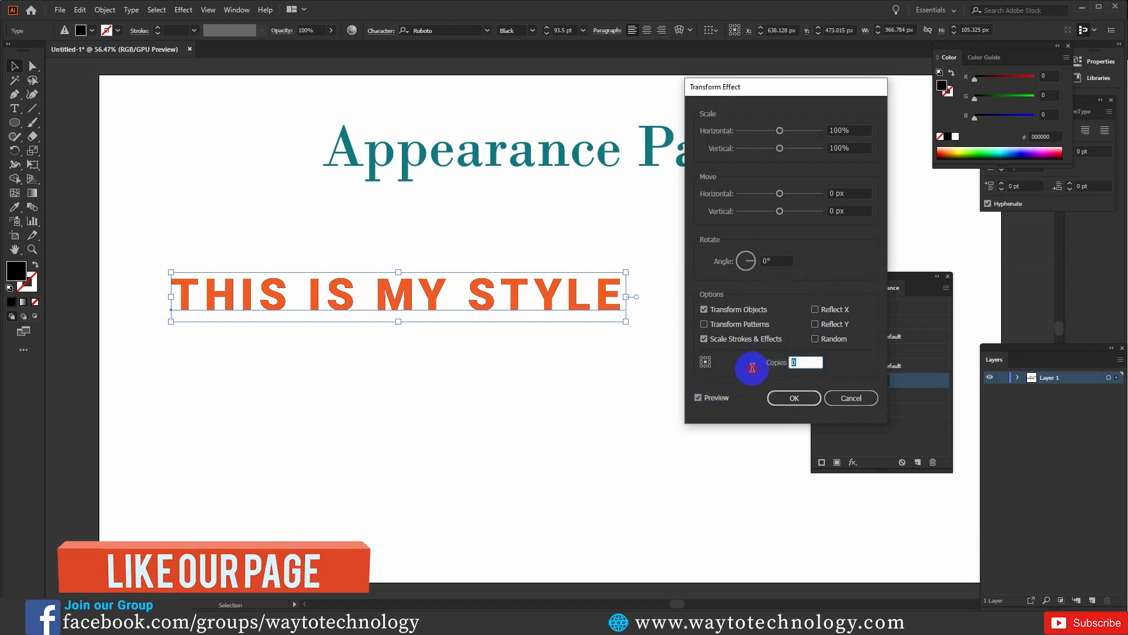
{"action": "type", "text": "10"}
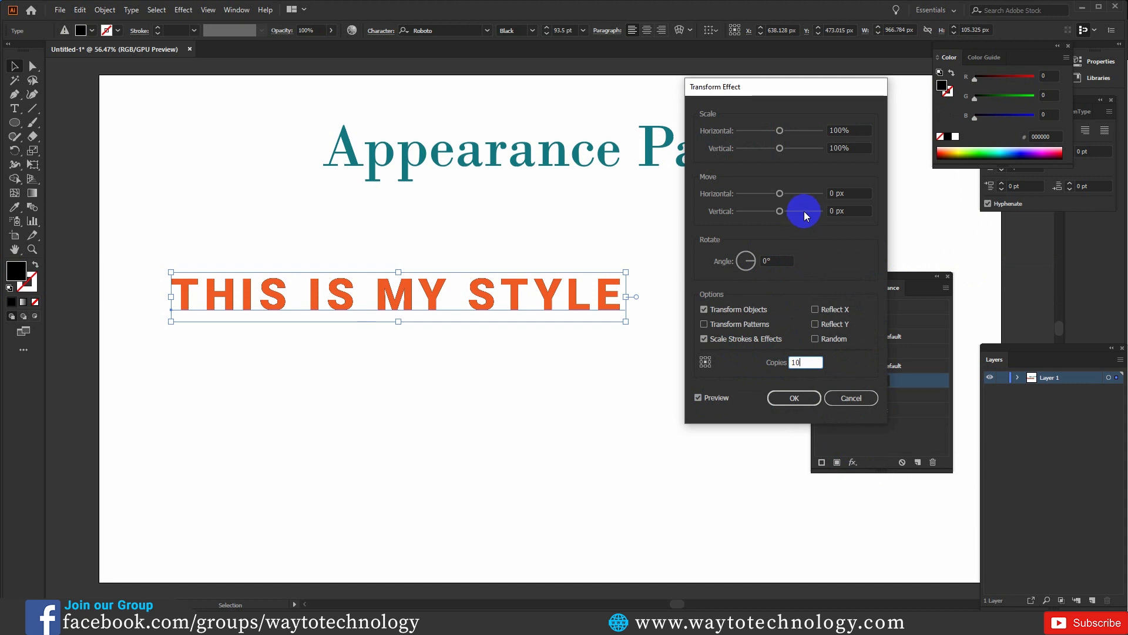
Step: Offset the Transform effect's copies by 1 px horizontally and -1 px vertically
{"action": "left_click", "coordinate": [831, 194]}
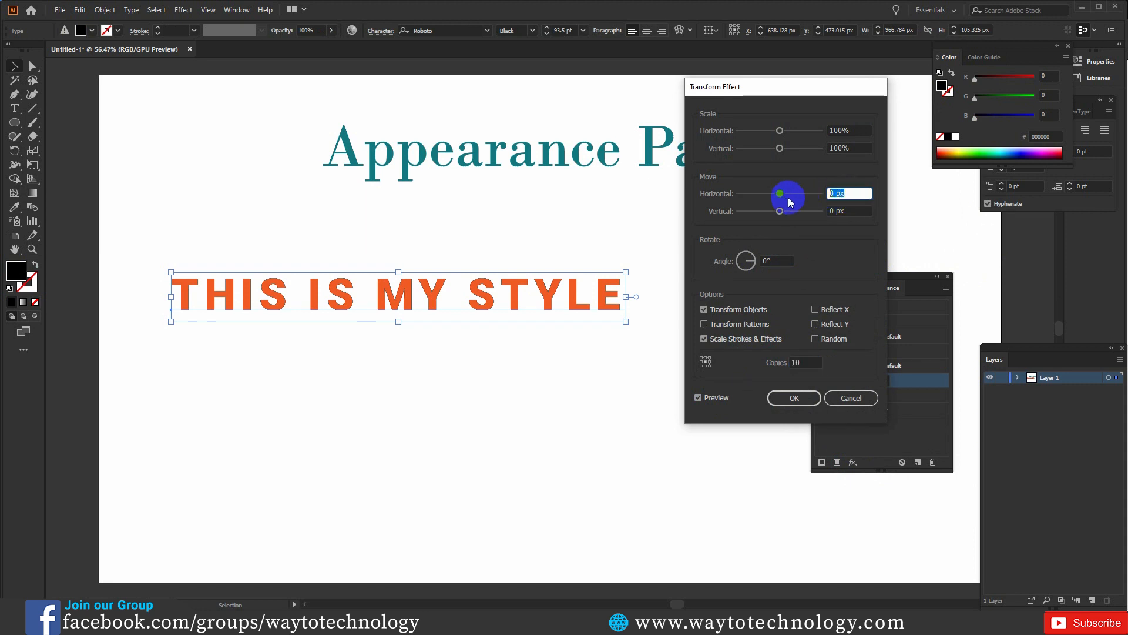
{"action": "key", "text": "Up"}
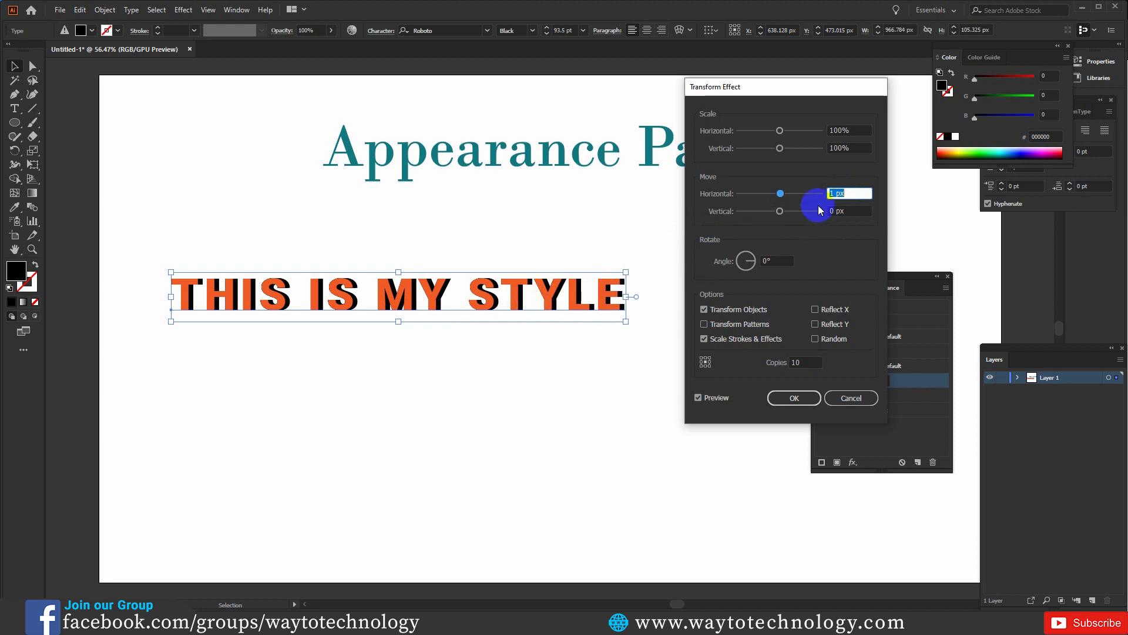
{"action": "key", "text": "Tab"}
{"action": "key", "text": "Down"}
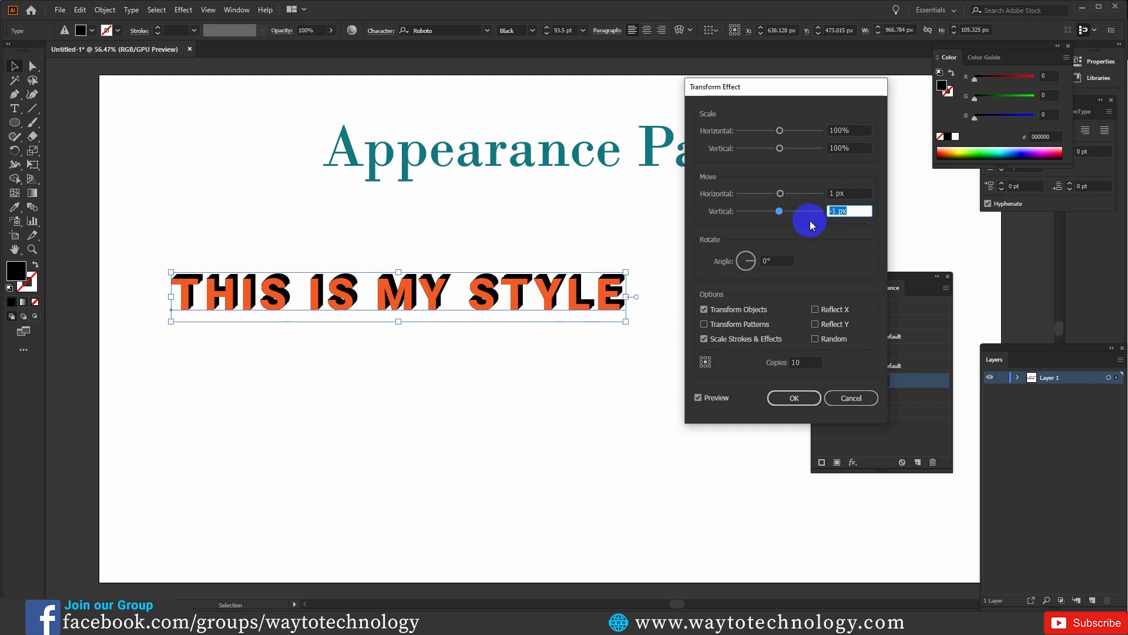
Step: Try stronger vertical offsets for the copies, as far as -7 px, and return to -1 px
{"action": "key", "text": "Down"}
{"action": "key", "text": "Down"}
{"action": "key", "text": "Down"}
{"action": "key", "text": "Down"}
{"action": "key", "text": "Down"}
{"action": "key", "text": "Down"}
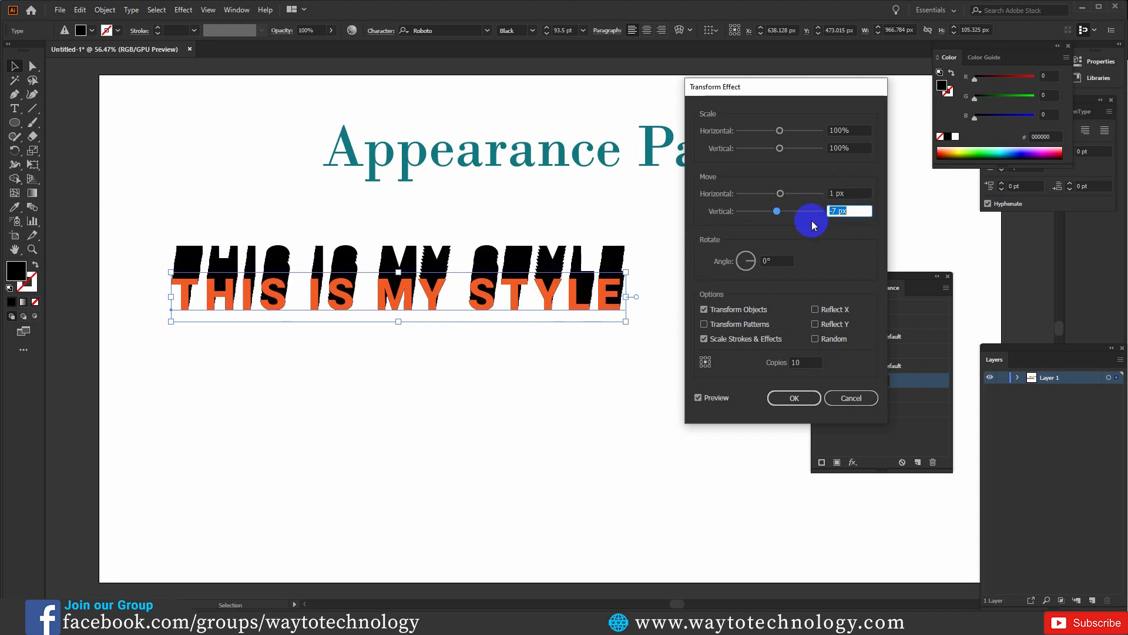
{"action": "key", "text": "Up"}
{"action": "key", "text": "Up"}
{"action": "key", "text": "Up"}
{"action": "key", "text": "Up"}
{"action": "key", "text": "Up"}
{"action": "key", "text": "Up"}
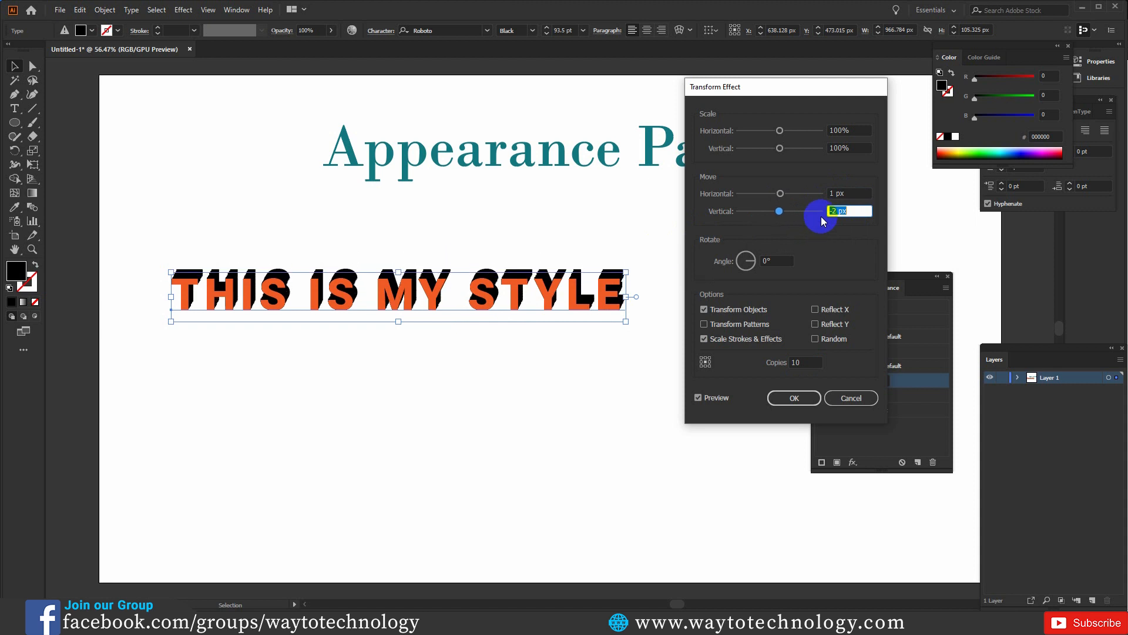
{"action": "left_click", "coordinate": [842, 210]}
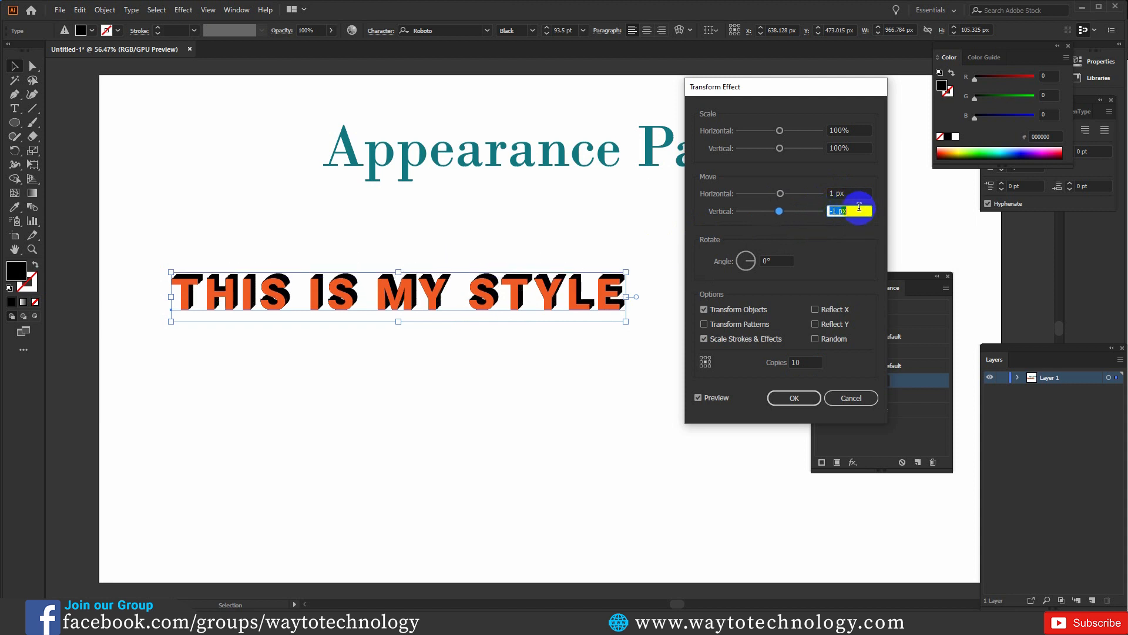
Step: Try vertical offsets around 0 px to compare the depth direction, and return to -1 px
{"action": "left_click", "coordinate": [846, 193]}
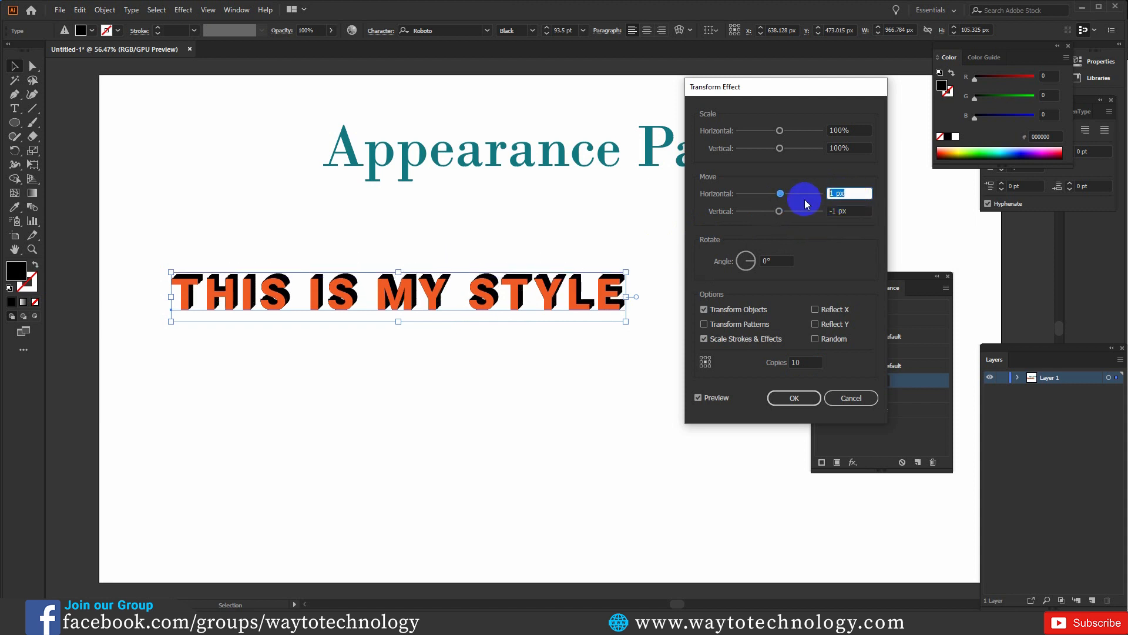
{"action": "left_click", "coordinate": [856, 211]}
{"action": "key", "text": "Up"}
{"action": "key", "text": "Up"}
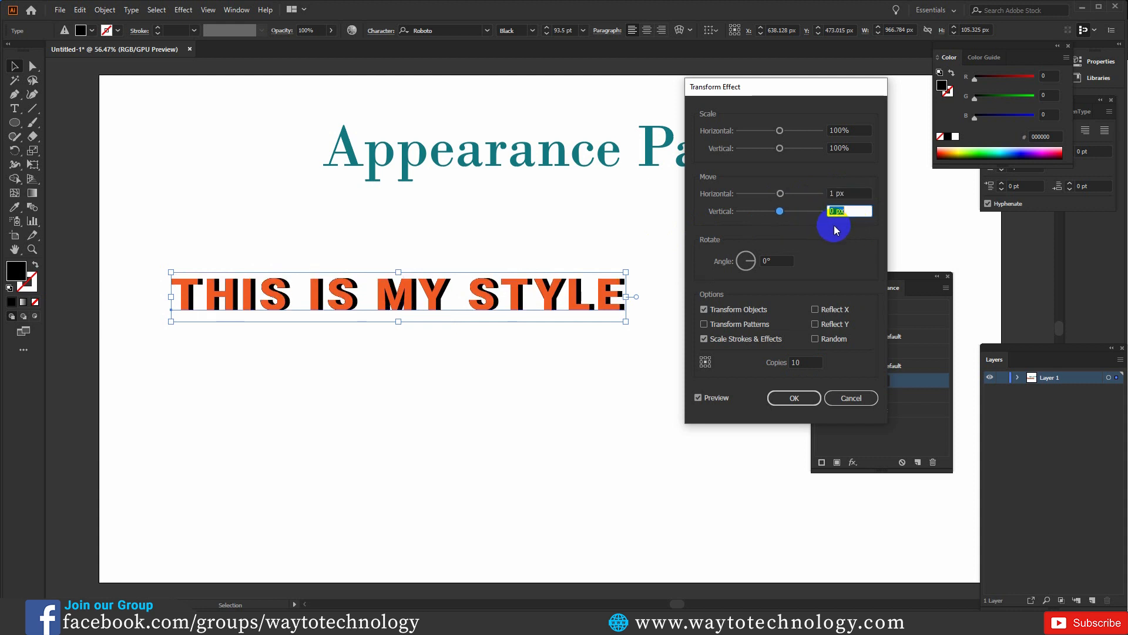
{"action": "key", "text": "Down"}
{"action": "key", "text": "Down"}
{"action": "key", "text": "Up"}
{"action": "key", "text": "Up"}
{"action": "key", "text": "Up"}
{"action": "key", "text": "Down"}
{"action": "key", "text": "Down"}
{"action": "key", "text": "Down"}
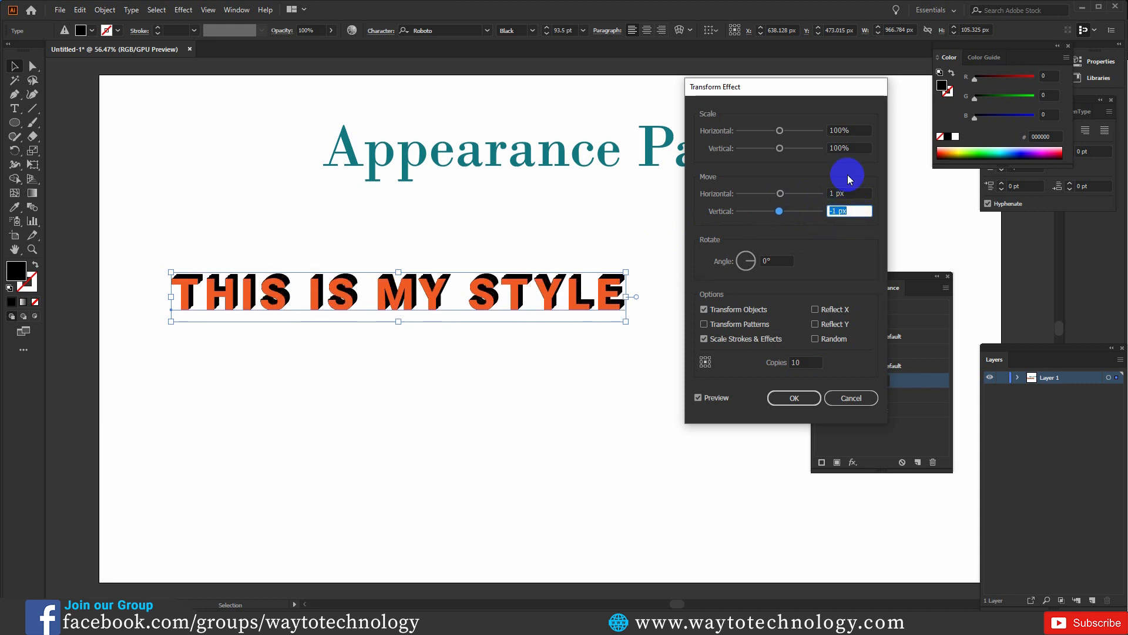
Step: Try a much higher number of copies in the Transform effect and bring it back to 10
{"action": "double_click", "coordinate": [797, 363]}
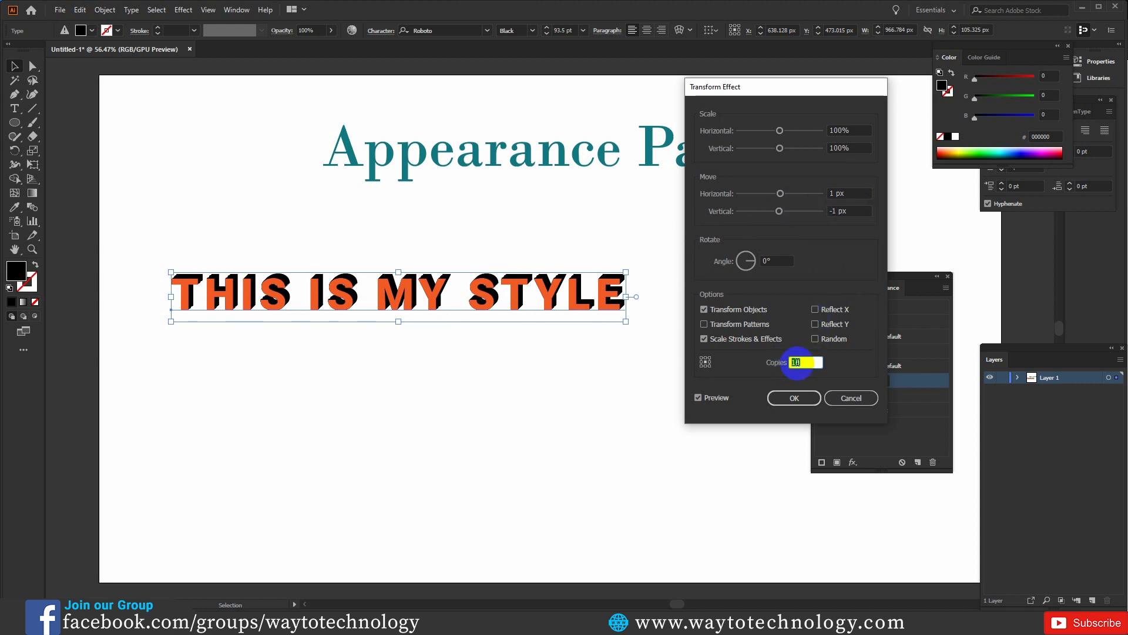
{"action": "key", "text": "Up"}
{"action": "key", "text": "Up"}
{"action": "key", "text": "Up"}
{"action": "key", "text": "Up"}
{"action": "key", "text": "Up"}
{"action": "key", "text": "Up"}
{"action": "key", "text": "Up"}
{"action": "key", "text": "Up"}
{"action": "key", "text": "Up"}
{"action": "key", "text": "Up"}
{"action": "key", "text": "Up"}
{"action": "key", "text": "Up"}
{"action": "key", "text": "Up"}
{"action": "key", "text": "Up"}
{"action": "key", "text": "Up"}
{"action": "key", "text": "Up"}
{"action": "key", "text": "Up"}
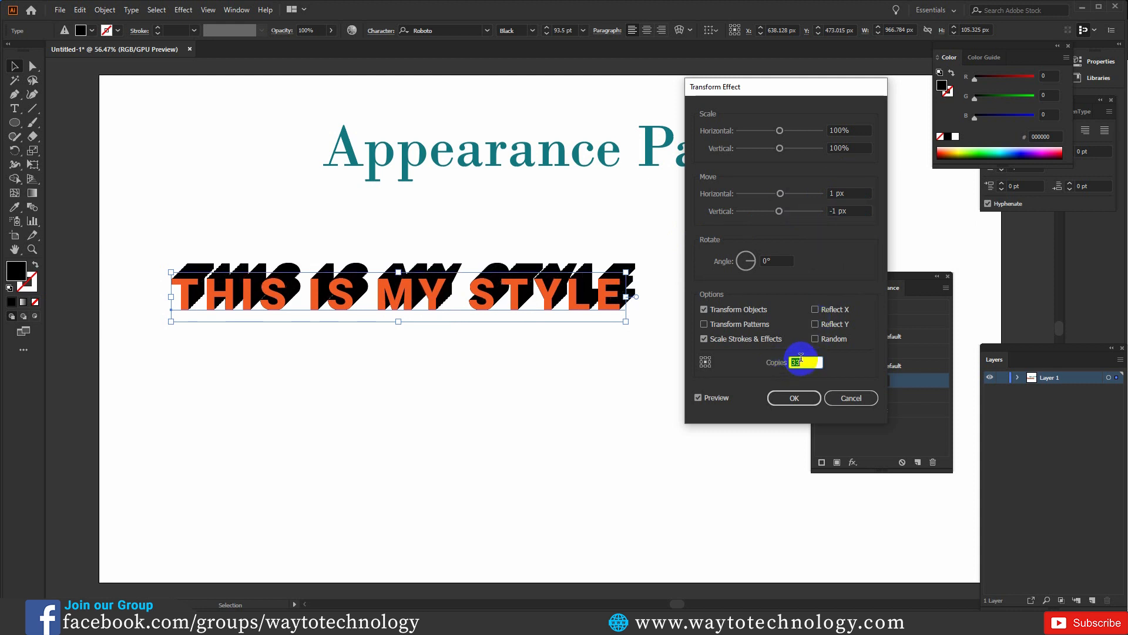
{"action": "key", "text": "Down"}
{"action": "key", "text": "Down"}
{"action": "key", "text": "Down"}
{"action": "key", "text": "Down"}
{"action": "key", "text": "Down"}
{"action": "key", "text": "Down"}
{"action": "key", "text": "Down"}
{"action": "key", "text": "Down"}
{"action": "key", "text": "Down"}
{"action": "key", "text": "Down"}
{"action": "key", "text": "Down"}
{"action": "key", "text": "Down"}
{"action": "key", "text": "Down"}
{"action": "key", "text": "Down"}
{"action": "key", "text": "Down"}
{"action": "key", "text": "Down"}
{"action": "key", "text": "Down"}
{"action": "key", "text": "Down"}
{"action": "key", "text": "Down"}
{"action": "key", "text": "Down"}
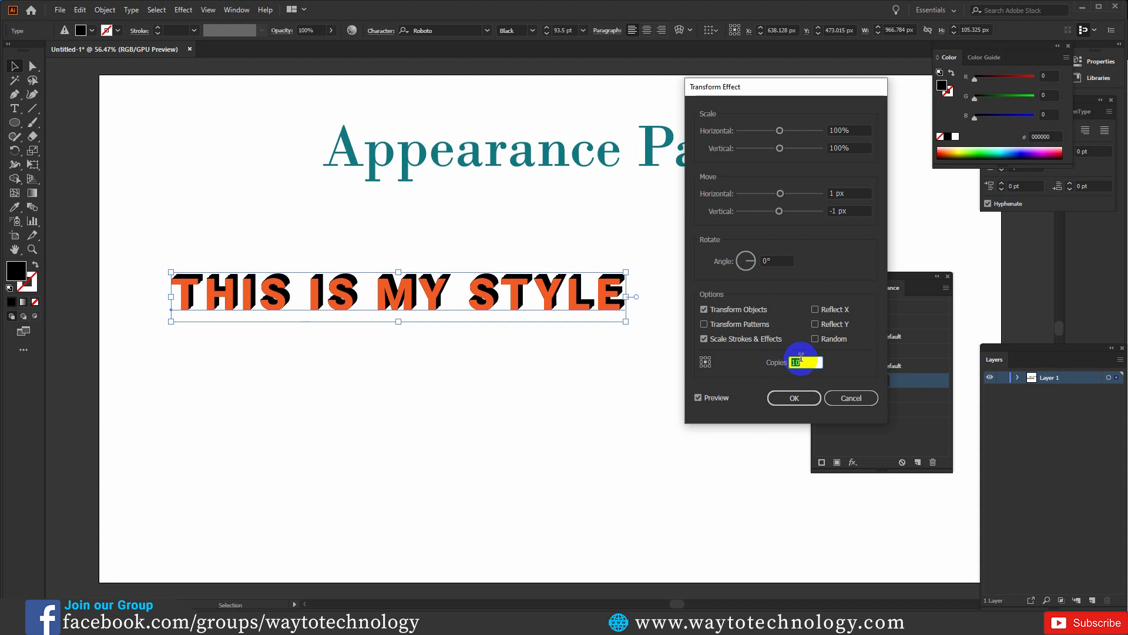
Step: Try fewer copies, restore the number of copies to 10, and apply the Transform effect
{"action": "key", "text": "Down"}
{"action": "key", "text": "Down"}
{"action": "key", "text": "Down"}
{"action": "key", "text": "Down"}
{"action": "key", "text": "Down"}
{"action": "key", "text": "Down"}
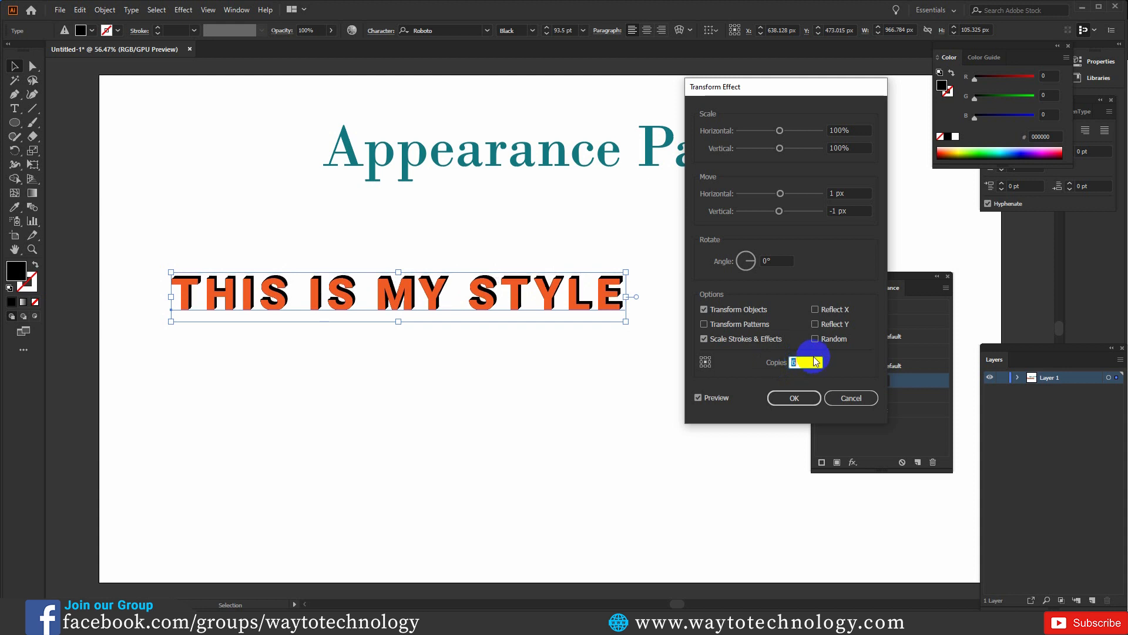
{"action": "key", "text": "Down"}
{"action": "key", "text": "Up"}
{"action": "key", "text": "Up"}
{"action": "key", "text": "Up"}
{"action": "key", "text": "Up"}
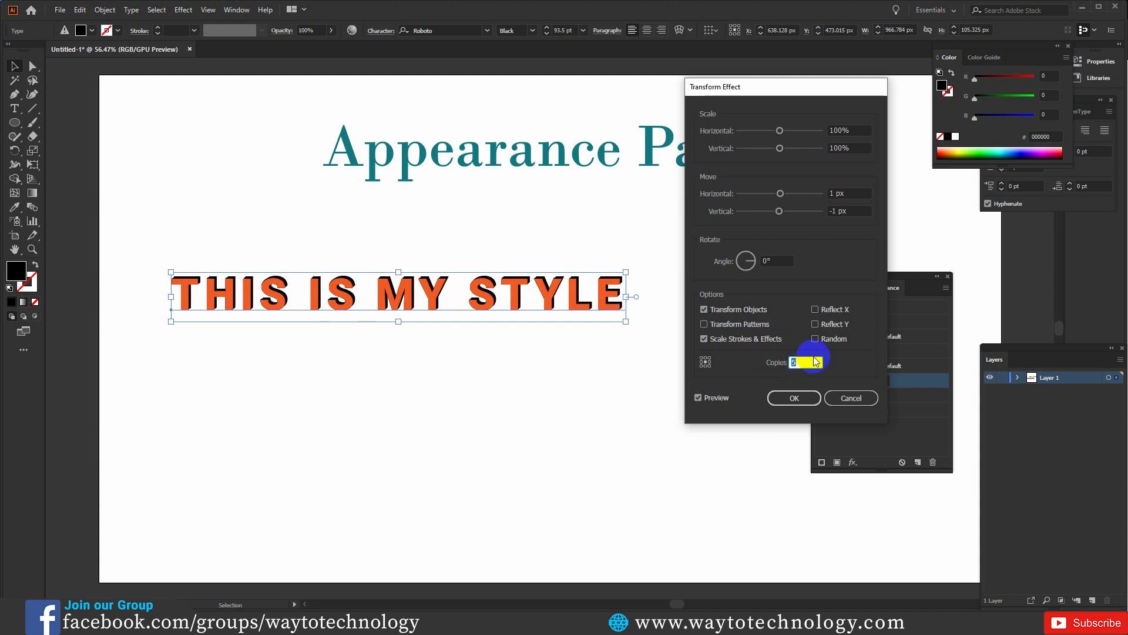
{"action": "key", "text": "Up"}
{"action": "key", "text": "Up"}
{"action": "key", "text": "Up"}
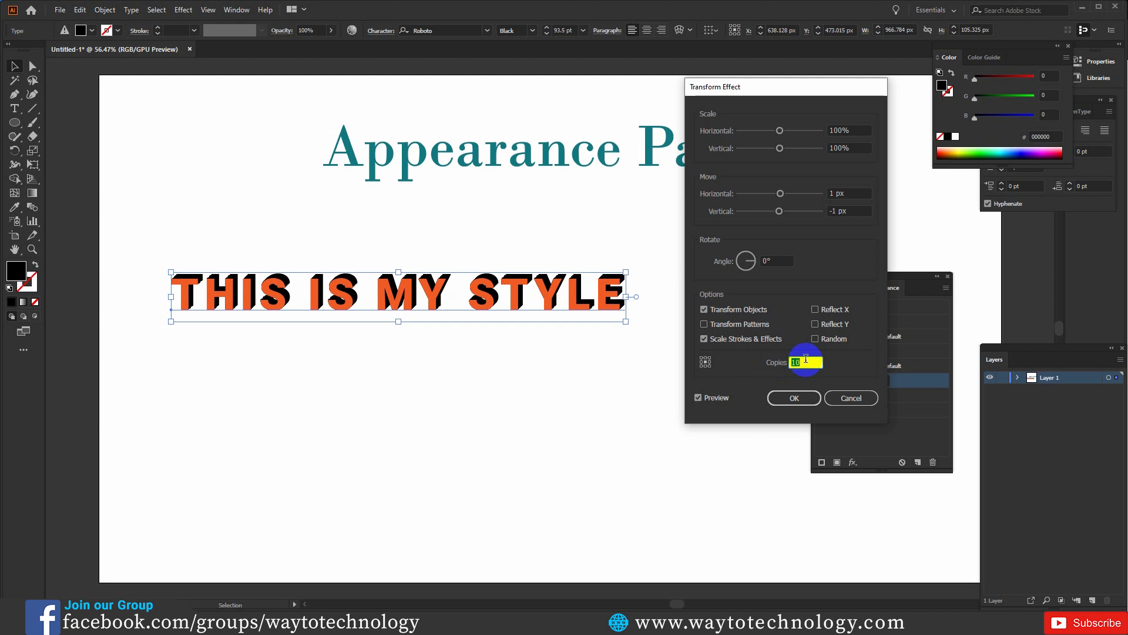
{"action": "left_click", "coordinate": [788, 398]}
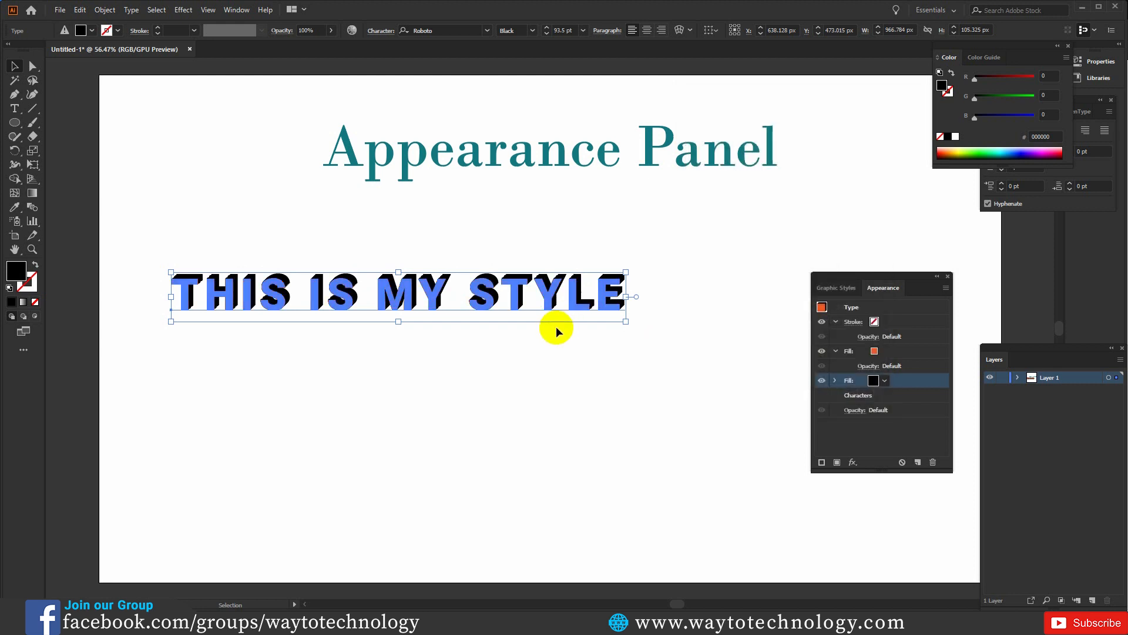
Step: Deselect the text and close the Appearance panel, and reselect the text and reopen the panel
{"action": "left_click", "coordinate": [557, 350]}
{"action": "left_click", "coordinate": [551, 304]}
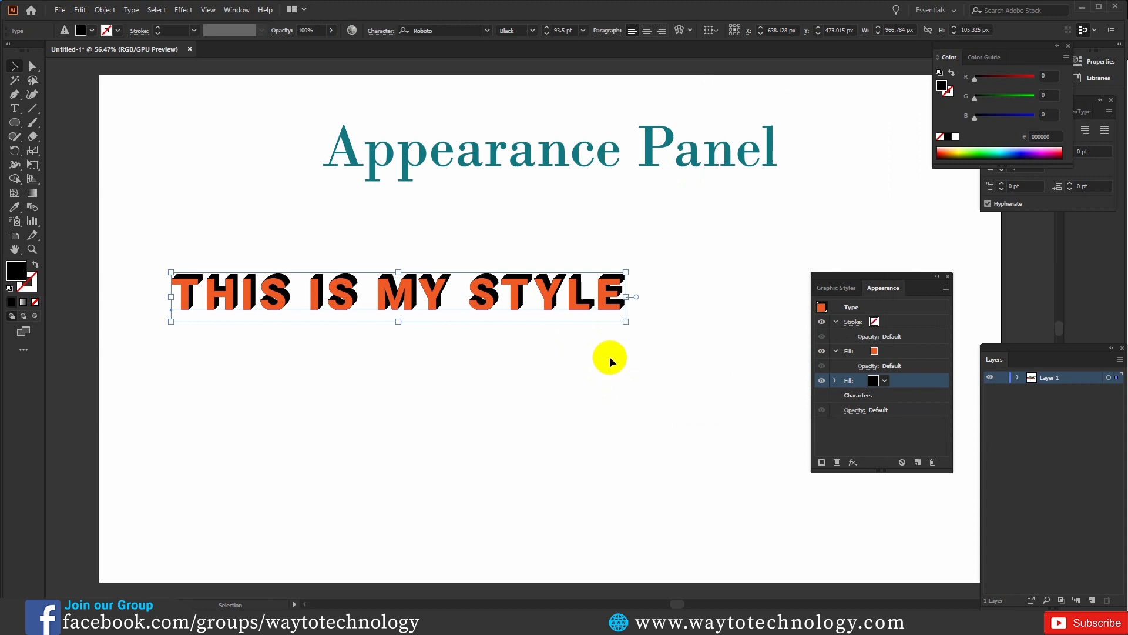
{"action": "left_click", "coordinate": [647, 356]}
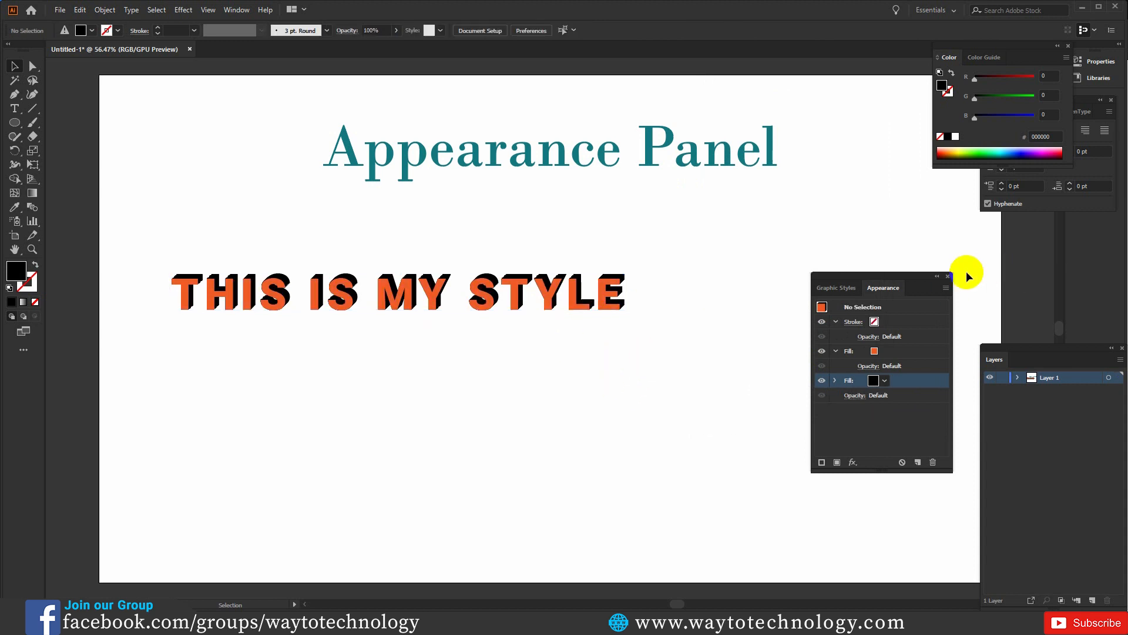
{"action": "left_click", "coordinate": [947, 276]}
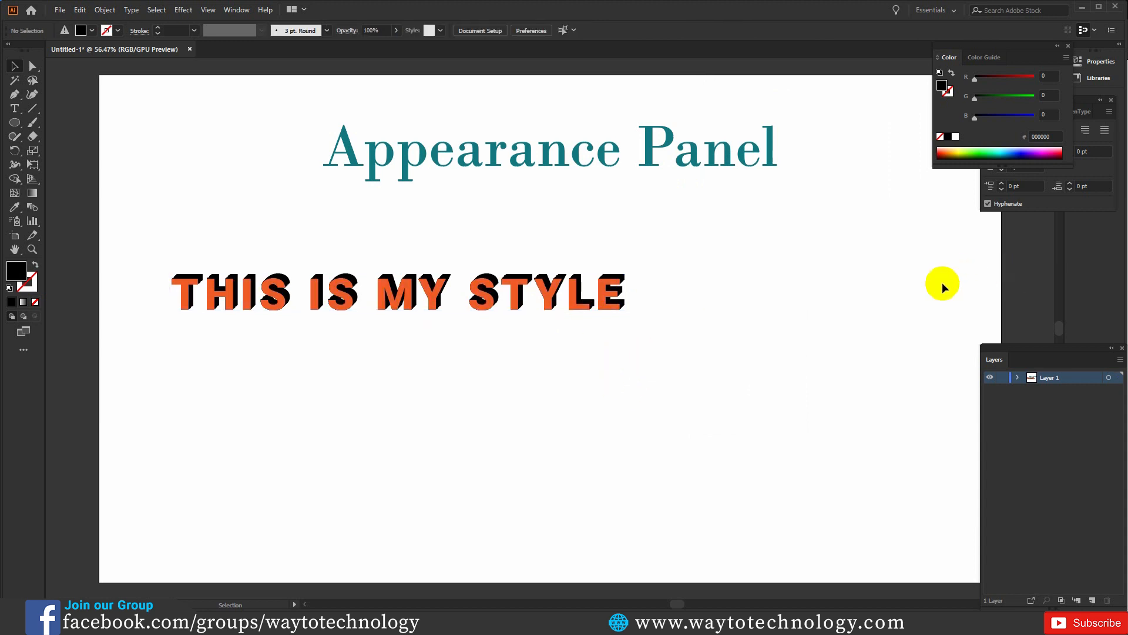
{"action": "left_click", "coordinate": [584, 288]}
{"action": "left_click", "coordinate": [237, 10]}
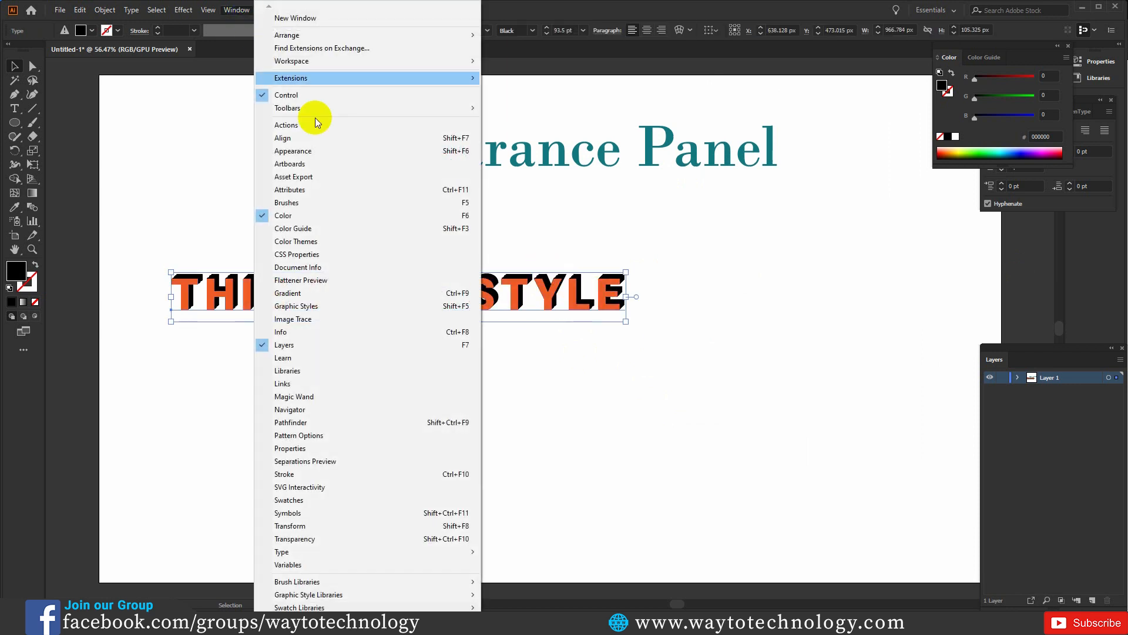
{"action": "left_click", "coordinate": [330, 151]}
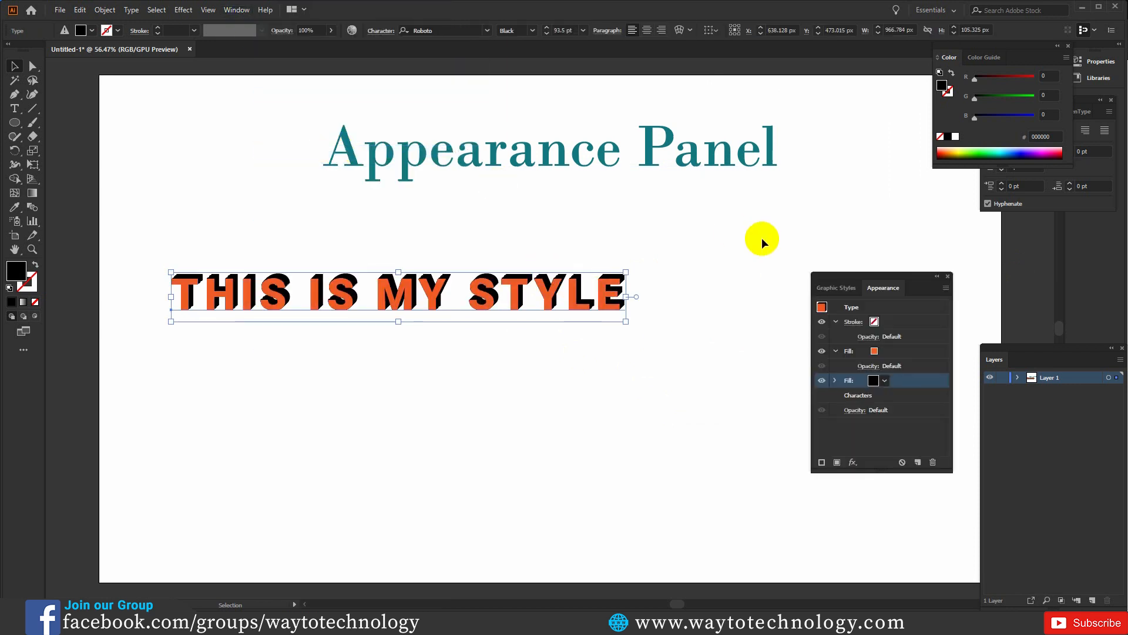
Step: Set the text's upper fill to black, 000000, and its lower fill to orange, F15A24
{"action": "left_click", "coordinate": [886, 352]}
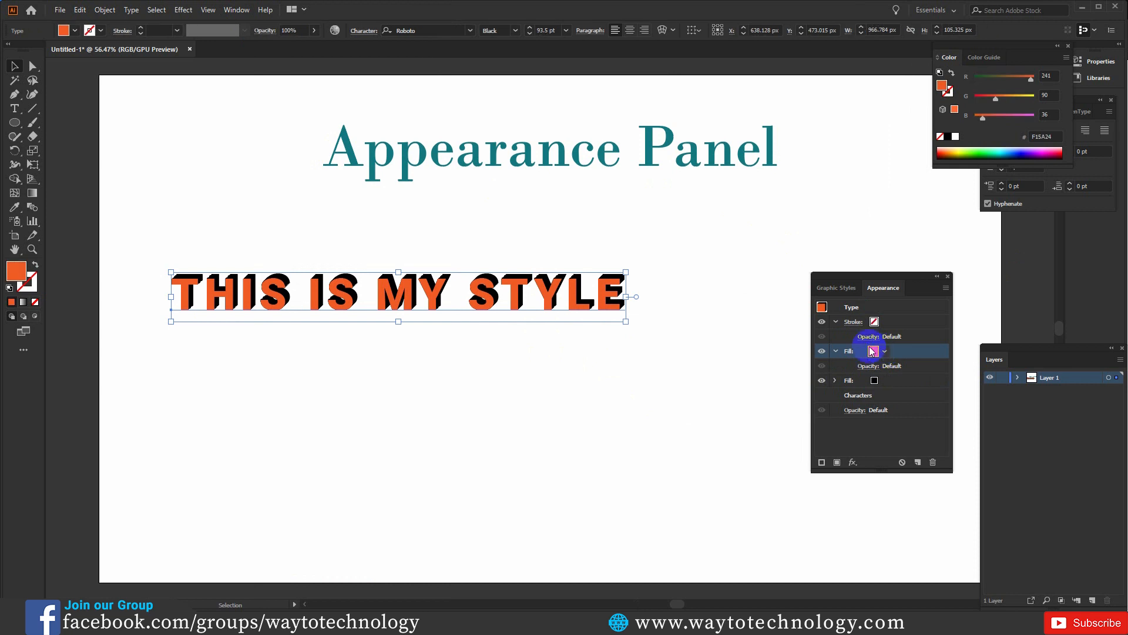
{"action": "left_click", "coordinate": [884, 351]}
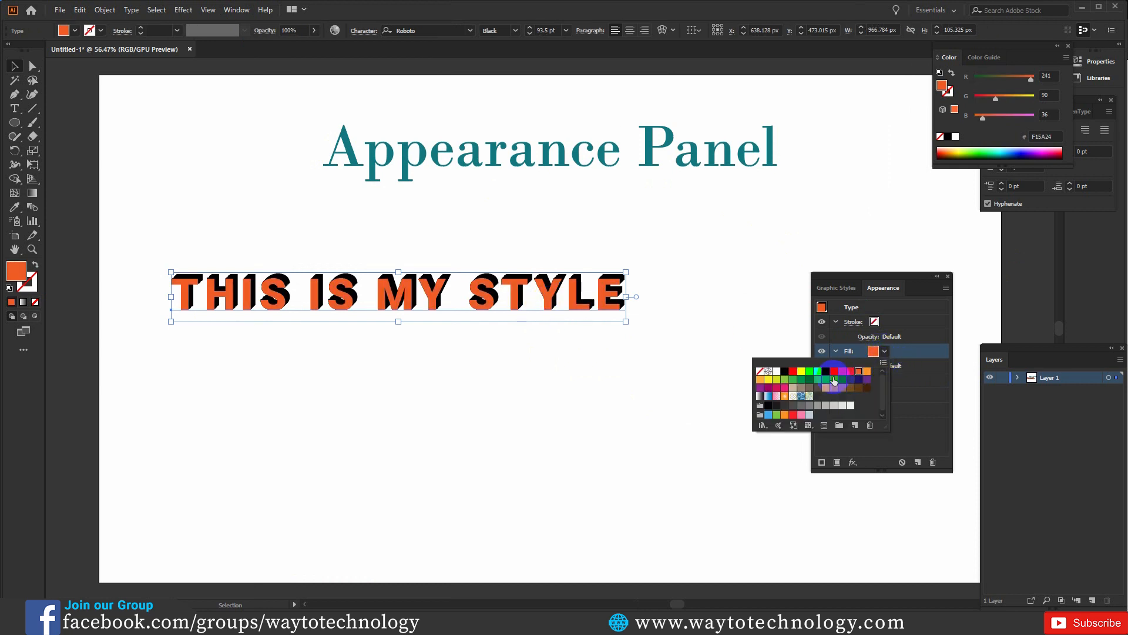
{"action": "left_click", "coordinate": [785, 373]}
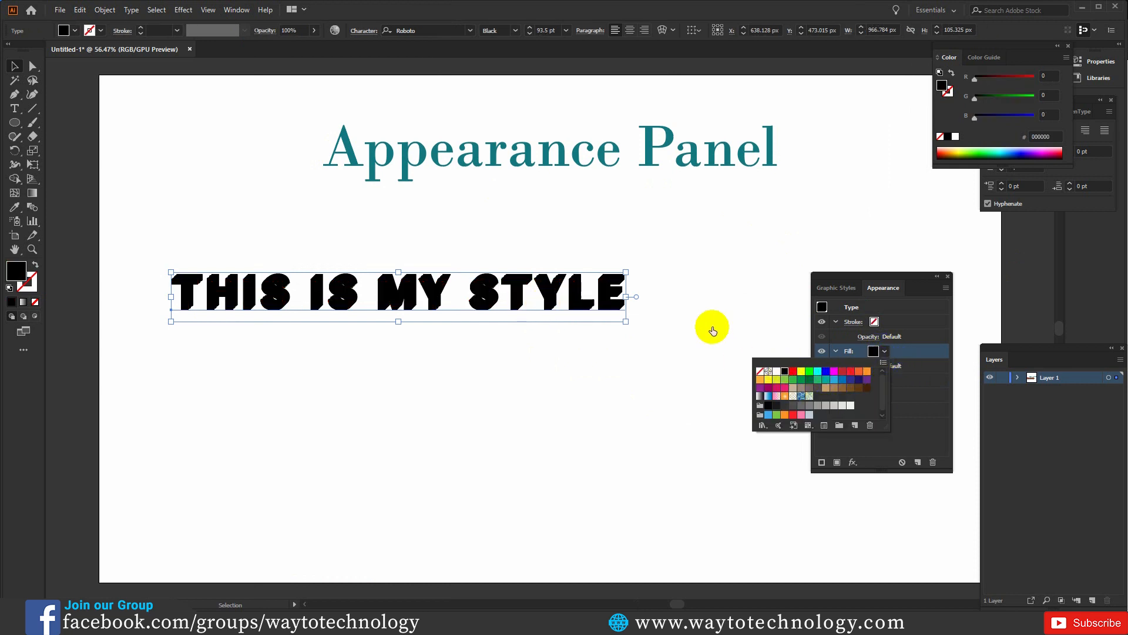
{"action": "left_click", "coordinate": [891, 353]}
{"action": "left_click", "coordinate": [884, 384]}
{"action": "left_click", "coordinate": [884, 381]}
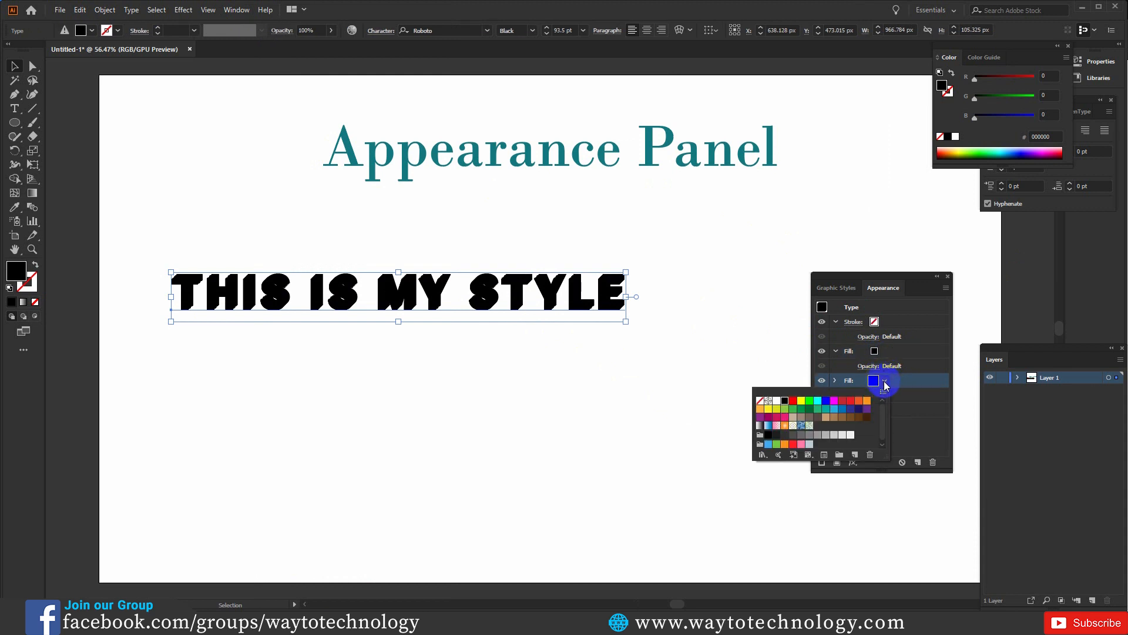
{"action": "left_click", "coordinate": [859, 402]}
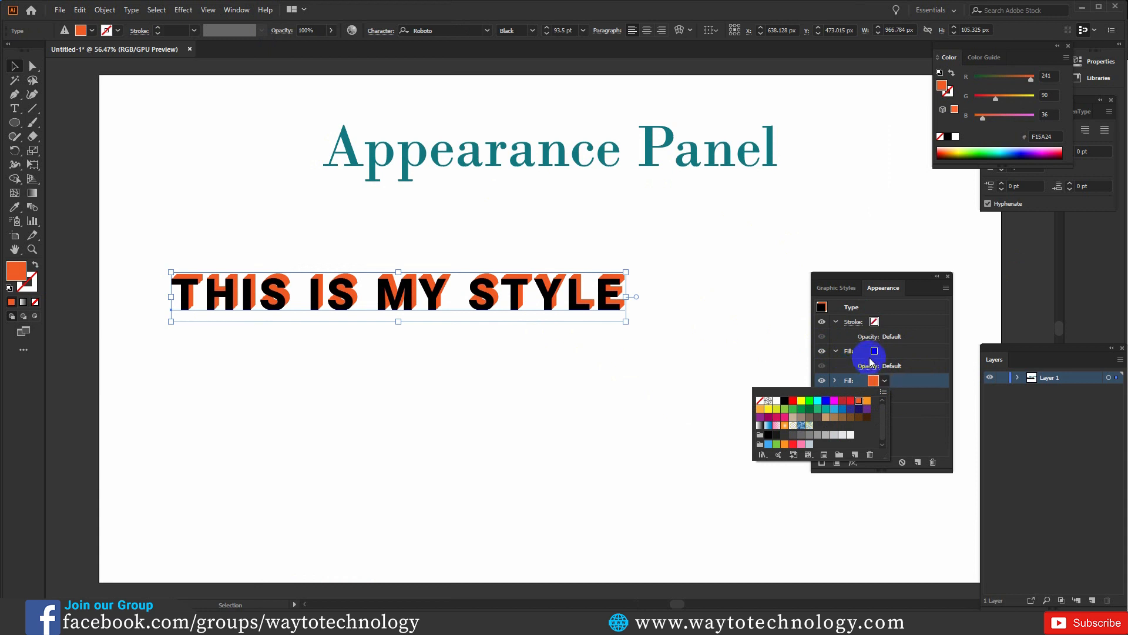
Step: Move the orange fill above the black fill in the stacking order, and return it beneath
{"action": "left_click", "coordinate": [908, 385]}
{"action": "left_click_drag", "start_coordinate": [904, 385], "coordinate": [902, 349]}
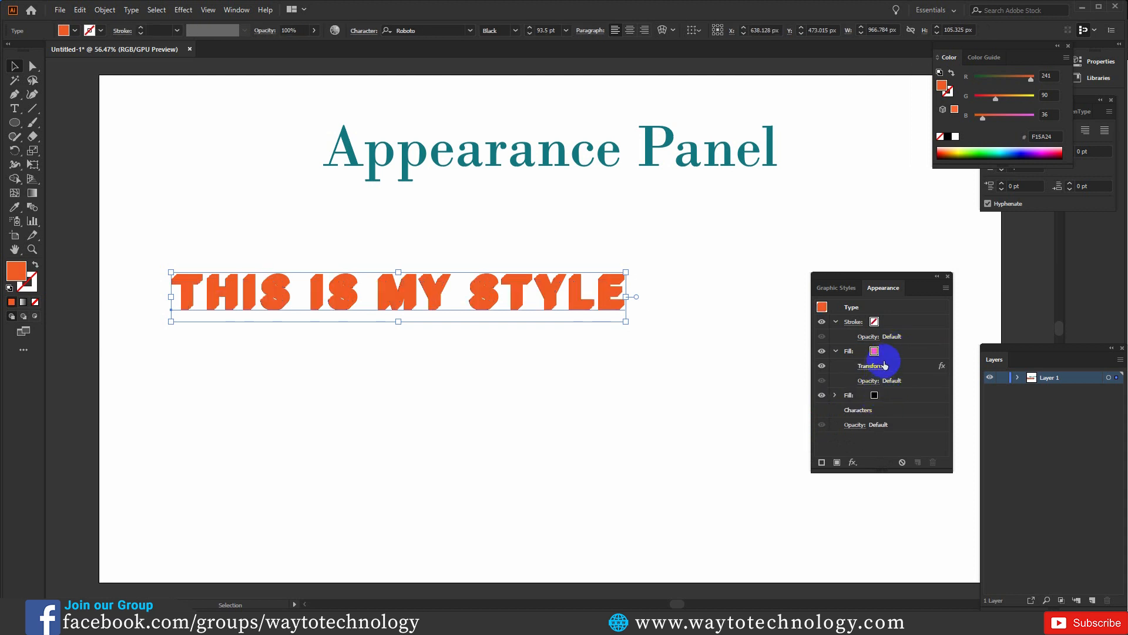
{"action": "left_click_drag", "start_coordinate": [894, 353], "coordinate": [890, 406]}
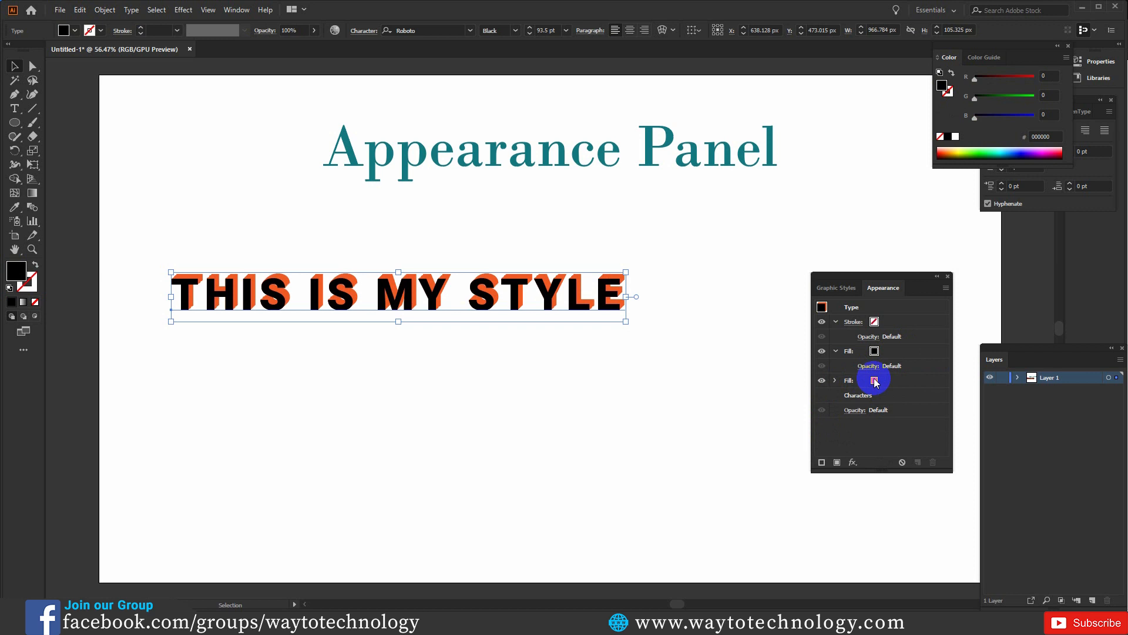
Step: Give the text's stroke a yellow color, FFFF00
{"action": "left_click", "coordinate": [874, 322]}
{"action": "left_click", "coordinate": [878, 324]}
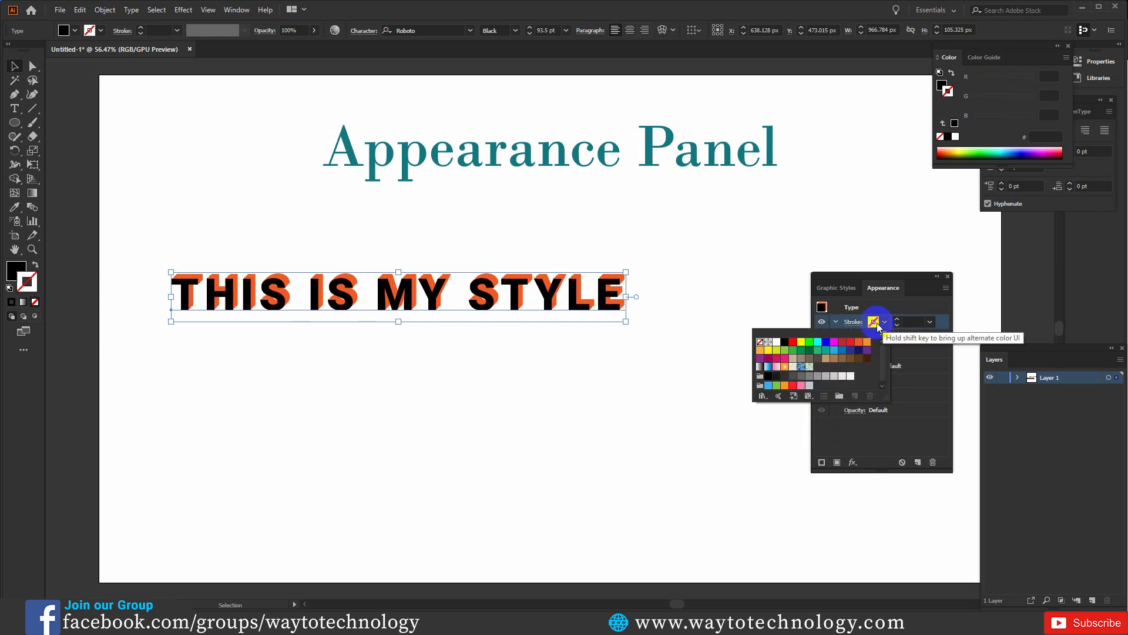
{"action": "left_click", "coordinate": [802, 343]}
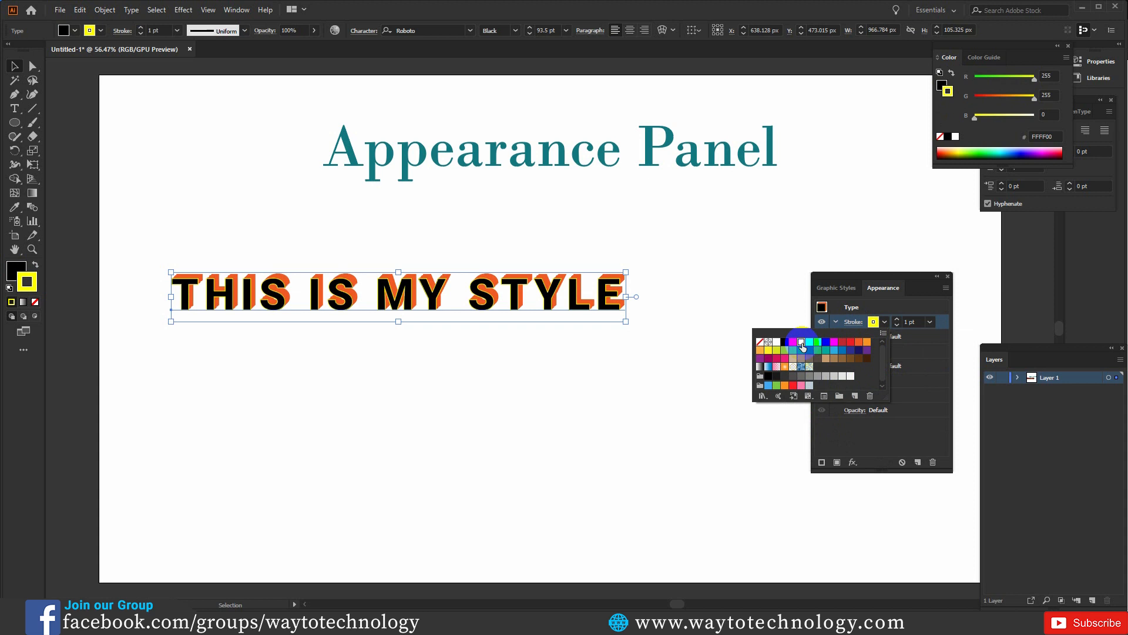
Step: Try heavier weights for the yellow stroke and bring it back to 1 pt
{"action": "left_click", "coordinate": [898, 320]}
{"action": "left_click", "coordinate": [897, 320]}
{"action": "left_click", "coordinate": [897, 320]}
{"action": "left_click", "coordinate": [897, 320]}
{"action": "left_click", "coordinate": [897, 320]}
{"action": "left_click", "coordinate": [896, 325]}
{"action": "left_click", "coordinate": [897, 325]}
{"action": "left_click", "coordinate": [897, 325]}
{"action": "left_click", "coordinate": [897, 325]}
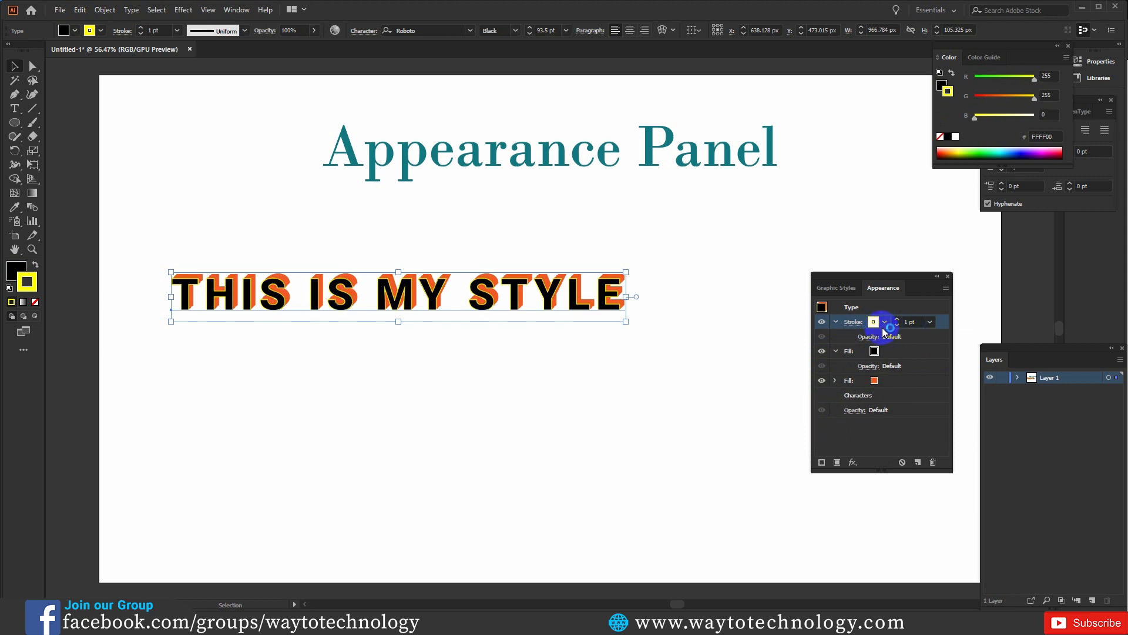
Step: Make the yellow stroke a dashed line and hide the stroke's visibility
{"action": "left_click", "coordinate": [850, 325]}
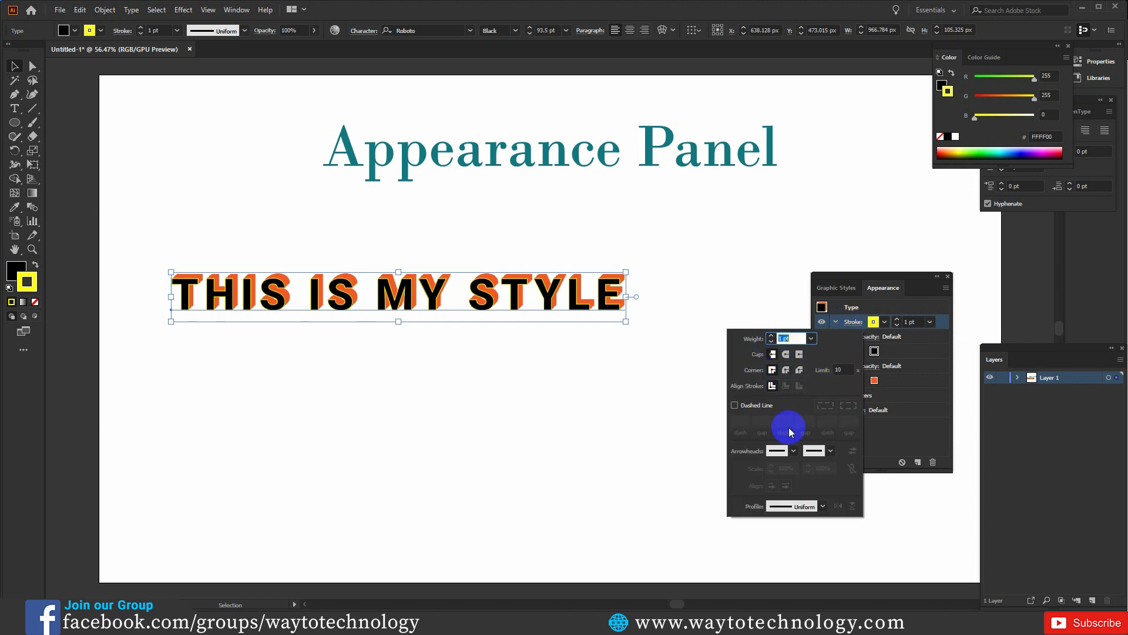
{"action": "left_click", "coordinate": [735, 406]}
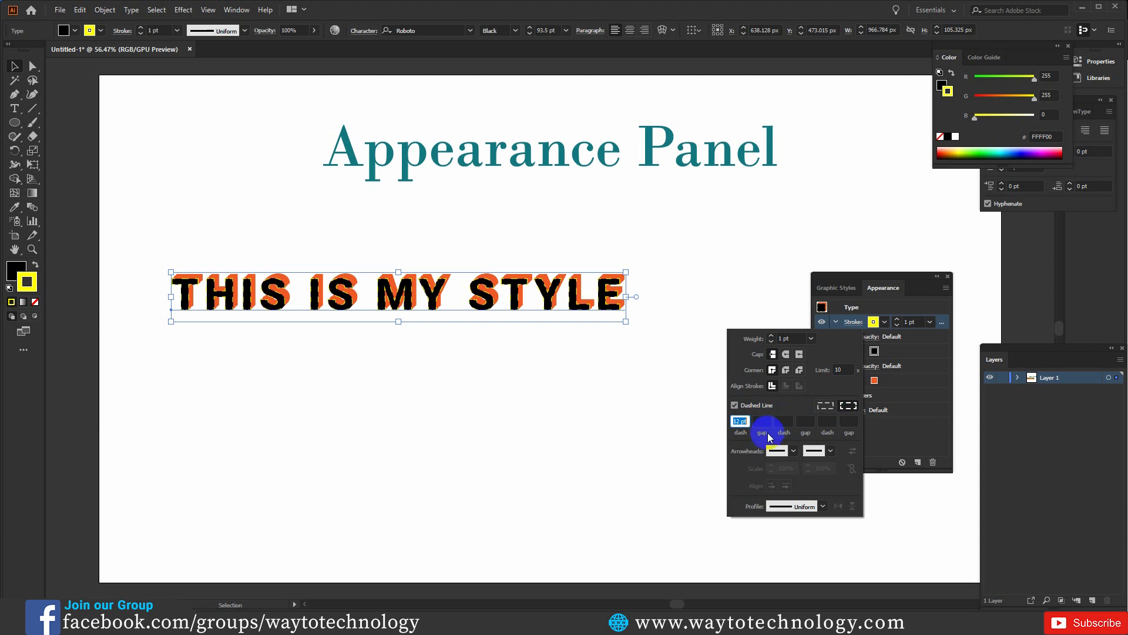
{"action": "left_click", "coordinate": [836, 317]}
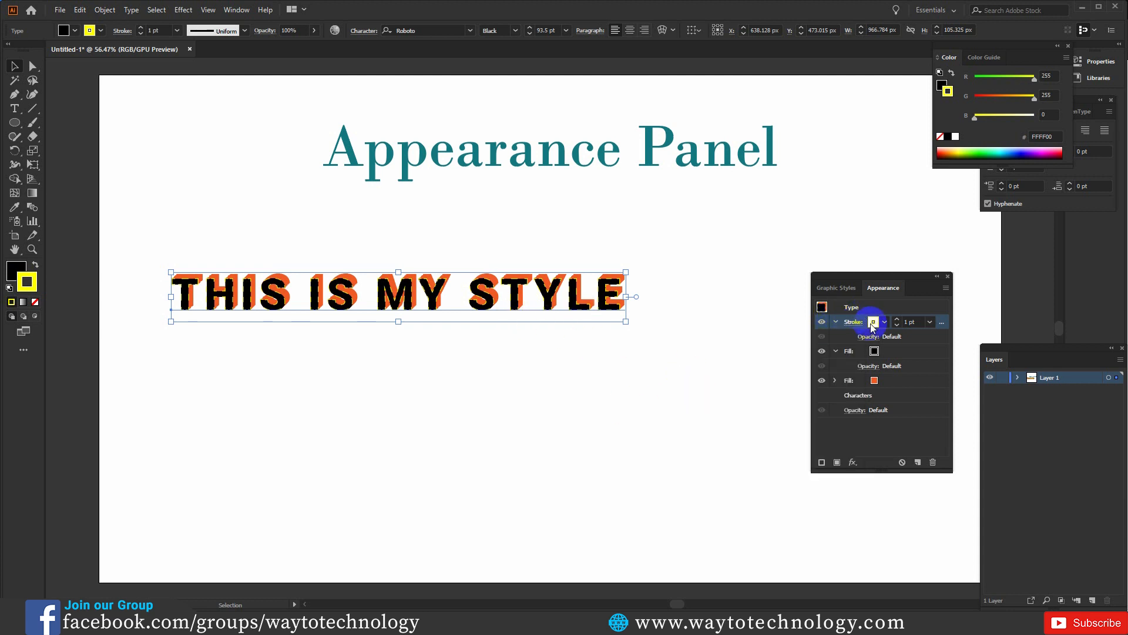
{"action": "left_click", "coordinate": [822, 322]}
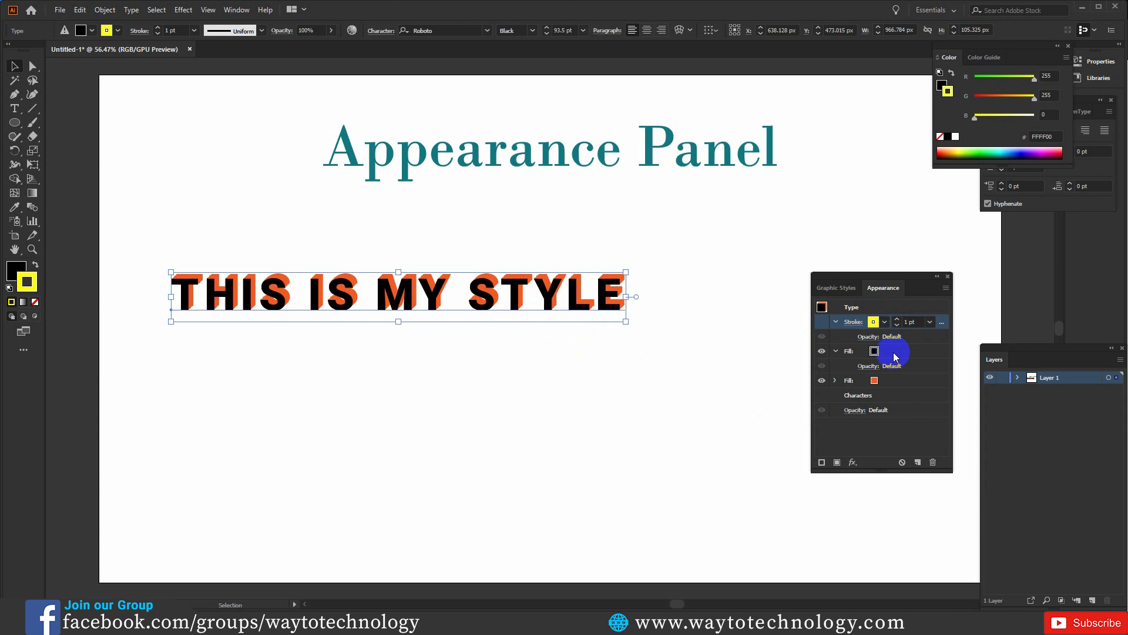
Step: Add a Distort & Transform Zig Zag effect to the orange fill with its preview turned on
{"action": "left_click", "coordinate": [905, 384]}
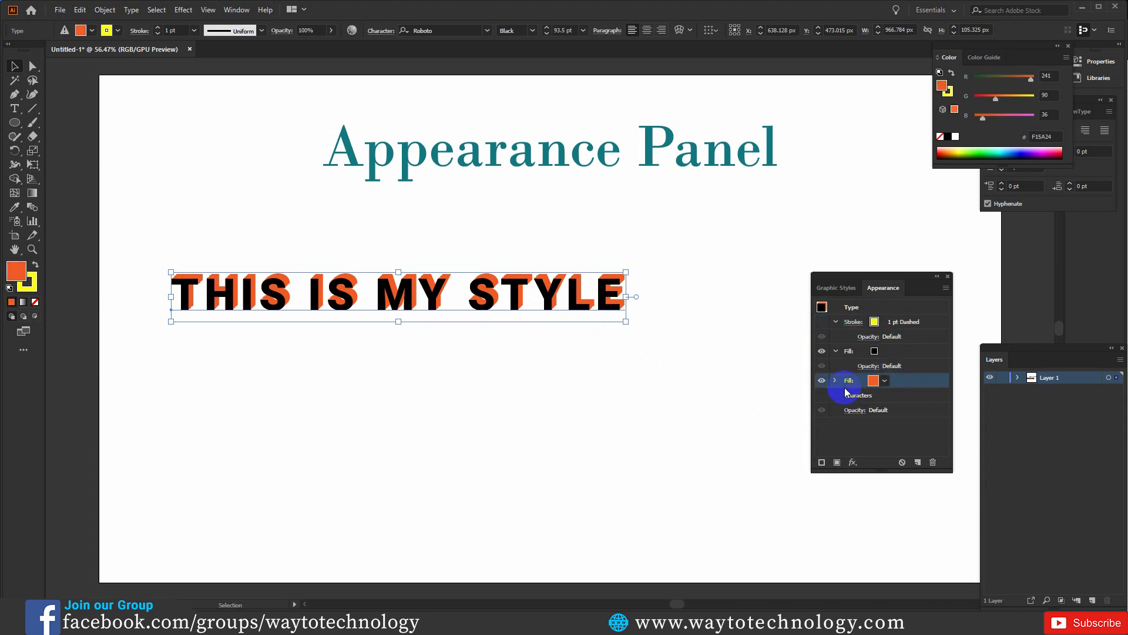
{"action": "left_click", "coordinate": [853, 462]}
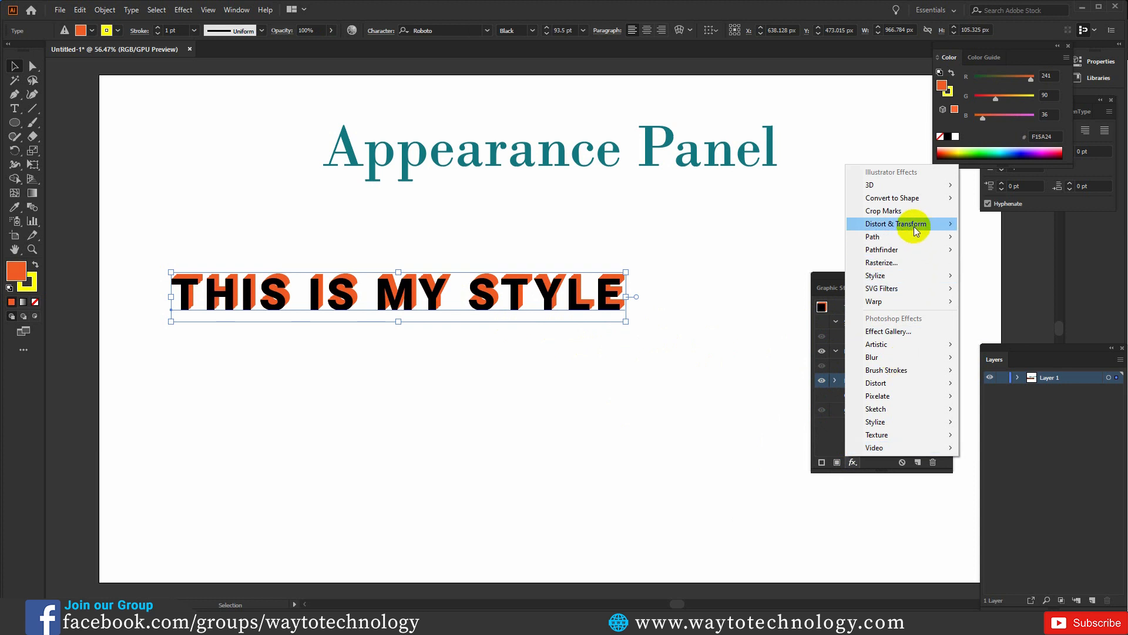
{"action": "mouse_move", "coordinate": [946, 224]}
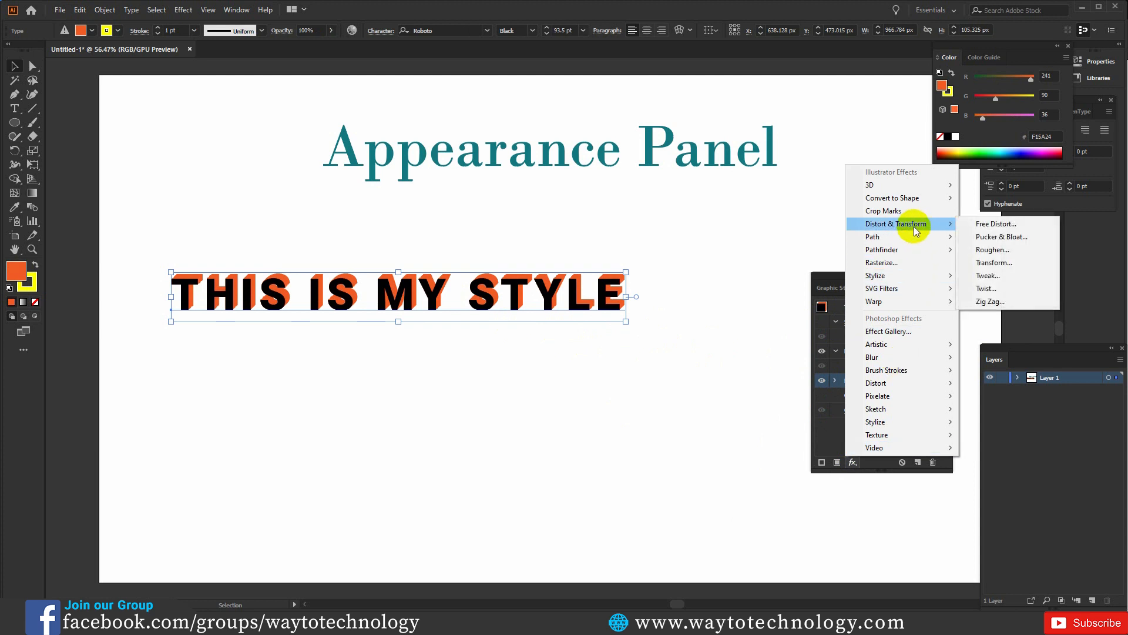
{"action": "left_click", "coordinate": [992, 301]}
{"action": "left_click", "coordinate": [799, 224]}
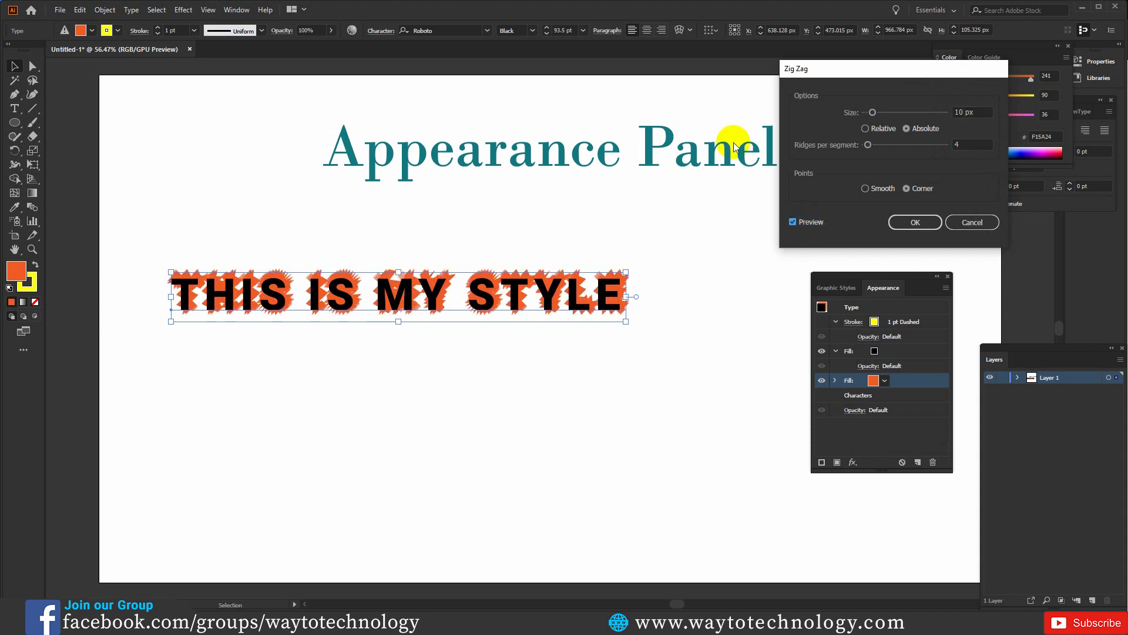
Step: Try a zig-zag size of 2 px with 23 ridges per segment, and test the relative size and smooth point options
{"action": "mouse_move", "coordinate": [874, 115]}
{"action": "left_mouse_down"}
{"action": "mouse_move", "coordinate": [888, 113]}
{"action": "mouse_move", "coordinate": [866, 114]}
{"action": "left_mouse_up"}
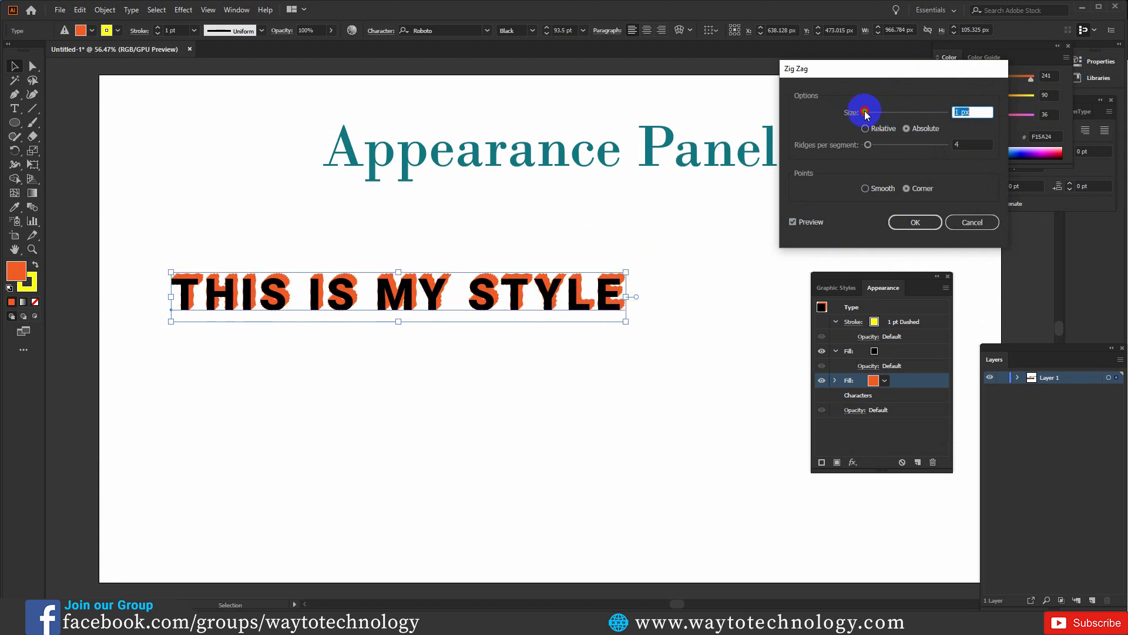
{"action": "left_click_drag", "start_coordinate": [869, 145], "coordinate": [885, 147]}
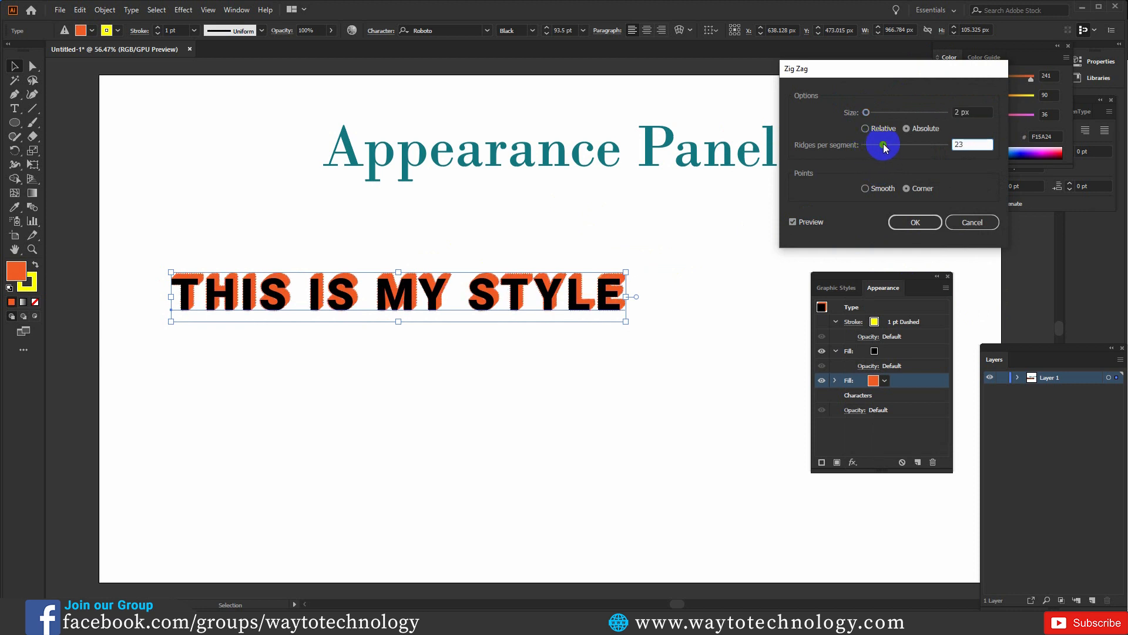
{"action": "left_click", "coordinate": [883, 128]}
{"action": "left_click", "coordinate": [909, 129]}
{"action": "left_click", "coordinate": [866, 188]}
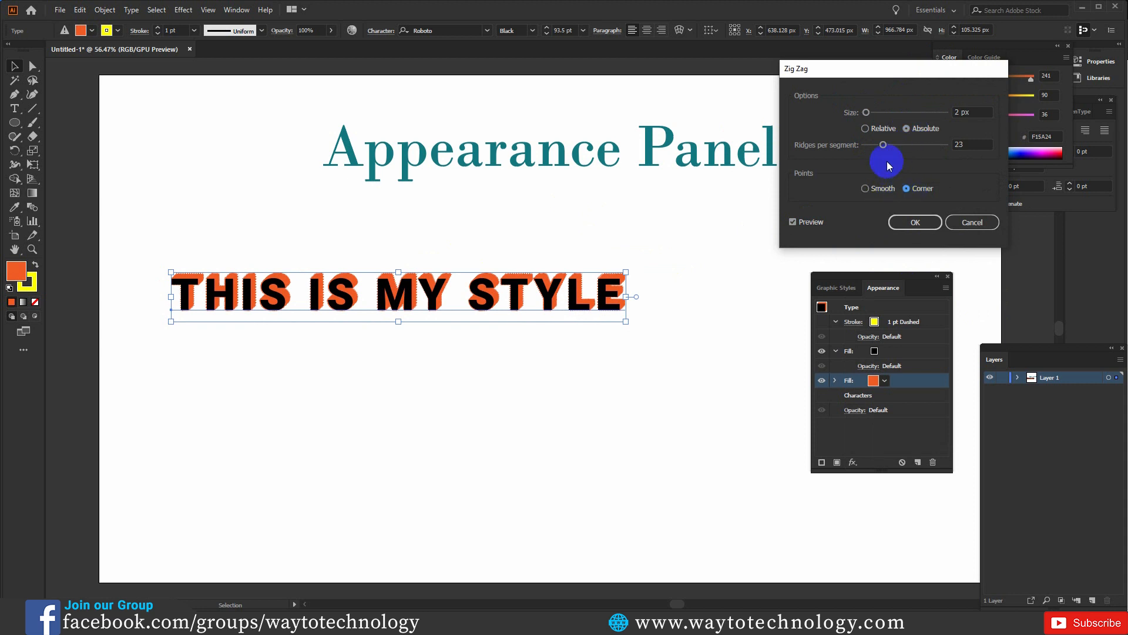
Step: Set the Zig Zag effect to 5 ridges per segment and a size of 2 px, apply it, and deselect the text
{"action": "left_click", "coordinate": [866, 112]}
{"action": "left_click_drag", "start_coordinate": [868, 113], "coordinate": [869, 147]}
{"action": "left_click", "coordinate": [870, 114]}
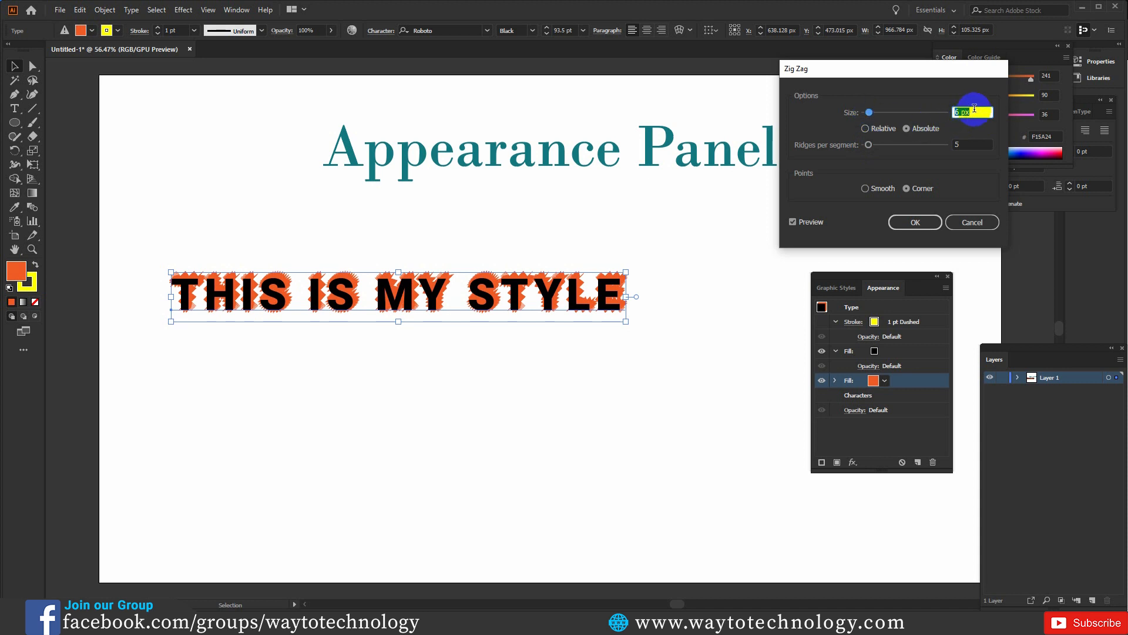
{"action": "key", "text": "Down"}
{"action": "key", "text": "Down"}
{"action": "key", "text": "Down"}
{"action": "key", "text": "Down"}
{"action": "key", "text": "Down"}
{"action": "key", "text": "Down"}
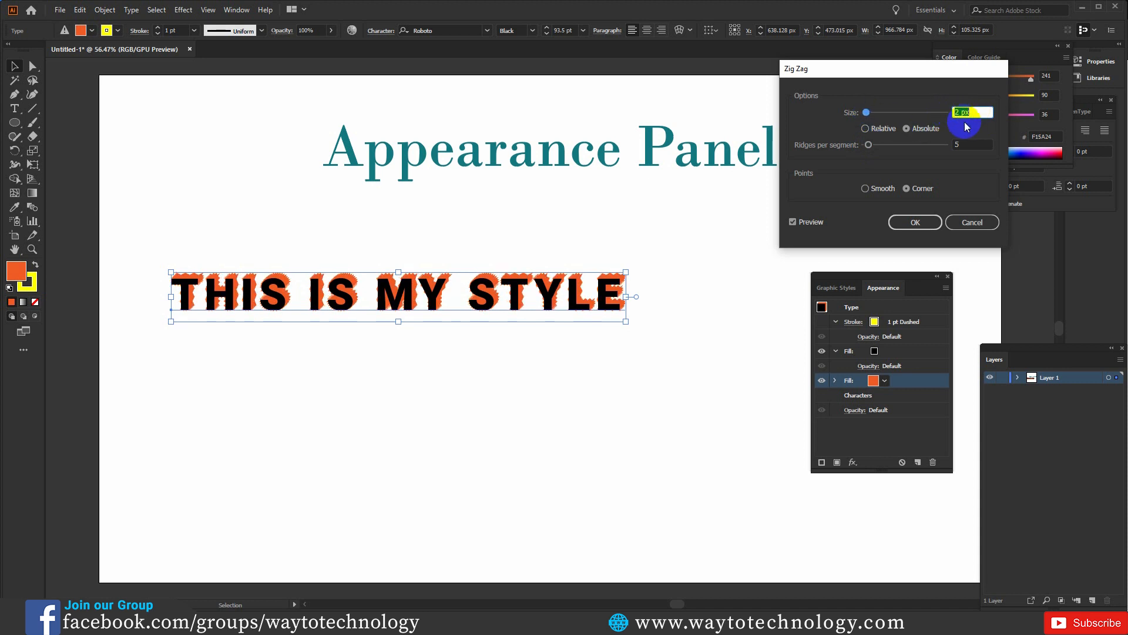
{"action": "key", "text": "Up"}
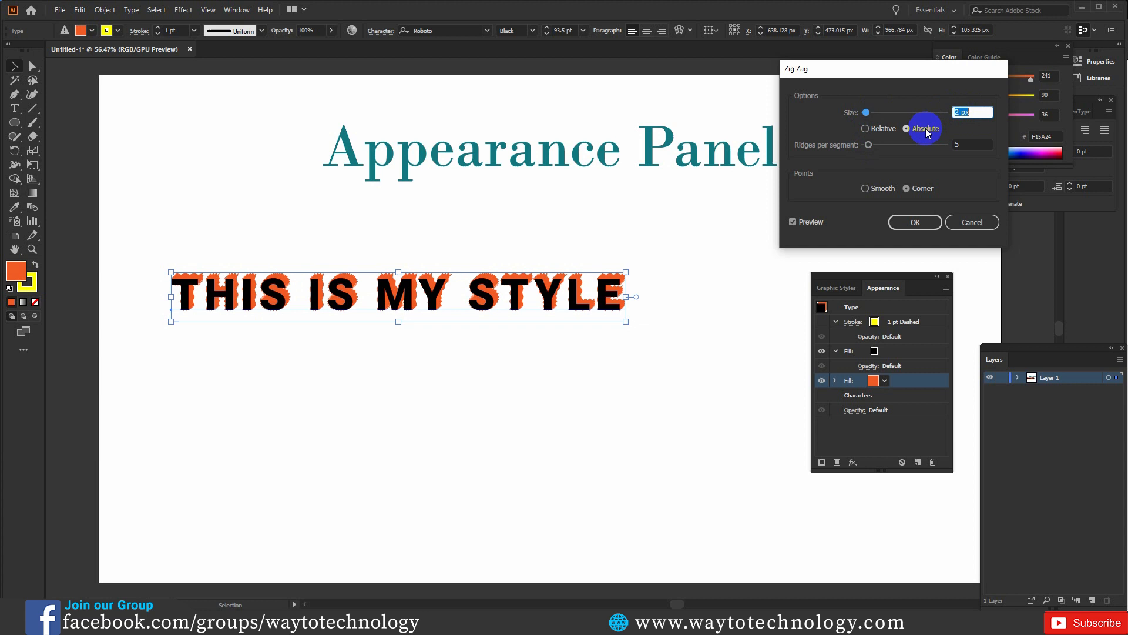
{"action": "left_click", "coordinate": [916, 222]}
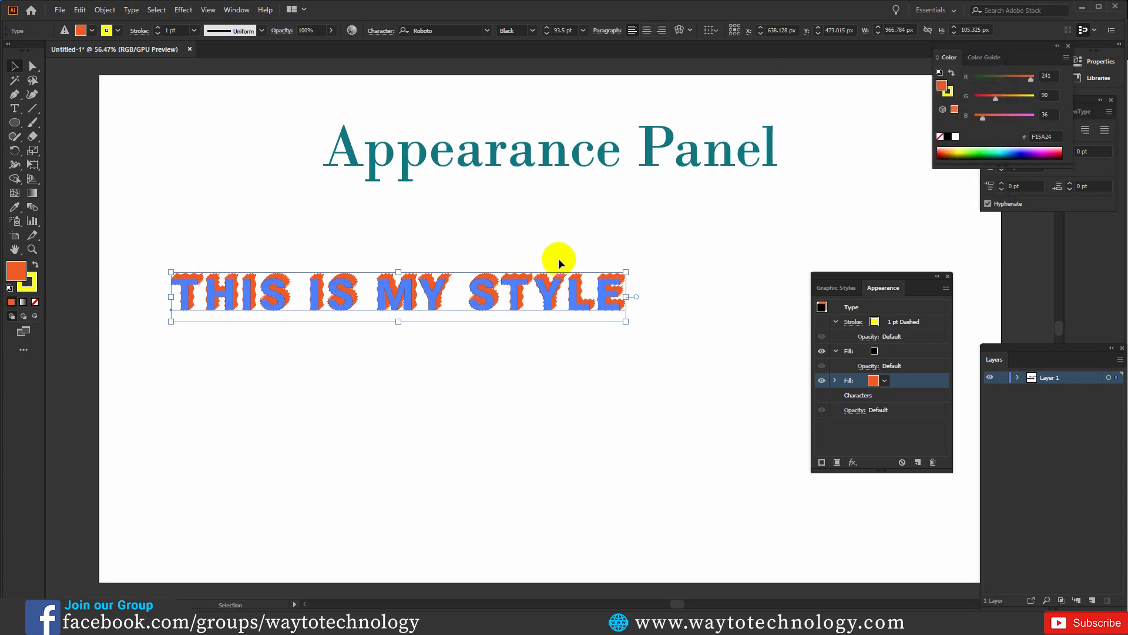
{"action": "left_click", "coordinate": [592, 256]}
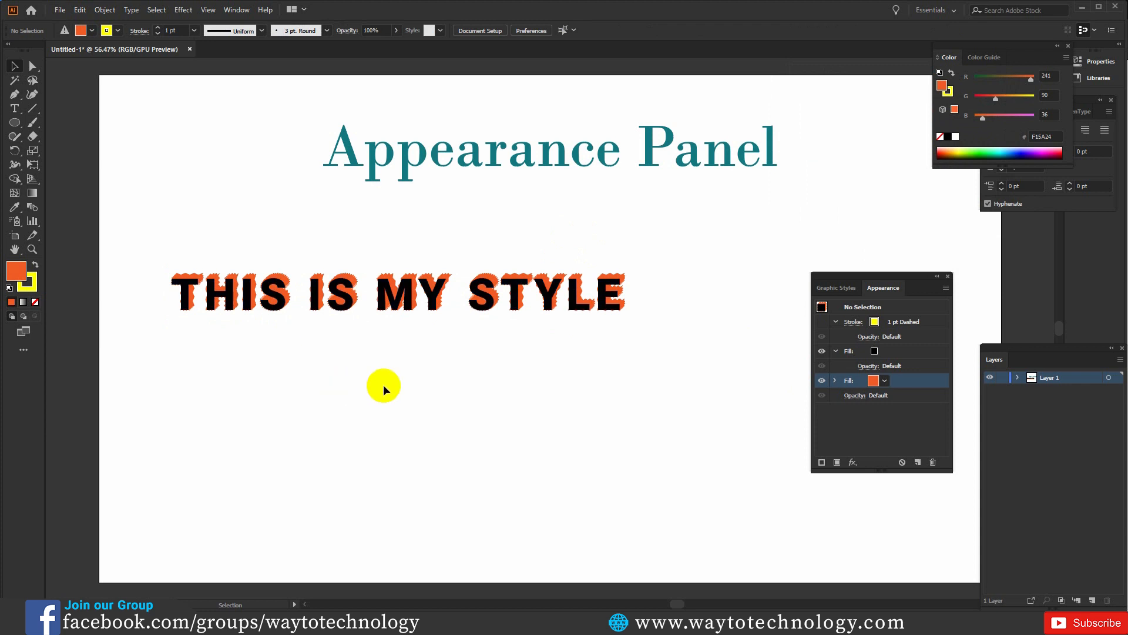
Step: Replace the word STYLE with STORY so the styled text reads THIS IS MY STORY
{"action": "left_click", "coordinate": [433, 294]}
{"action": "double_click", "coordinate": [433, 294]}
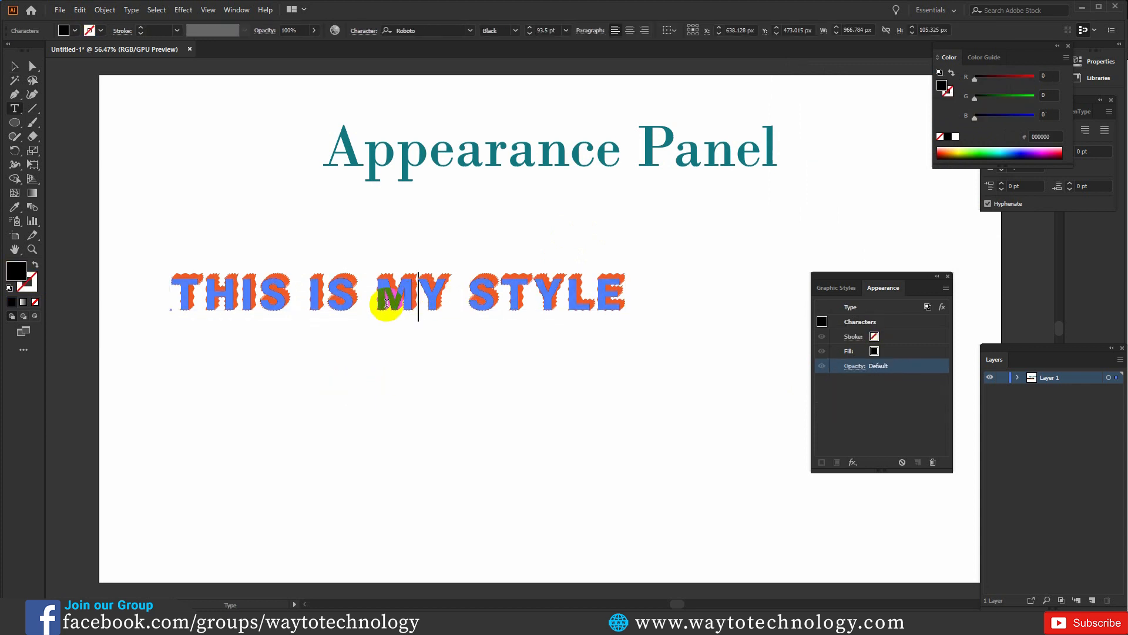
{"action": "left_click_drag", "start_coordinate": [468, 291], "coordinate": [721, 234]}
{"action": "type", "text": "S"}
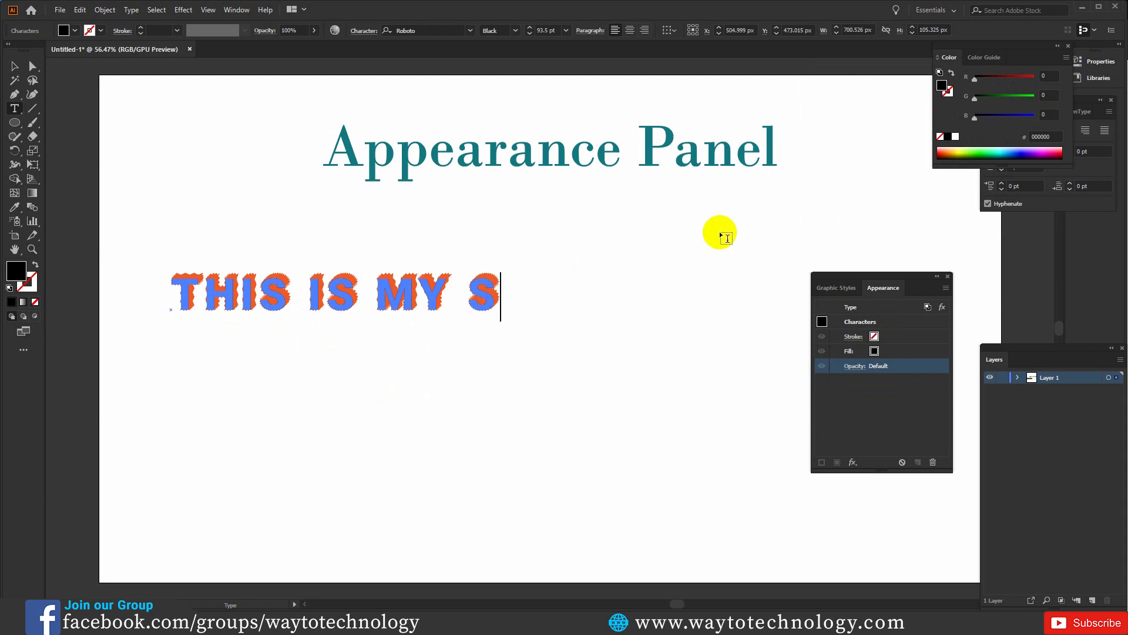
{"action": "type", "text": "TORY"}
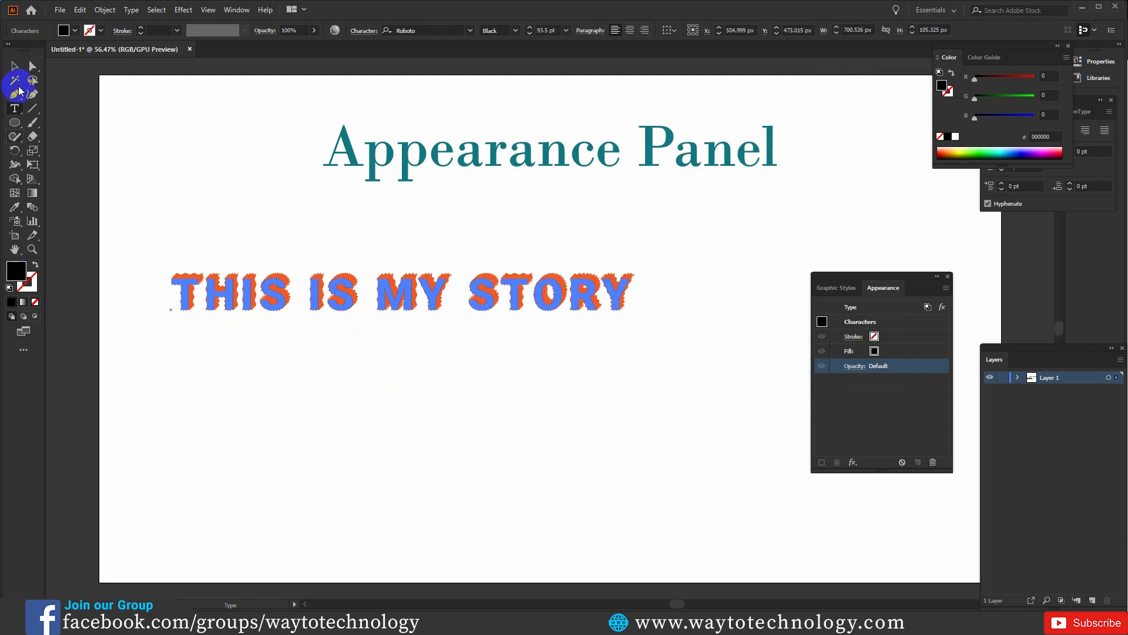
{"action": "left_click", "coordinate": [14, 66]}
{"action": "left_click", "coordinate": [521, 326]}
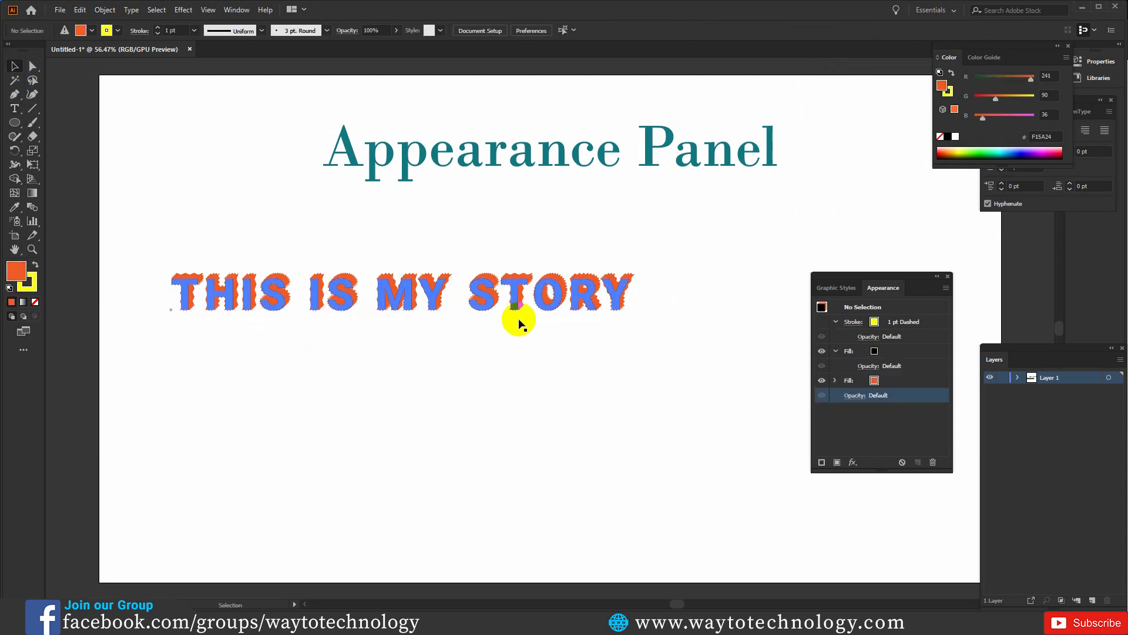
Step: Move the styled text up closer to the Appearance Panel title and leave it deselected
{"action": "left_click_drag", "start_coordinate": [486, 297], "coordinate": [486, 259]}
{"action": "left_click", "coordinate": [478, 345]}
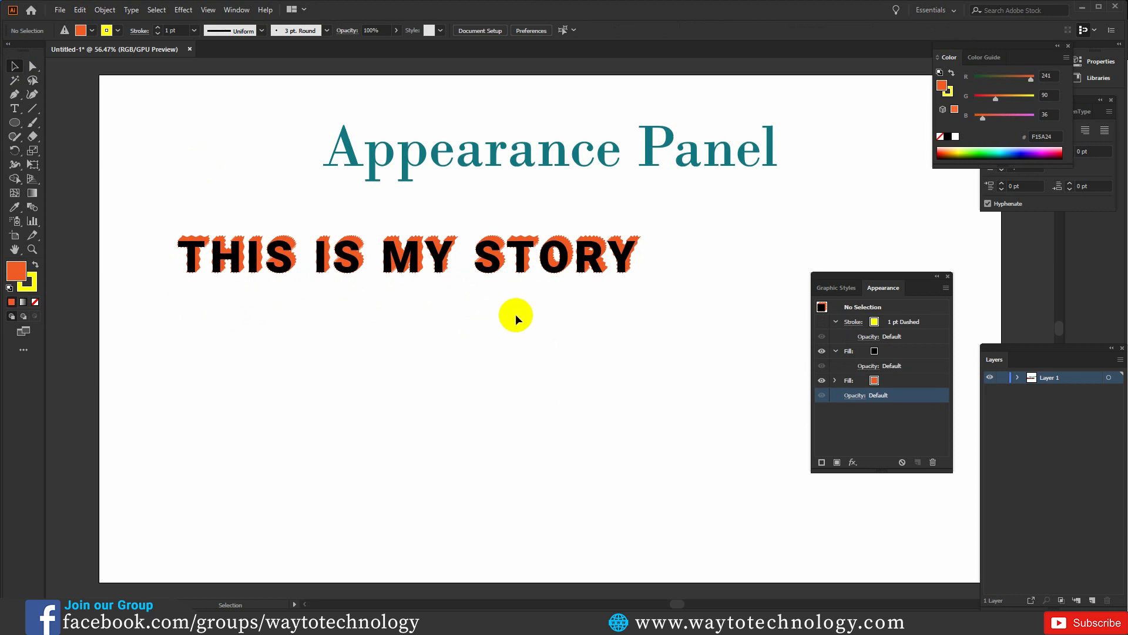
{"action": "left_click", "coordinate": [516, 252]}
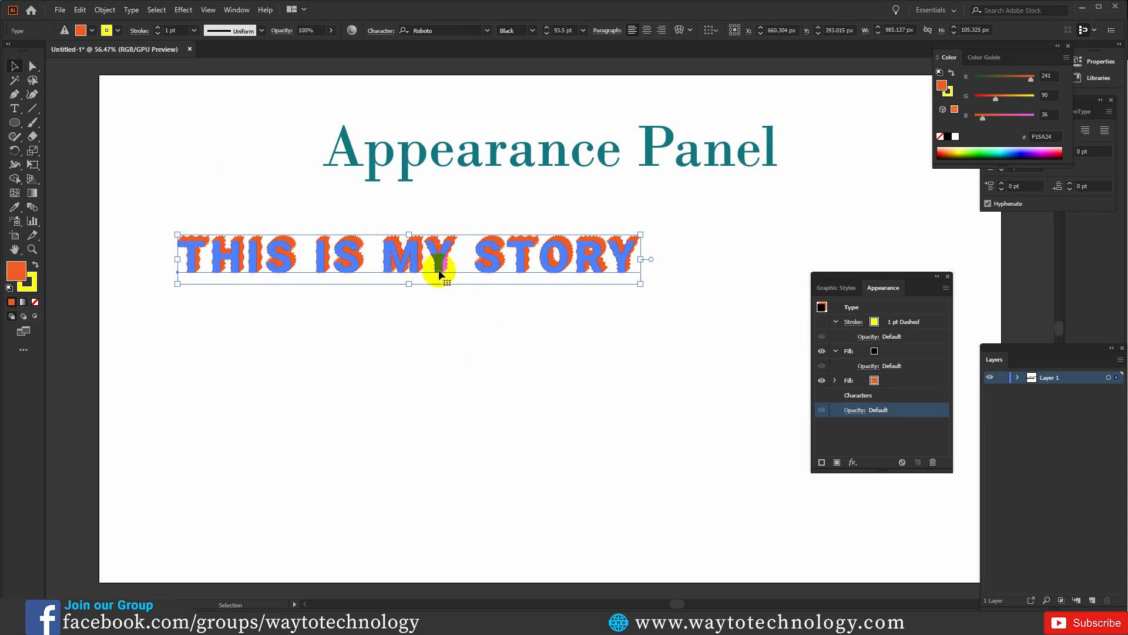
{"action": "left_click", "coordinate": [428, 336]}
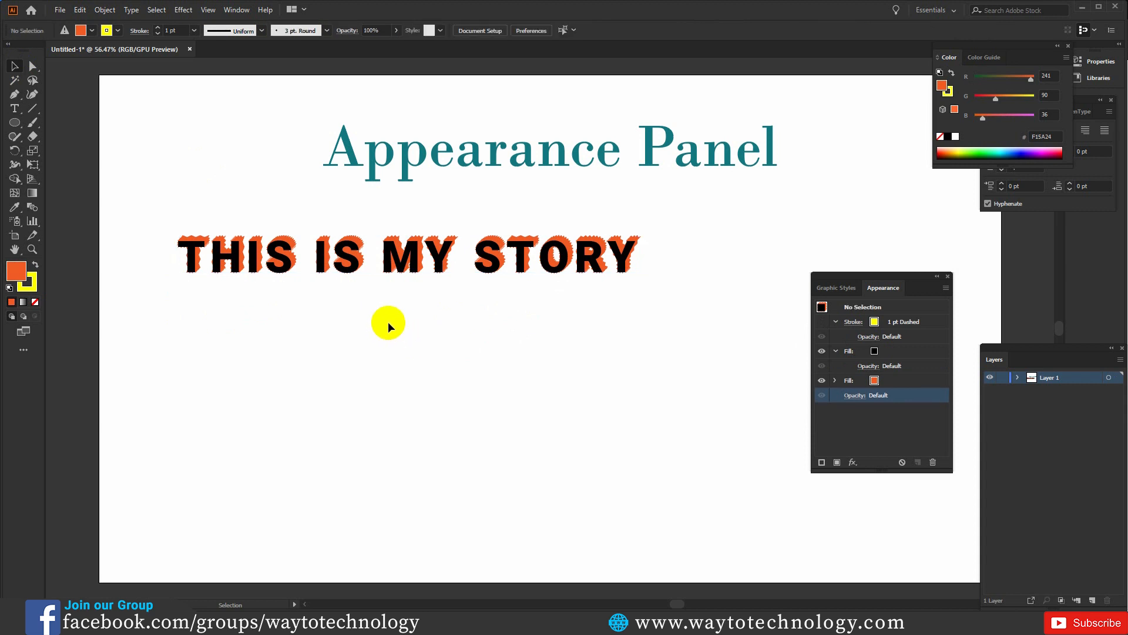
{"action": "left_click_drag", "start_coordinate": [855, 463], "coordinate": [891, 357]}
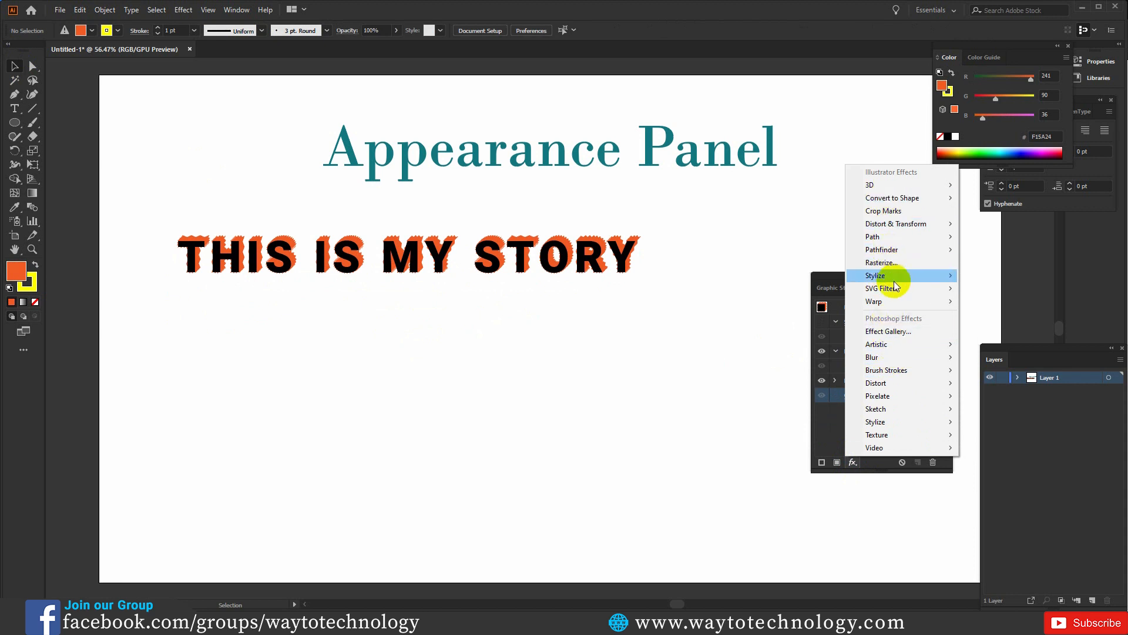
{"action": "mouse_move", "coordinate": [905, 225]}
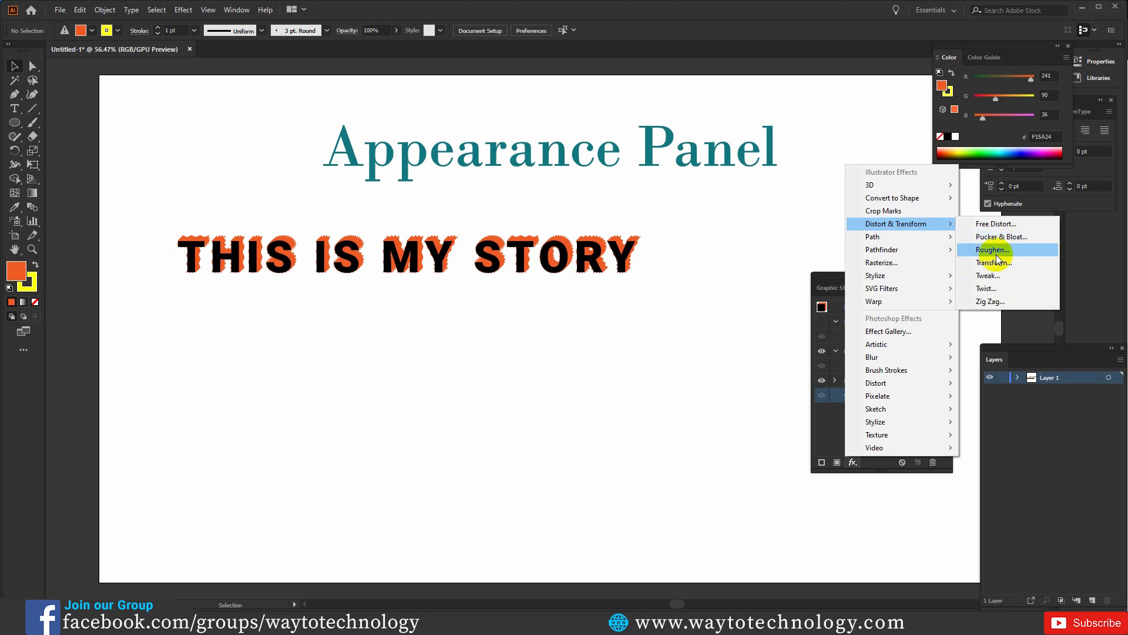
{"action": "left_click", "coordinate": [584, 322]}
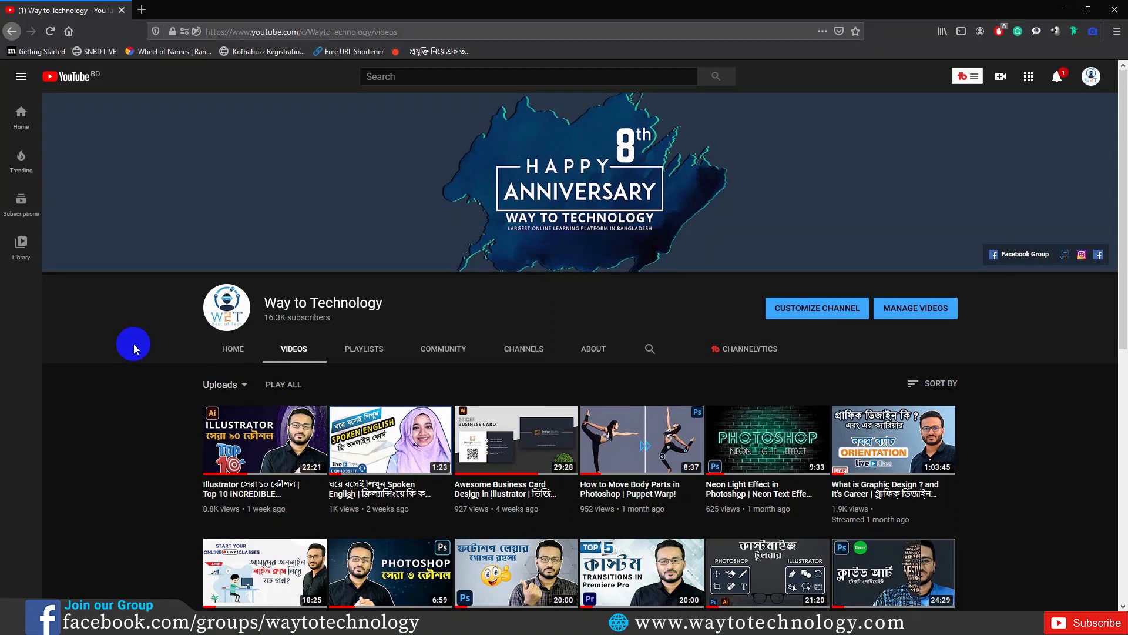
Step: Look through the uploaded videos on the Way to Technology YouTube channel in the browser
{"action": "scroll", "coordinate": [133, 344], "scroll_direction": "down", "scroll_amount": 2}
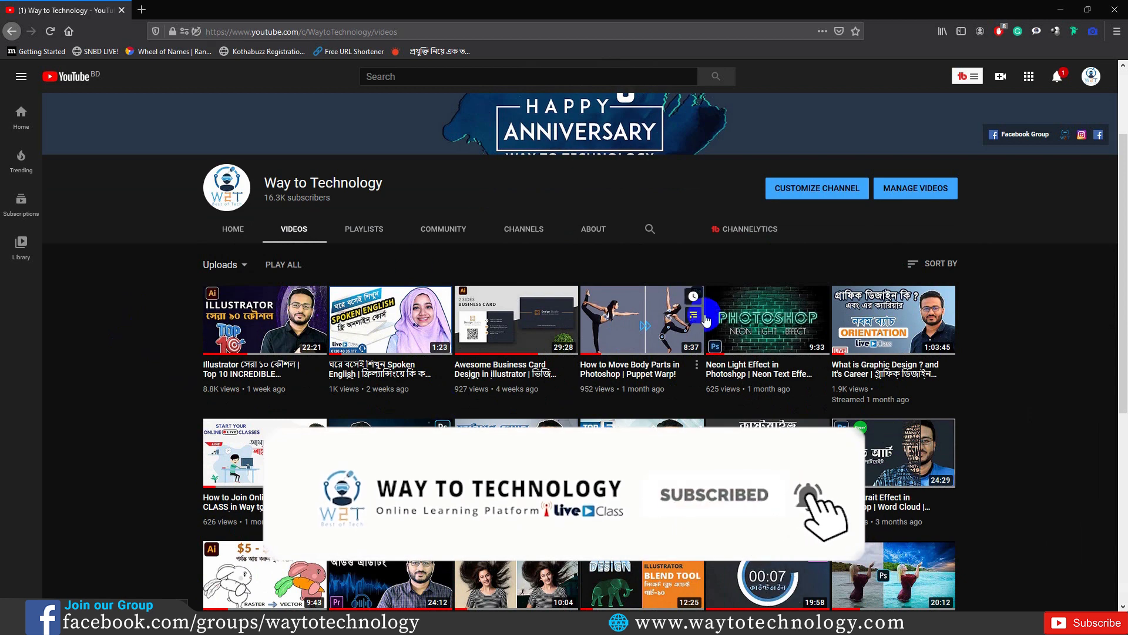
{"action": "scroll", "coordinate": [889, 370], "scroll_direction": "down", "scroll_amount": 4}
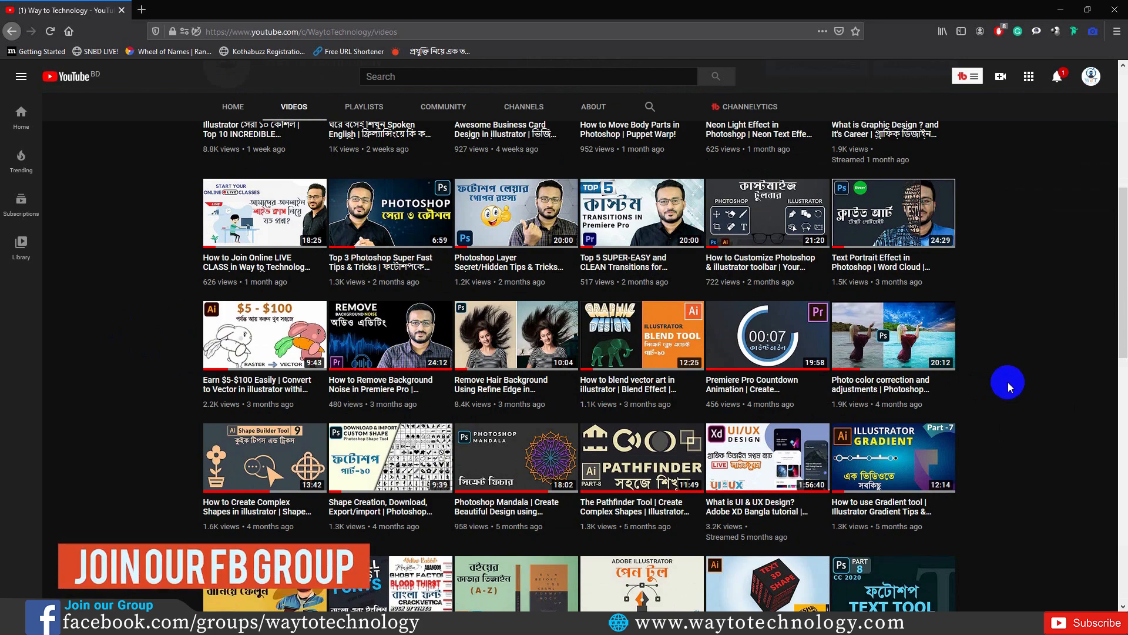
{"action": "scroll", "coordinate": [1007, 382], "scroll_direction": "down", "scroll_amount": 12}
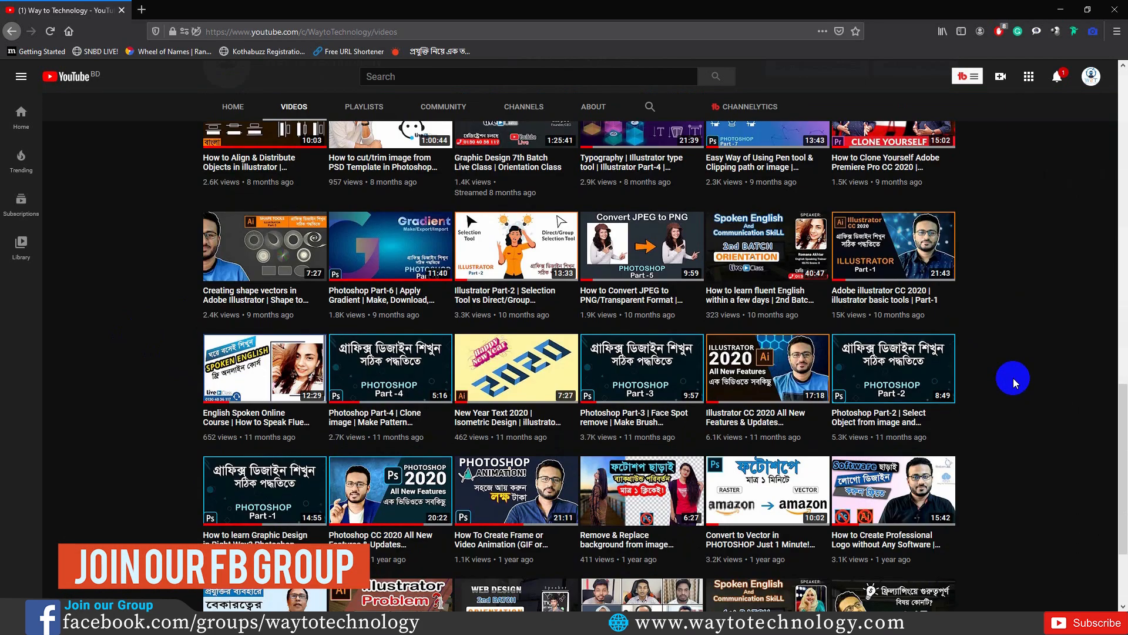
{"action": "scroll", "coordinate": [1013, 382], "scroll_direction": "down", "scroll_amount": 5}
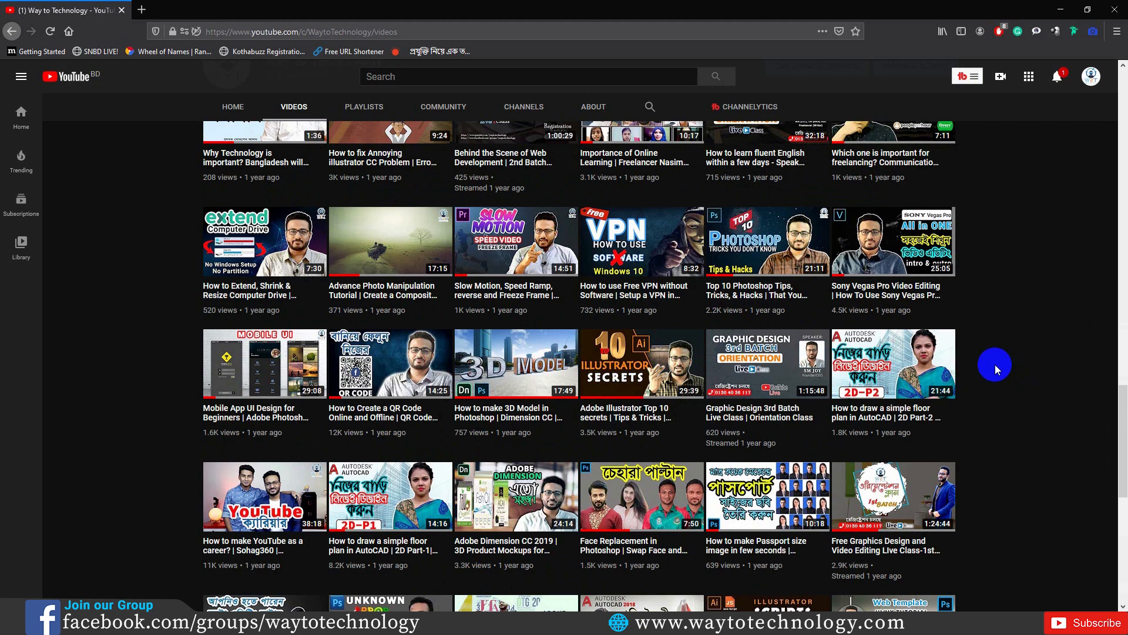
{"action": "scroll", "coordinate": [996, 364], "scroll_direction": "down", "scroll_amount": 2}
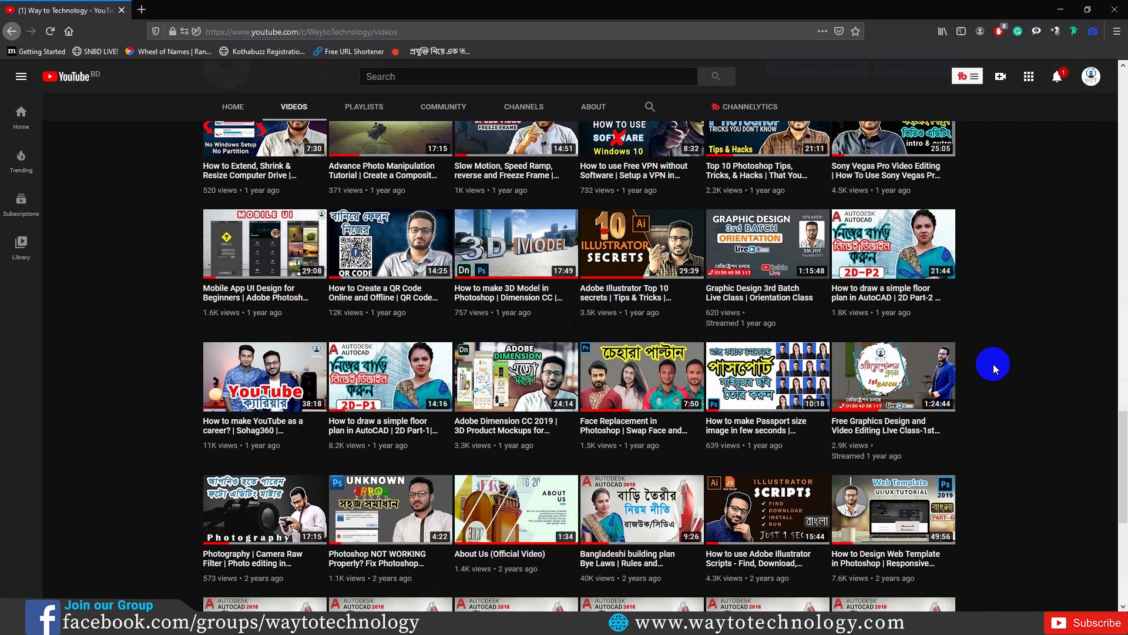
{"action": "scroll", "coordinate": [993, 363], "scroll_direction": "down", "scroll_amount": 3}
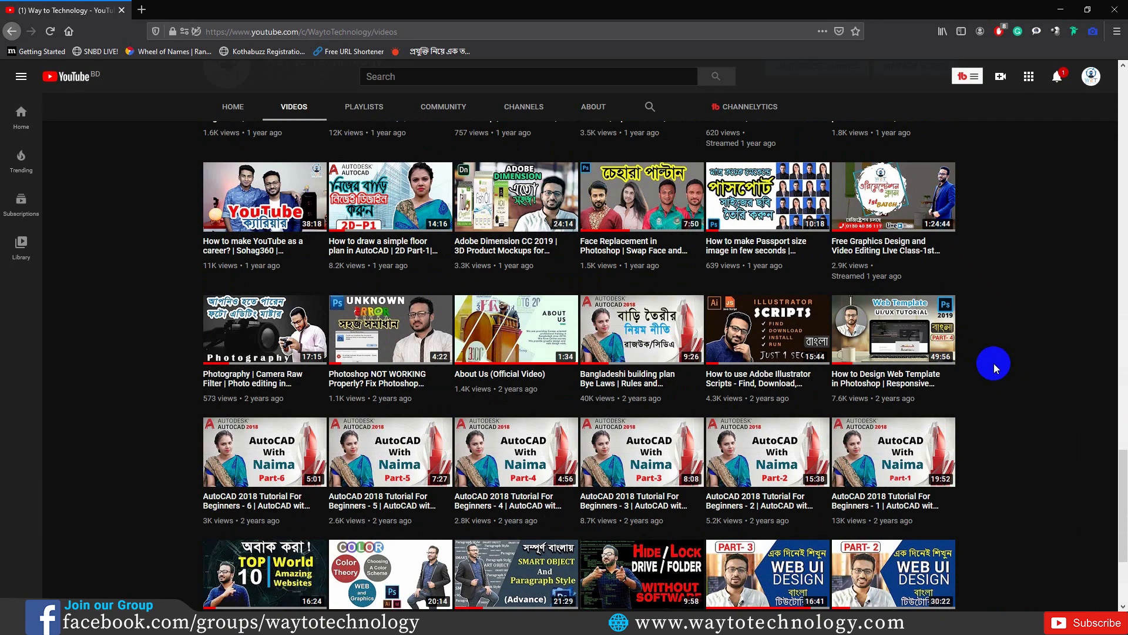
{"action": "scroll", "coordinate": [1007, 365], "scroll_direction": "up", "scroll_amount": 7}
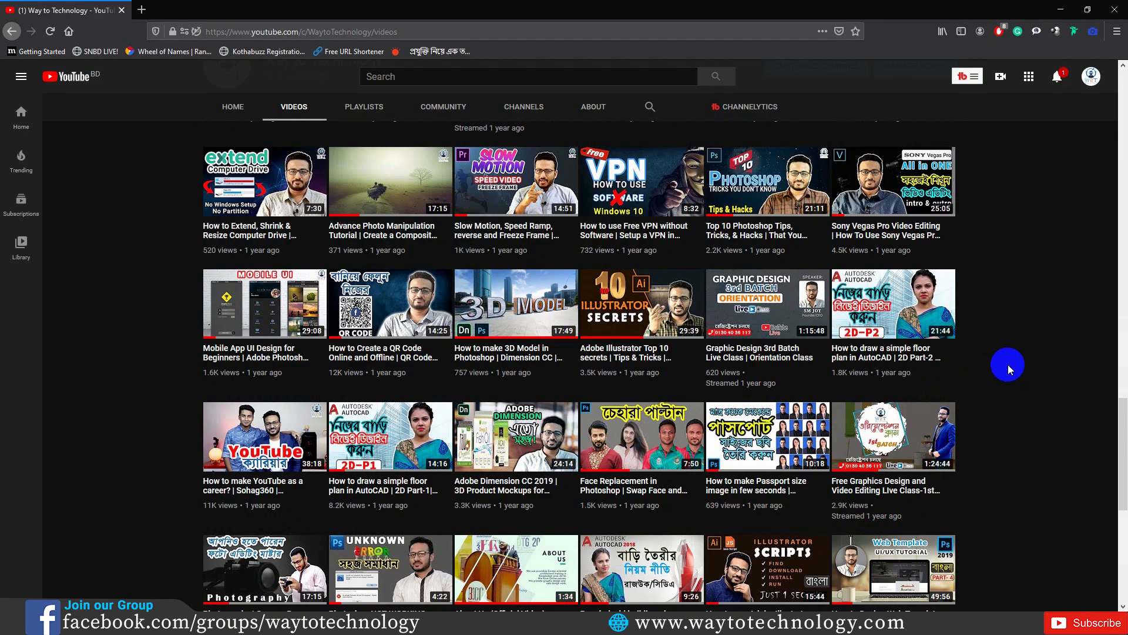
{"action": "scroll", "coordinate": [1007, 365], "scroll_direction": "up", "scroll_amount": 12}
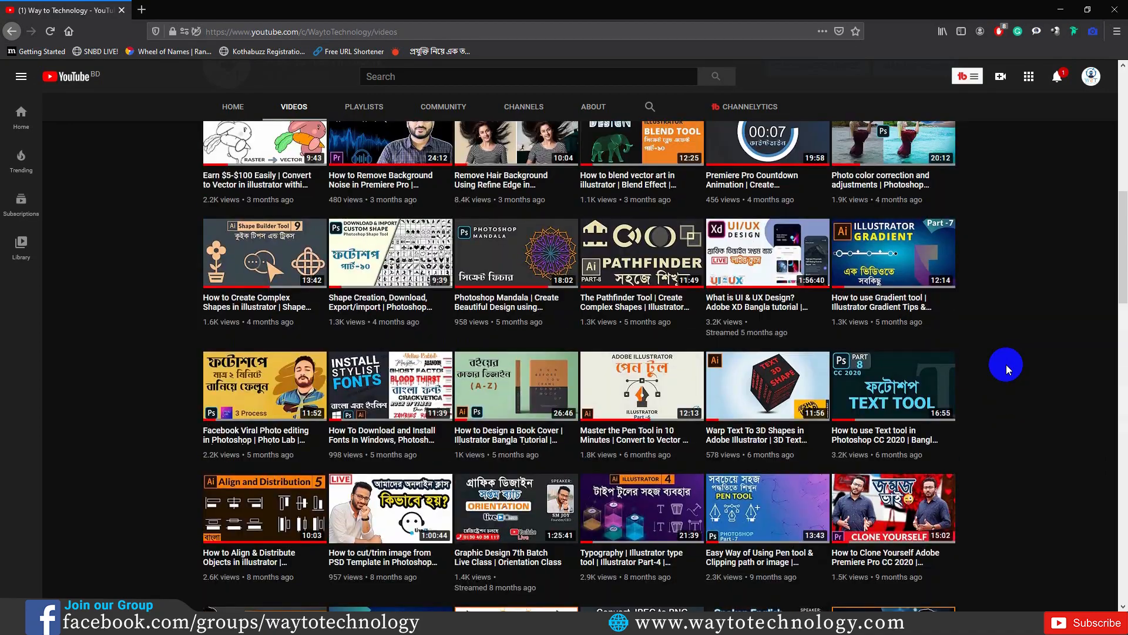
{"action": "scroll", "coordinate": [1006, 365], "scroll_direction": "up", "scroll_amount": 4}
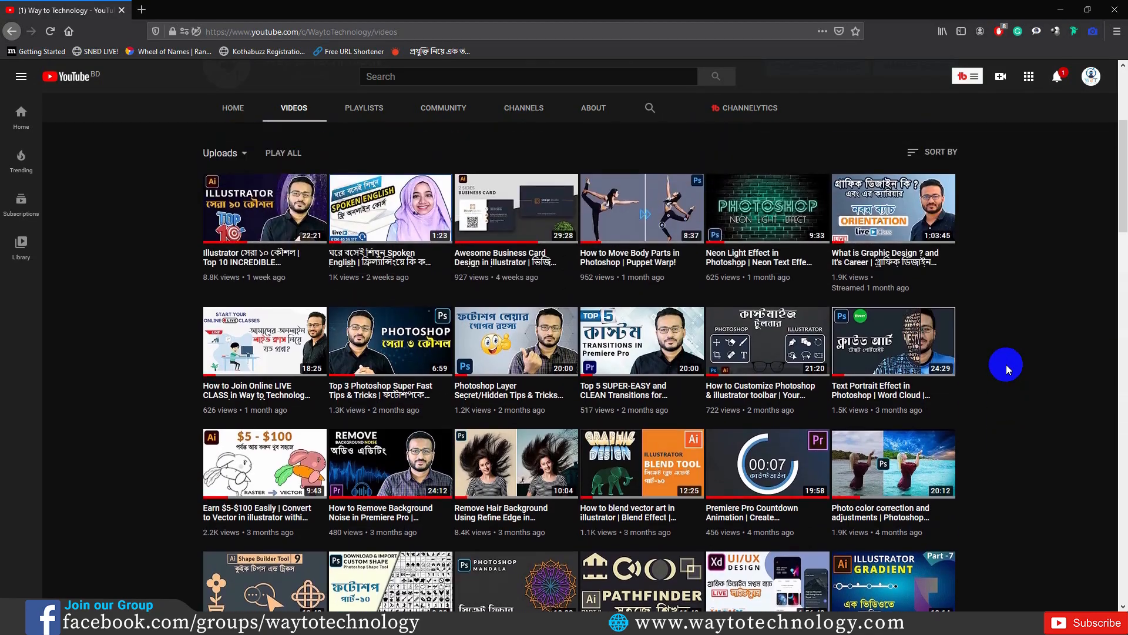